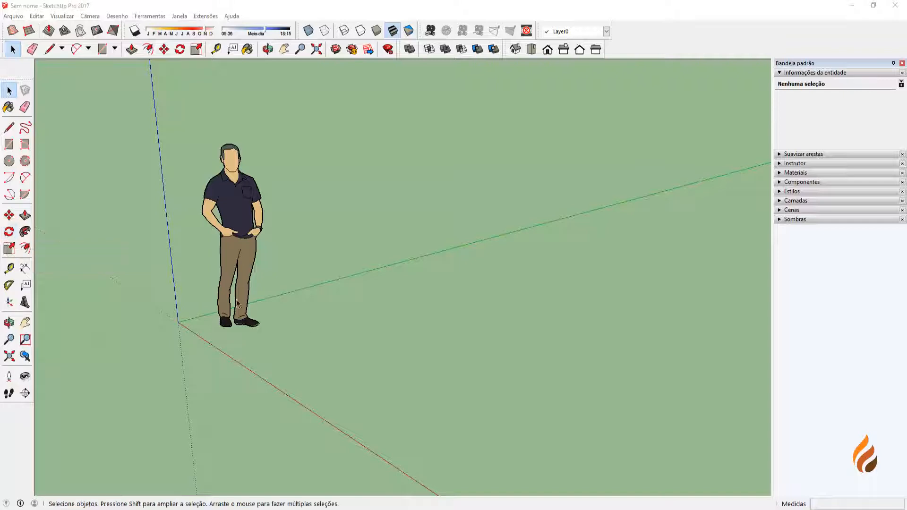
- Draw a rectangle about 1.16 m by 1.46 m on the ground plane, in front of the standing figure
{"action": "middle_click_drag", "start_coordinate": [130, 290], "coordinate": [265, 330]}
{"action": "key", "text": "r"}
{"action": "left_click", "coordinate": [258, 316]}
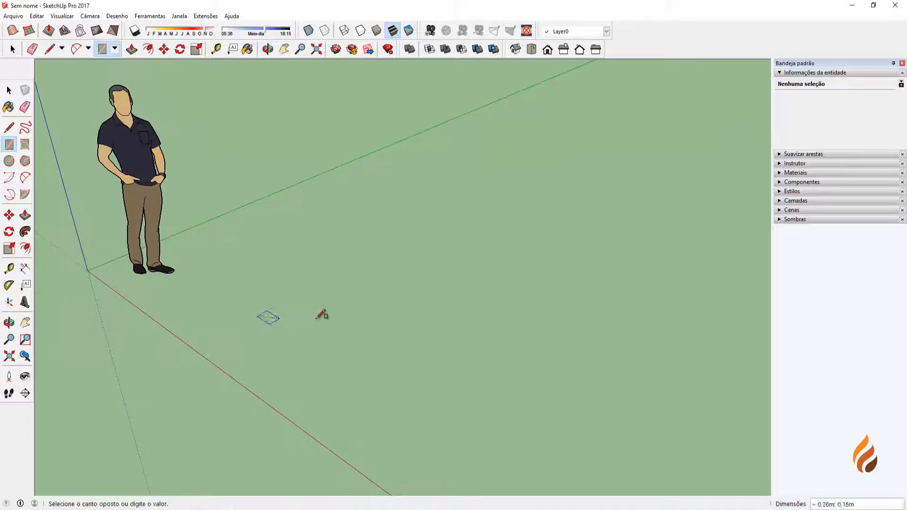
{"action": "left_click", "coordinate": [464, 291]}
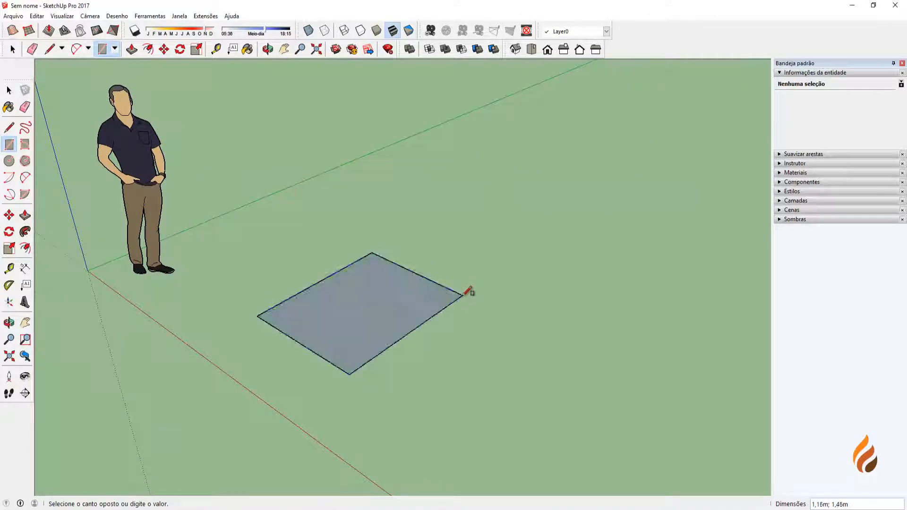
{"action": "key", "text": "space"}
- Push/Pull the rectangle upward about 1.17 m to form a solid box
{"action": "middle_click_drag", "start_coordinate": [466, 344], "coordinate": [375, 326]}
{"action": "key", "text": "p"}
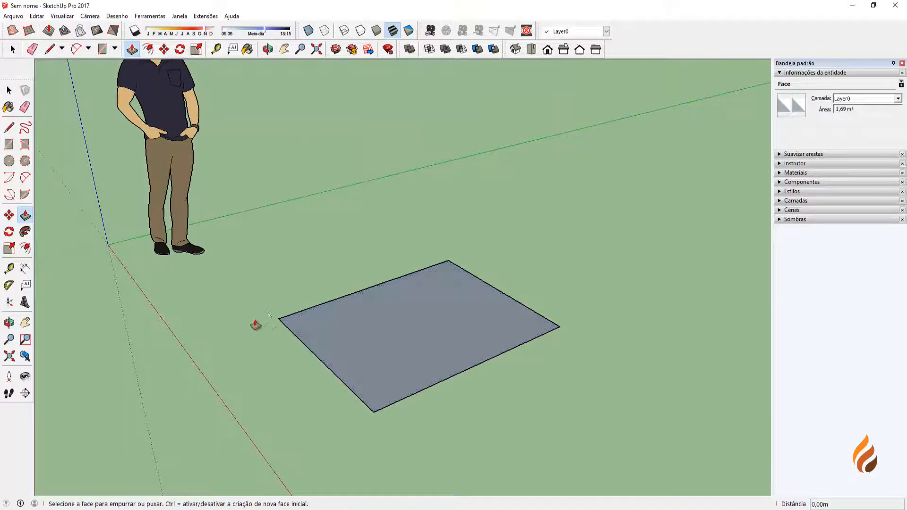
{"action": "left_click", "coordinate": [403, 331]}
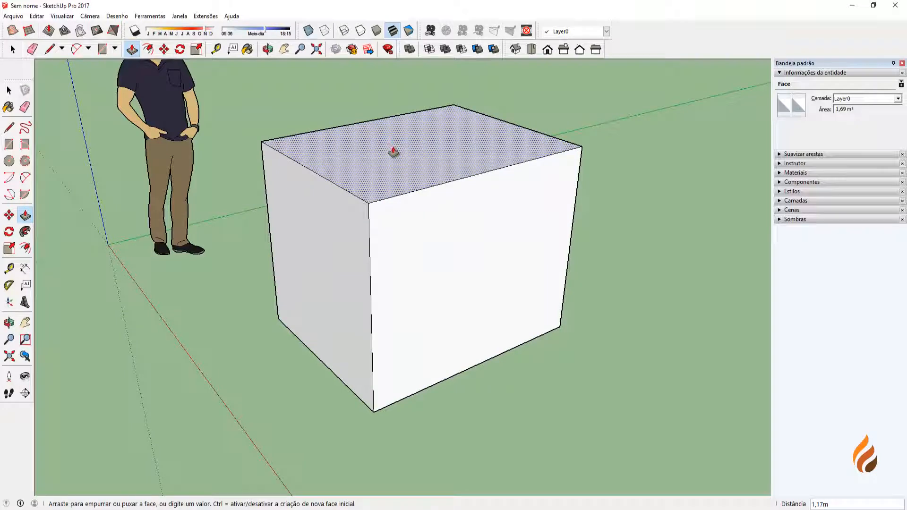
{"action": "left_click", "coordinate": [394, 152]}
{"action": "middle_click_drag", "start_coordinate": [401, 204], "coordinate": [435, 302]}
{"action": "key", "text": "space"}
- Select the entire box with all its connected faces and edges
{"action": "scroll", "coordinate": [442, 294], "scroll_direction": "down", "scroll_amount": 2}
{"action": "scroll", "coordinate": [452, 306], "scroll_direction": "up", "scroll_amount": 3}
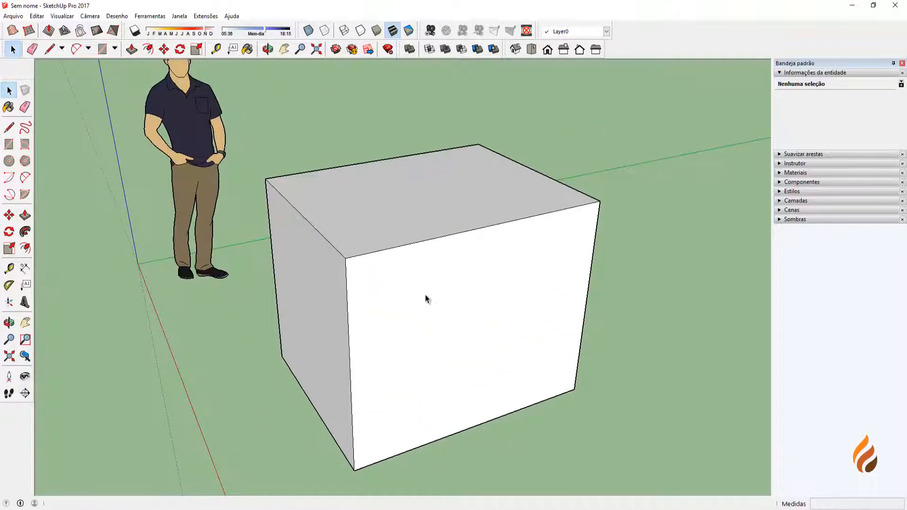
{"action": "middle_click_drag", "start_coordinate": [391, 281], "coordinate": [401, 291]}
{"action": "scroll", "coordinate": [375, 283], "scroll_direction": "down", "scroll_amount": 1}
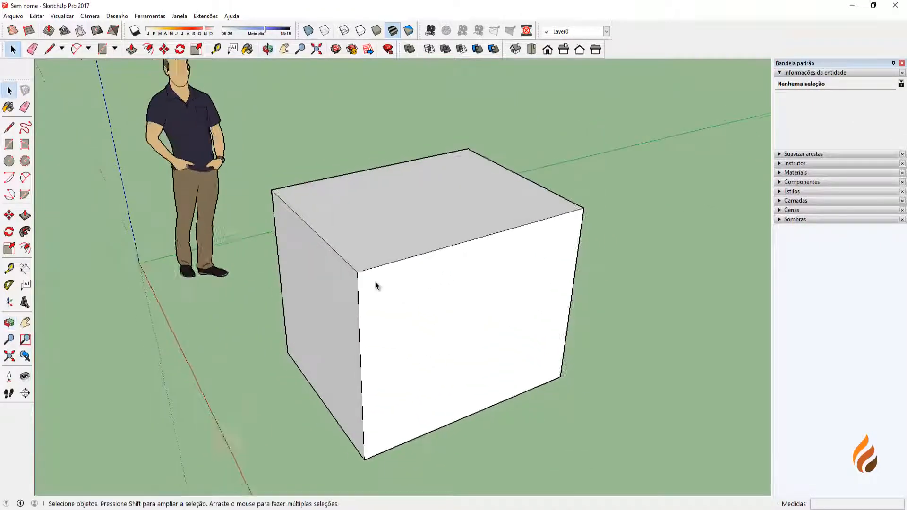
{"action": "scroll", "coordinate": [375, 285], "scroll_direction": "down", "scroll_amount": 1}
{"action": "scroll", "coordinate": [418, 312], "scroll_direction": "down", "scroll_amount": 2}
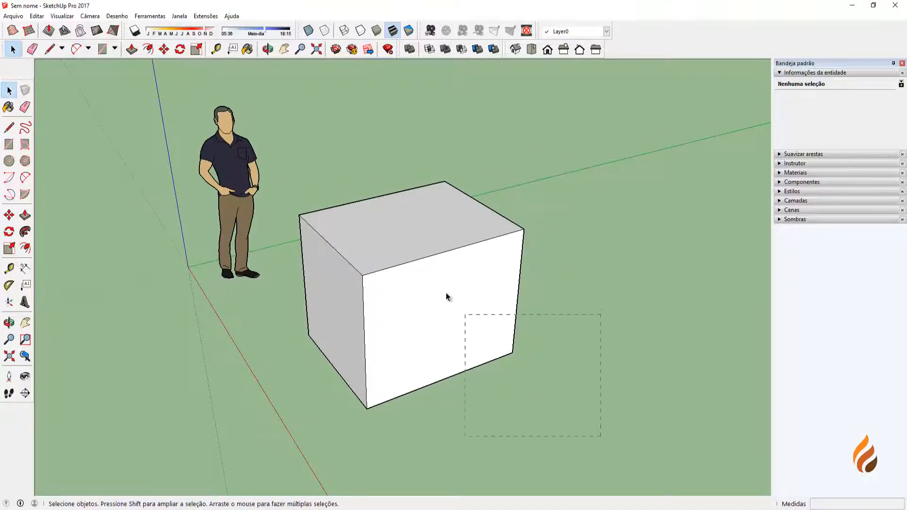
{"action": "left_click_drag", "start_coordinate": [288, 169], "coordinate": [285, 169]}
{"action": "left_click", "coordinate": [548, 325]}
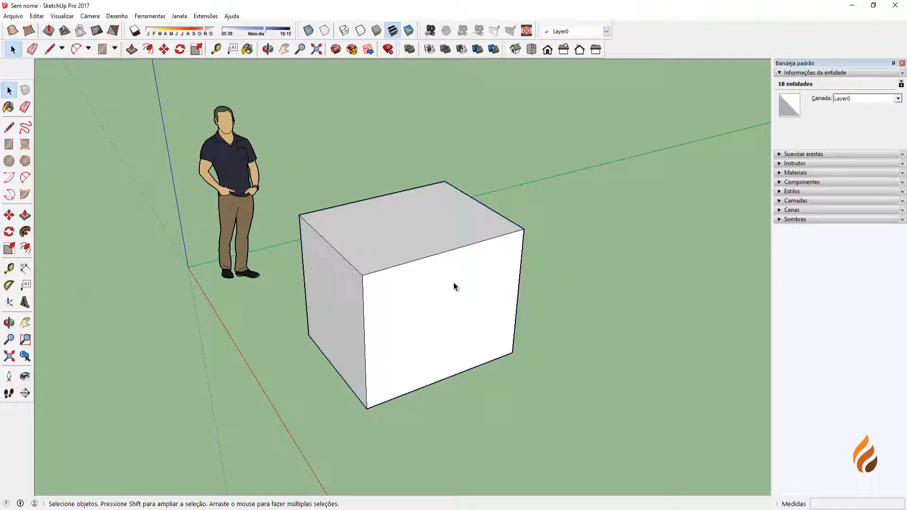
{"action": "triple_click", "coordinate": [455, 289]}
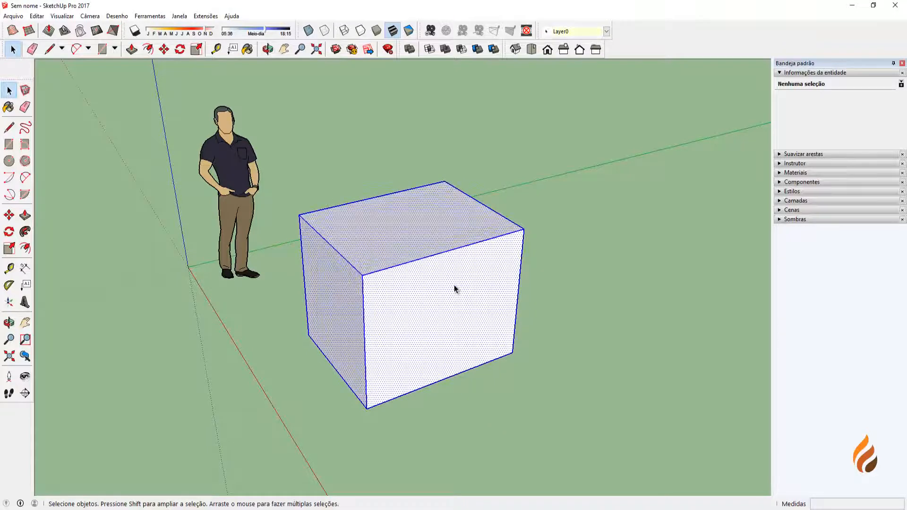
- Examine with the Rotate tool how the protractor aligns to the box's top, side faces and the ground
{"action": "middle_click_drag", "start_coordinate": [447, 294], "coordinate": [368, 251]}
{"action": "middle_click_drag", "start_coordinate": [501, 340], "coordinate": [411, 318]}
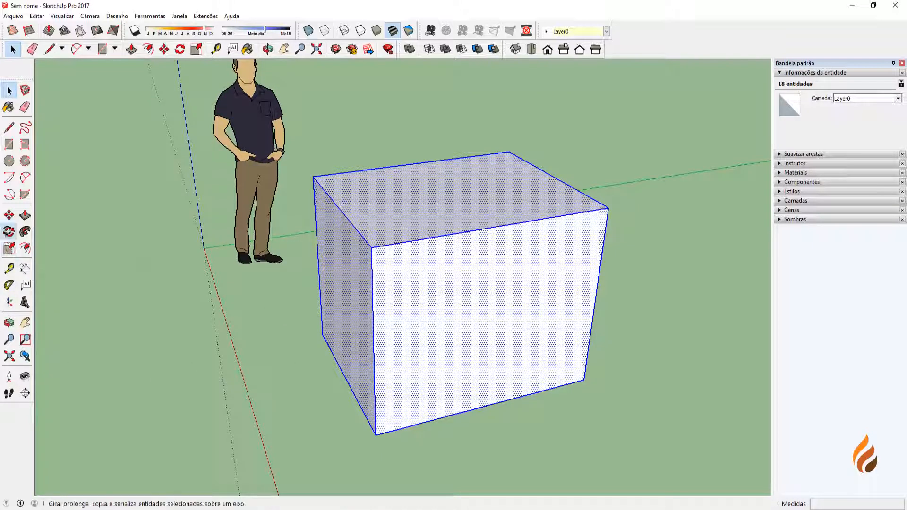
{"action": "left_click", "coordinate": [8, 231]}
{"action": "key", "text": "o"}
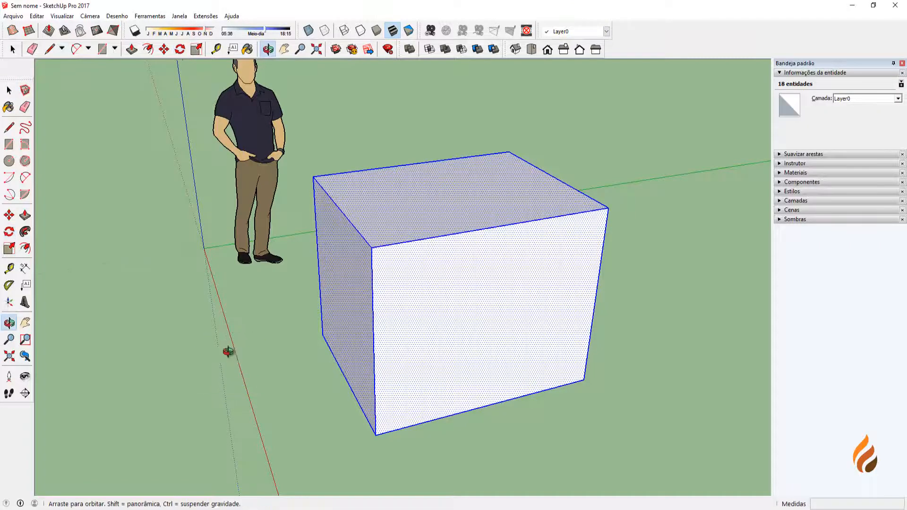
{"action": "left_click_drag", "start_coordinate": [227, 351], "coordinate": [208, 413]}
{"action": "key", "text": "q"}
{"action": "middle_click_drag", "start_coordinate": [212, 391], "coordinate": [166, 383]}
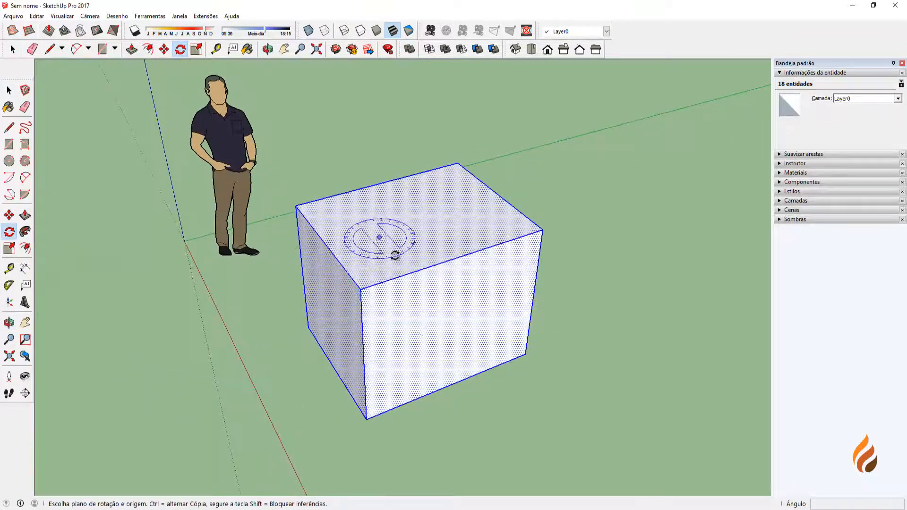
{"action": "middle_click_drag", "start_coordinate": [314, 310], "coordinate": [376, 316]}
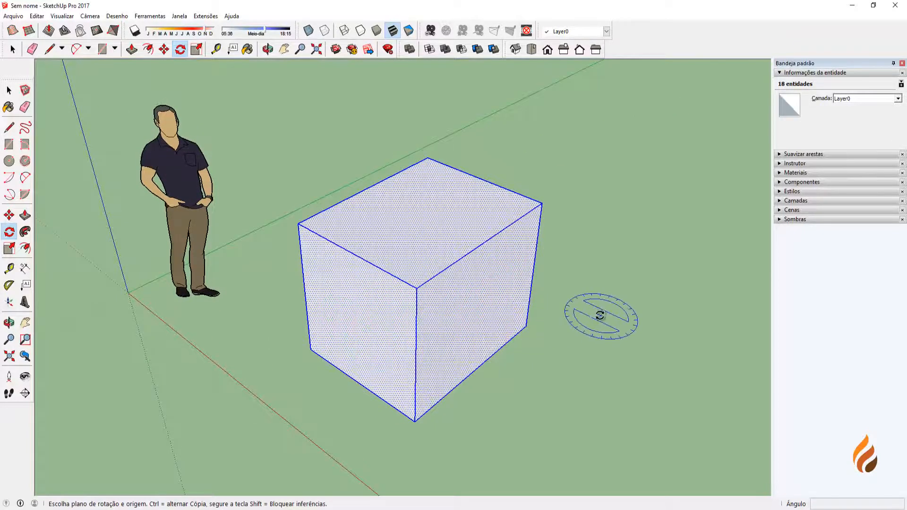
{"action": "middle_click_drag", "start_coordinate": [597, 314], "coordinate": [411, 308]}
{"action": "middle_click_drag", "start_coordinate": [309, 294], "coordinate": [492, 340]}
{"action": "middle_click_drag", "start_coordinate": [419, 340], "coordinate": [534, 308]}
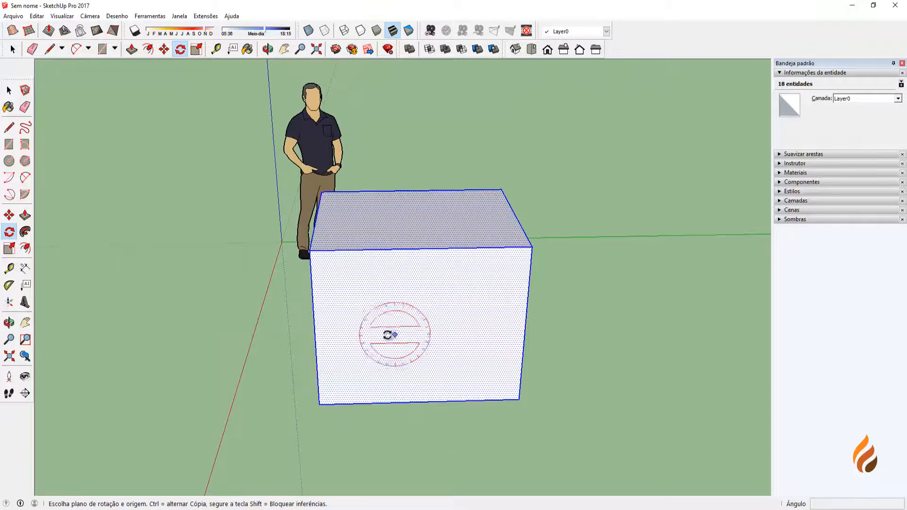
{"action": "middle_click_drag", "start_coordinate": [396, 341], "coordinate": [380, 320]}
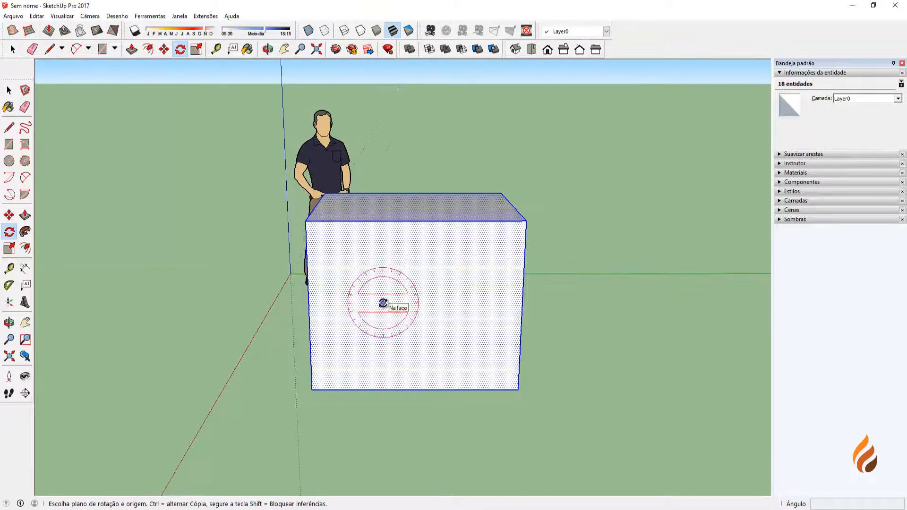
{"action": "middle_click_drag", "start_coordinate": [402, 341], "coordinate": [393, 328]}
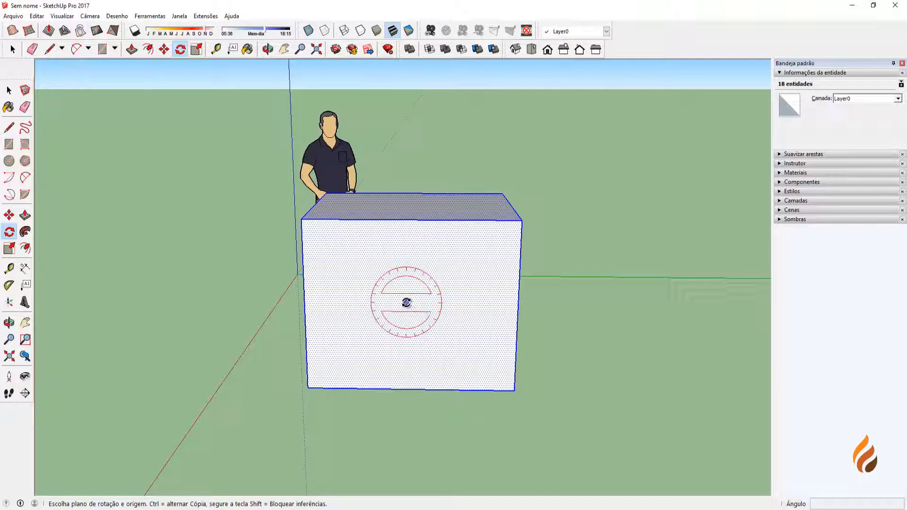
- Try rotating the box about 50.7° around the red axis from its front face, and undo the rotation
{"action": "left_click", "coordinate": [407, 302]}
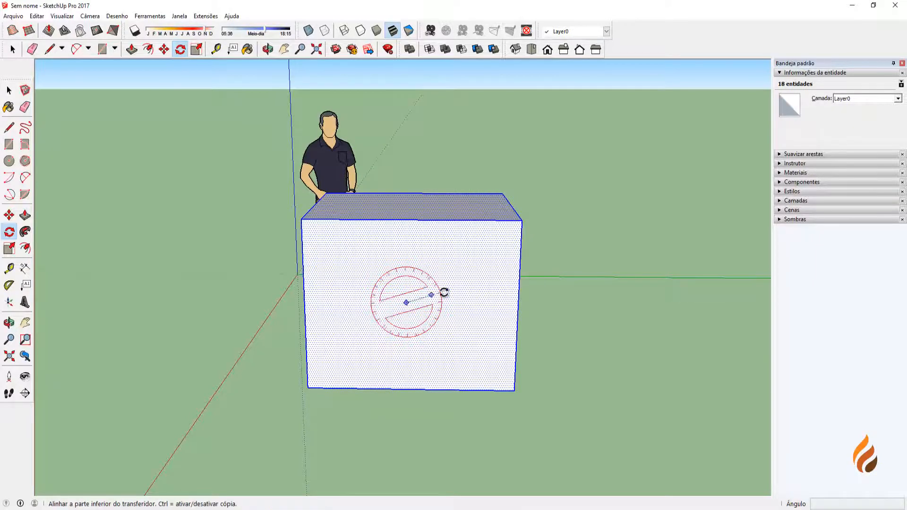
{"action": "left_click", "coordinate": [519, 304]}
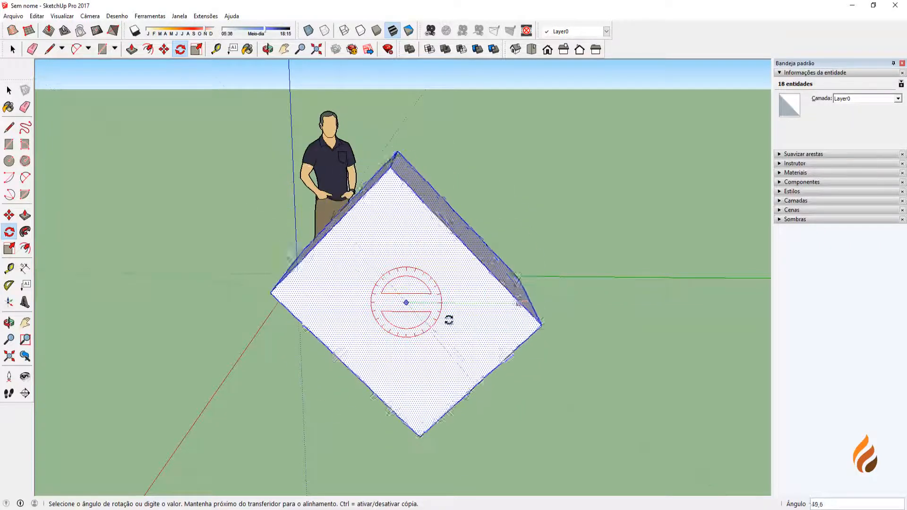
{"action": "left_click", "coordinate": [504, 185]}
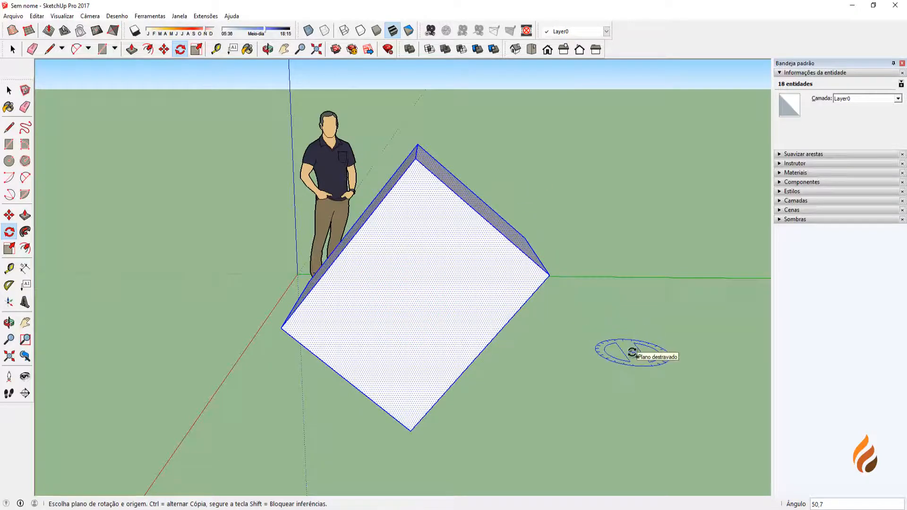
{"action": "key", "text": "ctrl+z"}
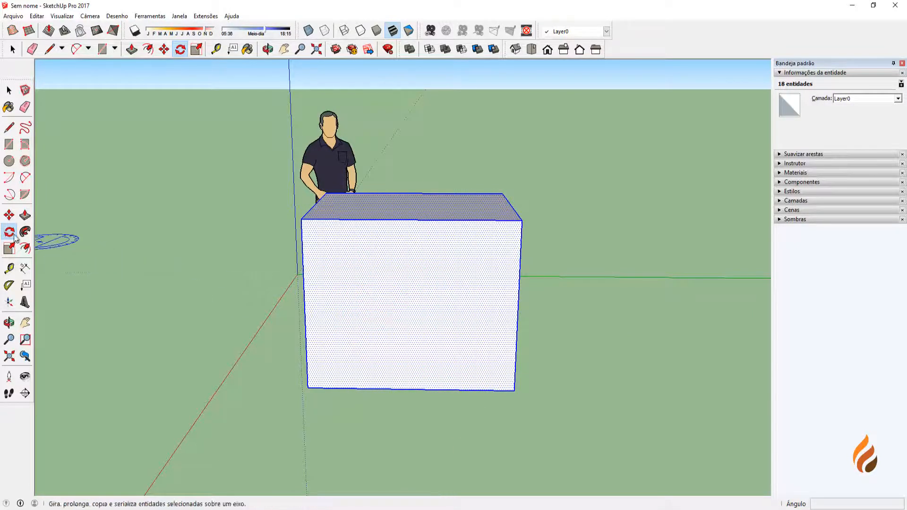
- Try rotating the box 45° around the green axis from its side face, and undo the rotation
{"action": "middle_click_drag", "start_coordinate": [403, 313], "coordinate": [441, 284]}
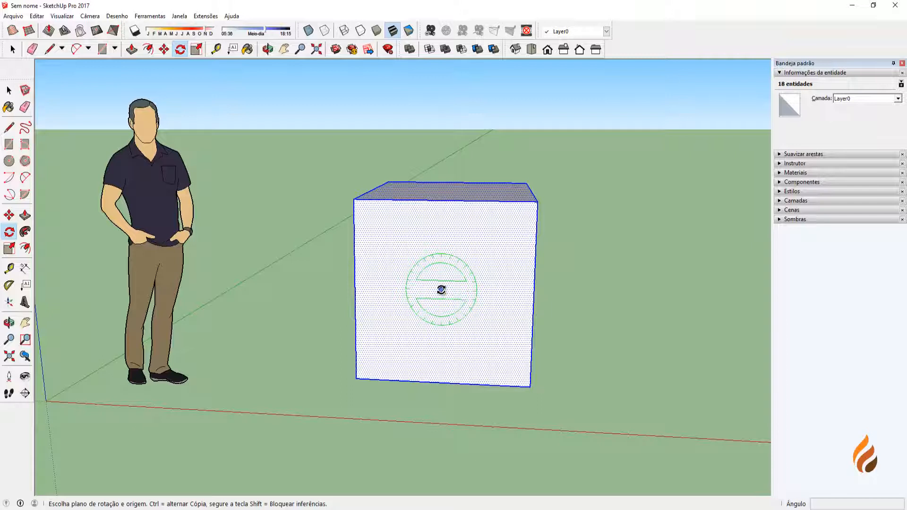
{"action": "left_click", "coordinate": [441, 290]}
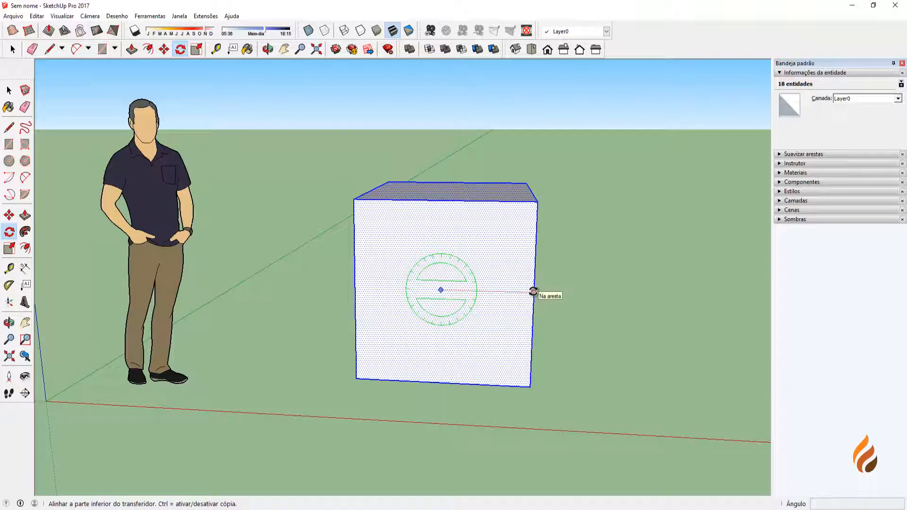
{"action": "left_click", "coordinate": [534, 292]}
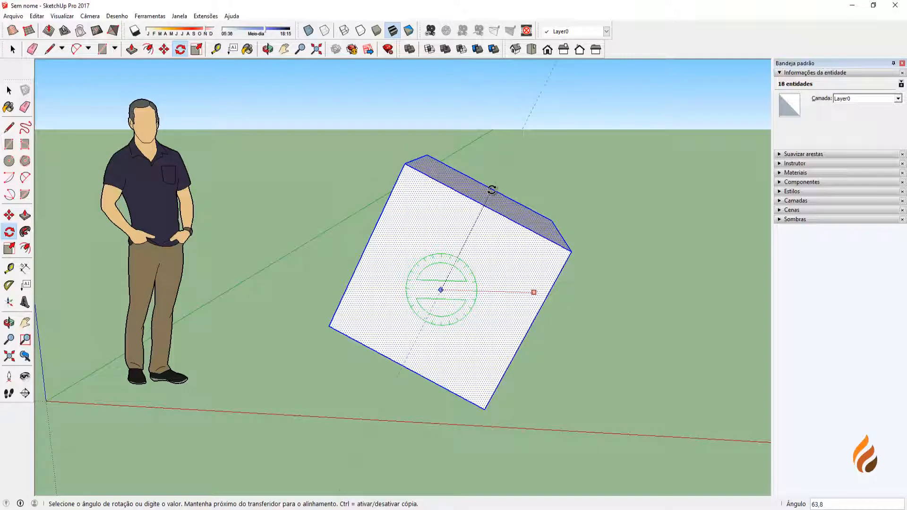
{"action": "key", "text": "Return"}
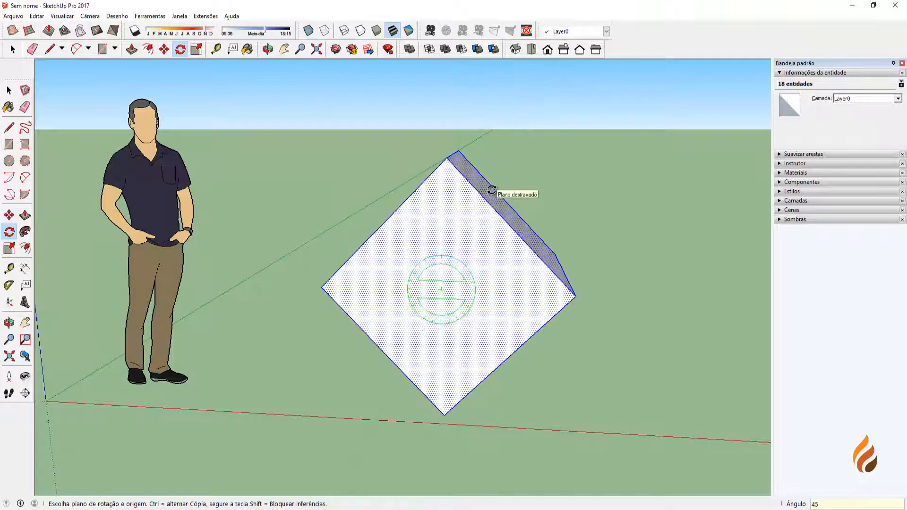
{"action": "middle_click_drag", "start_coordinate": [462, 304], "coordinate": [381, 332]}
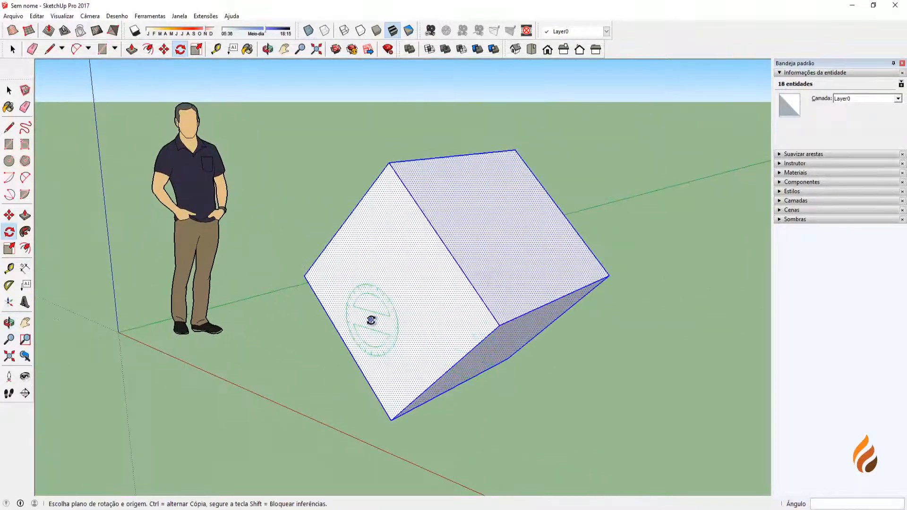
{"action": "key", "text": "ctrl+z"}
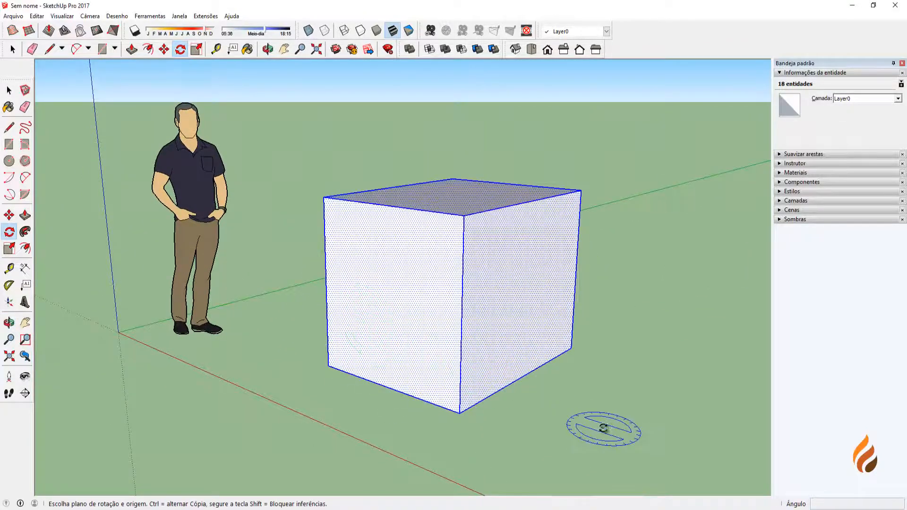
- Reselect the whole box and move it about 2.93 m along the green axis, away from the figure
{"action": "key", "text": "space"}
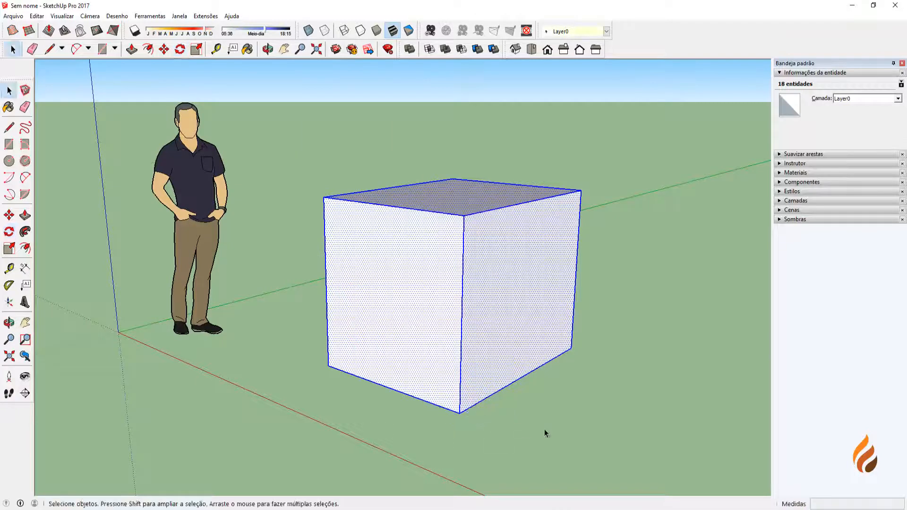
{"action": "left_click", "coordinate": [543, 429]}
{"action": "middle_click_drag", "start_coordinate": [461, 352], "coordinate": [343, 351]}
{"action": "triple_click", "coordinate": [343, 352]}
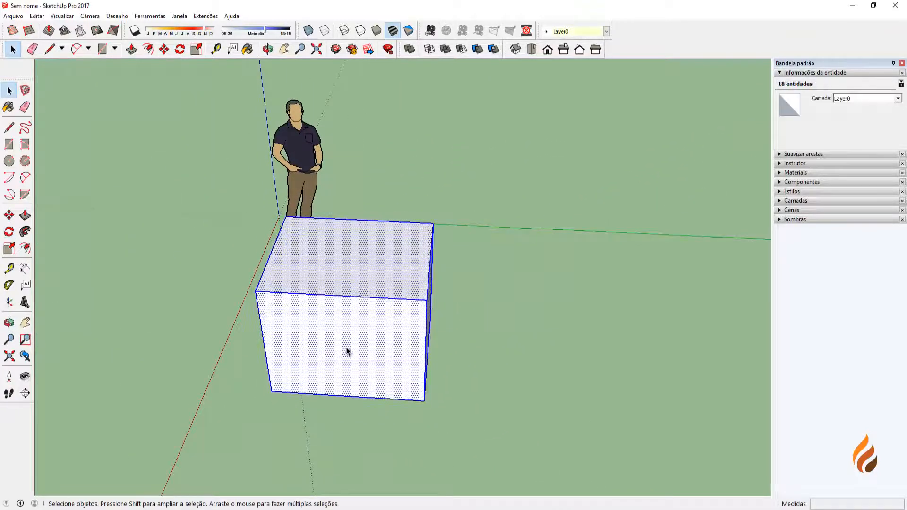
{"action": "left_click", "coordinate": [374, 448]}
{"action": "triple_click", "coordinate": [357, 370]}
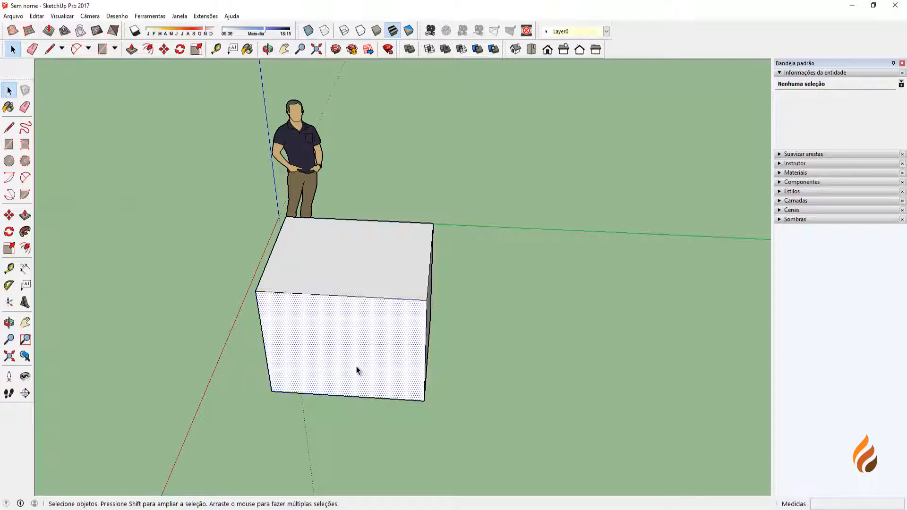
{"action": "key", "text": "m"}
{"action": "left_click", "coordinate": [355, 352]}
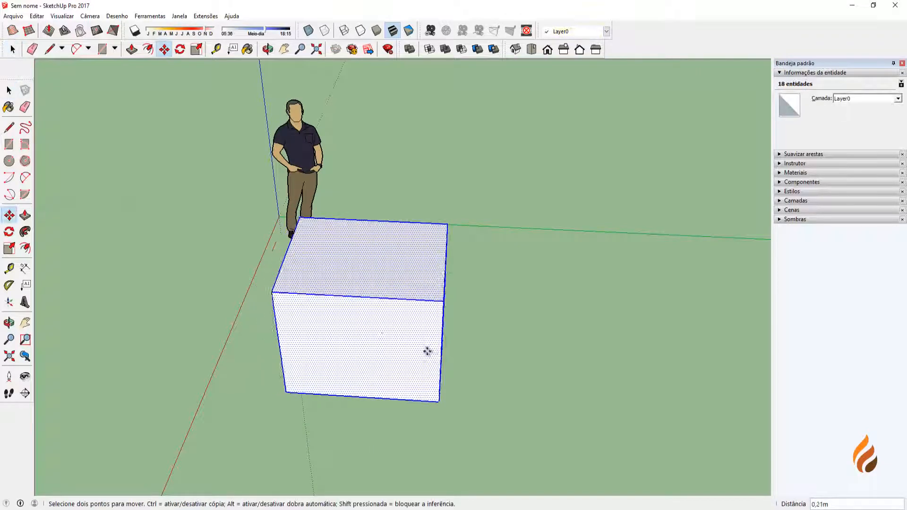
{"action": "scroll", "coordinate": [484, 349], "scroll_direction": "down", "scroll_amount": 1}
{"action": "middle_click_drag", "start_coordinate": [522, 353], "coordinate": [407, 323], "text": "shift"}
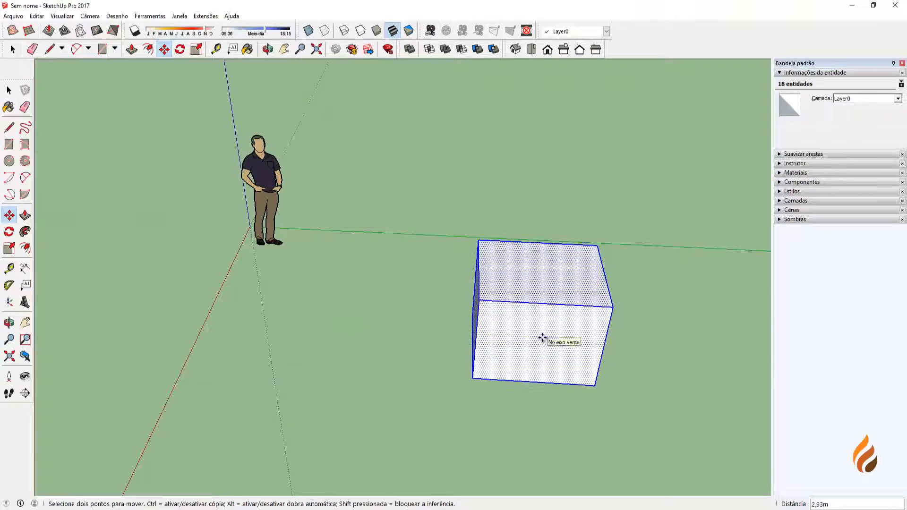
{"action": "left_click", "coordinate": [542, 343]}
{"action": "key", "text": "space"}
- Reselect the whole box and copy it along the green axis, leaving a gap on the side farther from the figure
{"action": "left_click", "coordinate": [588, 424]}
{"action": "middle_click_drag", "start_coordinate": [538, 367], "coordinate": [337, 305], "text": "shift"}
{"action": "triple_click", "coordinate": [442, 325]}
{"action": "scroll", "coordinate": [432, 289], "scroll_direction": "up", "scroll_amount": 2}
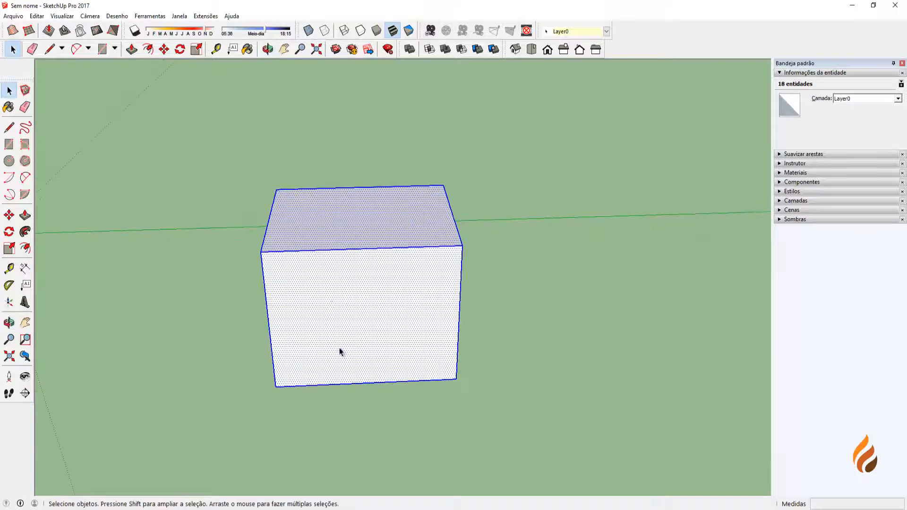
{"action": "key", "text": "m"}
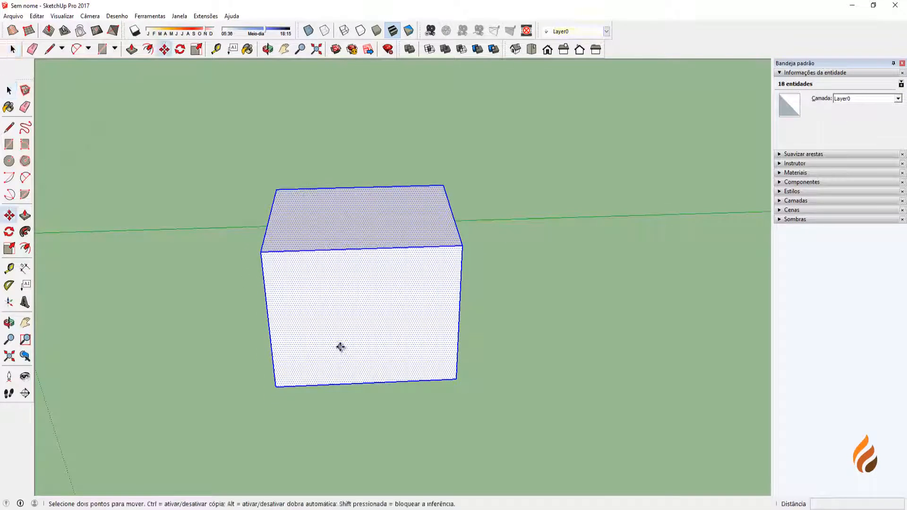
{"action": "left_click", "coordinate": [279, 387]}
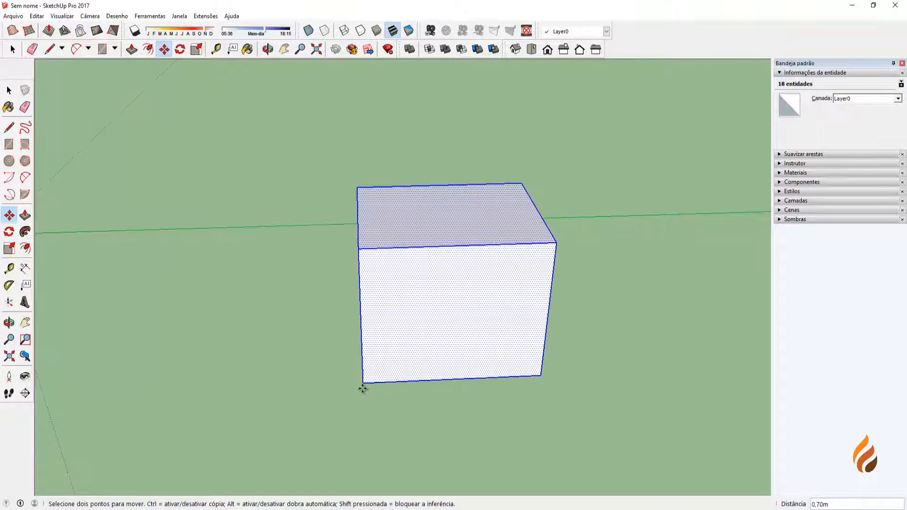
{"action": "key", "text": "ctrl"}
{"action": "scroll", "coordinate": [346, 382], "scroll_direction": "down", "scroll_amount": 2}
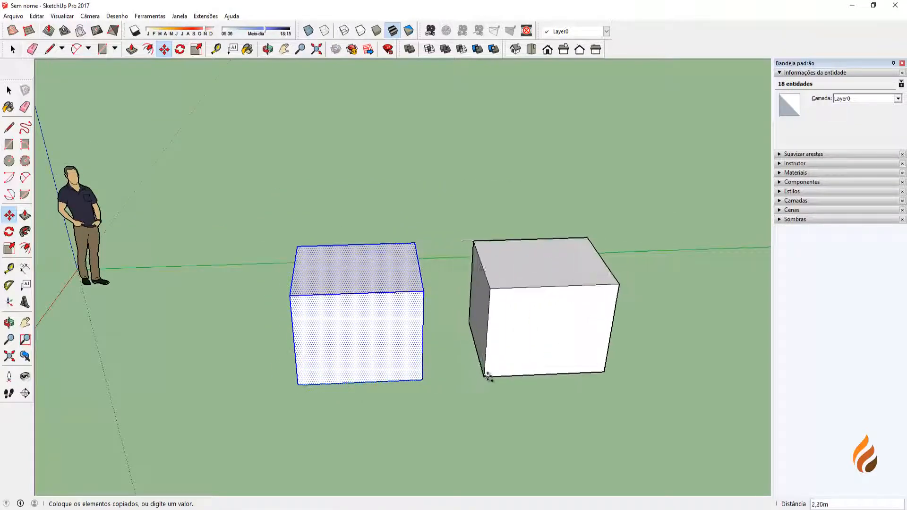
{"action": "left_click", "coordinate": [508, 398]}
{"action": "key", "text": "space"}
{"action": "left_click", "coordinate": [537, 426]}
- Select the whole box nearer the figure and start the Rotate tool on it
{"action": "middle_click_drag", "start_coordinate": [529, 374], "coordinate": [466, 333]}
{"action": "scroll", "coordinate": [534, 348], "scroll_direction": "up", "scroll_amount": 2}
{"action": "middle_click_drag", "start_coordinate": [522, 347], "coordinate": [499, 322], "text": "shift"}
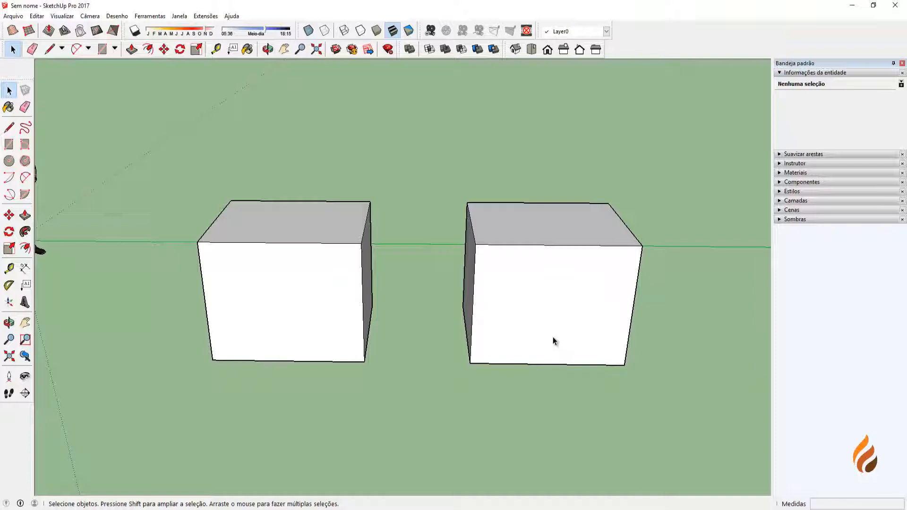
{"action": "triple_click", "coordinate": [315, 293]}
{"action": "mouse_move", "coordinate": [322, 296]}
{"action": "middle_mouse_down"}
{"action": "mouse_move", "coordinate": [342, 156]}
{"action": "mouse_move", "coordinate": [308, 277]}
{"action": "middle_mouse_up"}
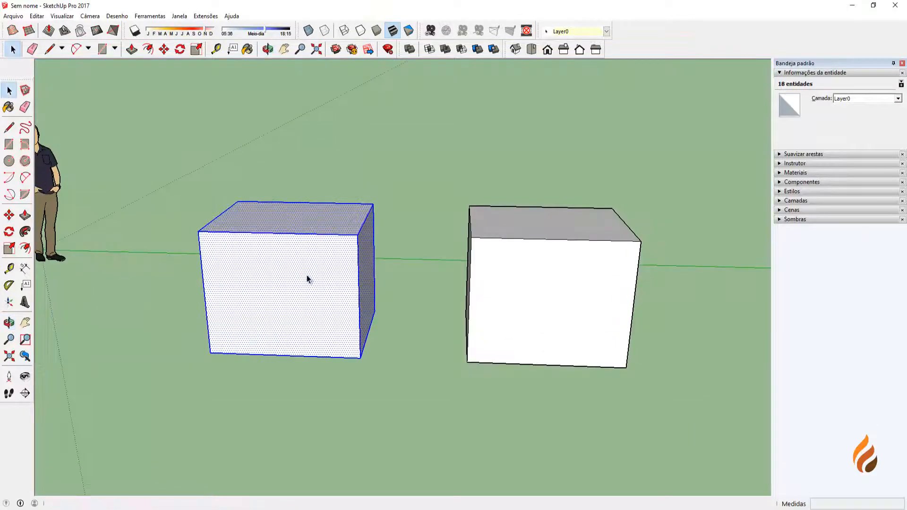
{"action": "left_click", "coordinate": [10, 234]}
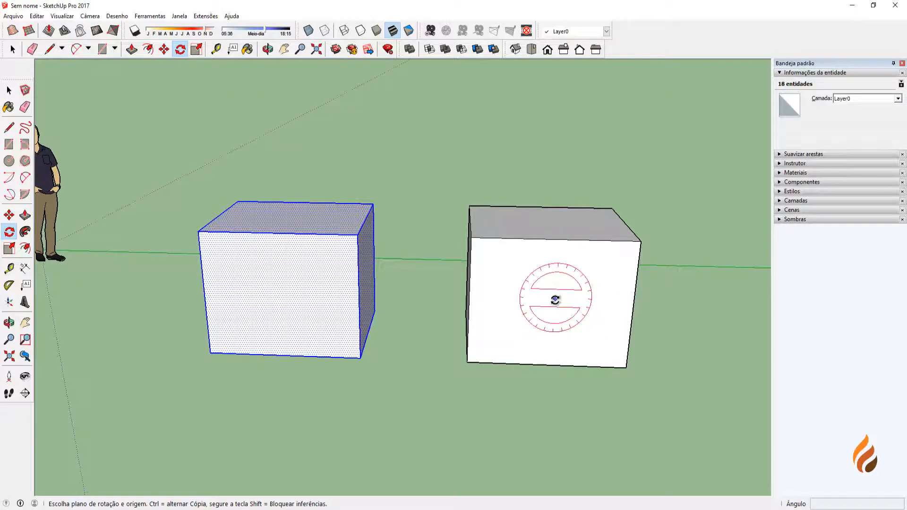
{"action": "left_click", "coordinate": [556, 300]}
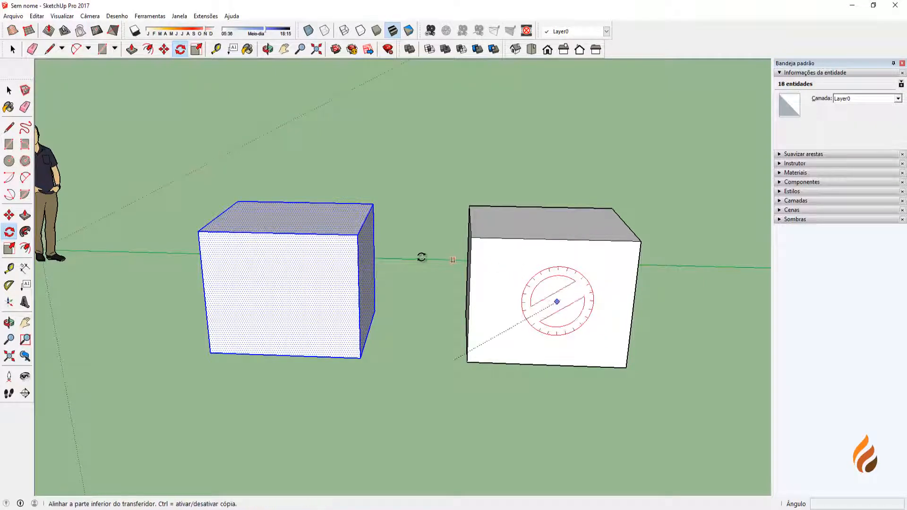
{"action": "scroll", "coordinate": [272, 297], "scroll_direction": "down", "scroll_amount": 2}
{"action": "left_click", "coordinate": [272, 296]}
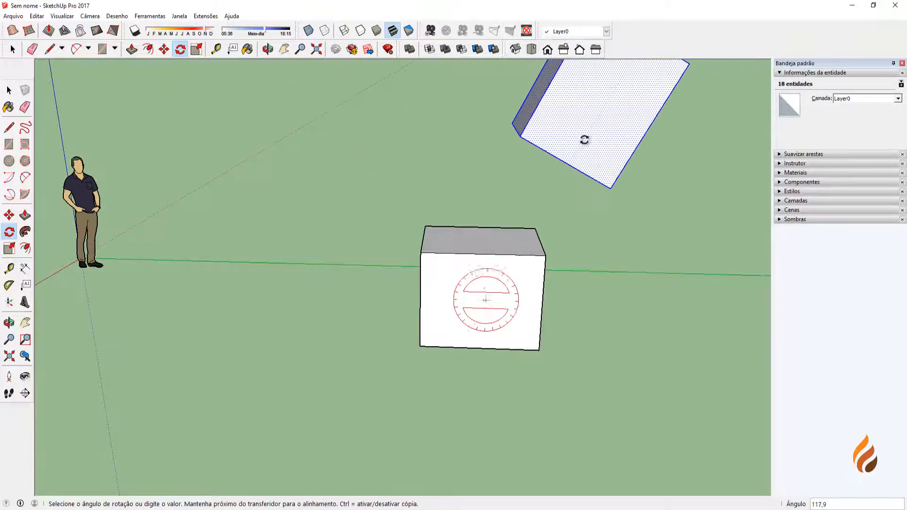
{"action": "key", "text": "Escape"}
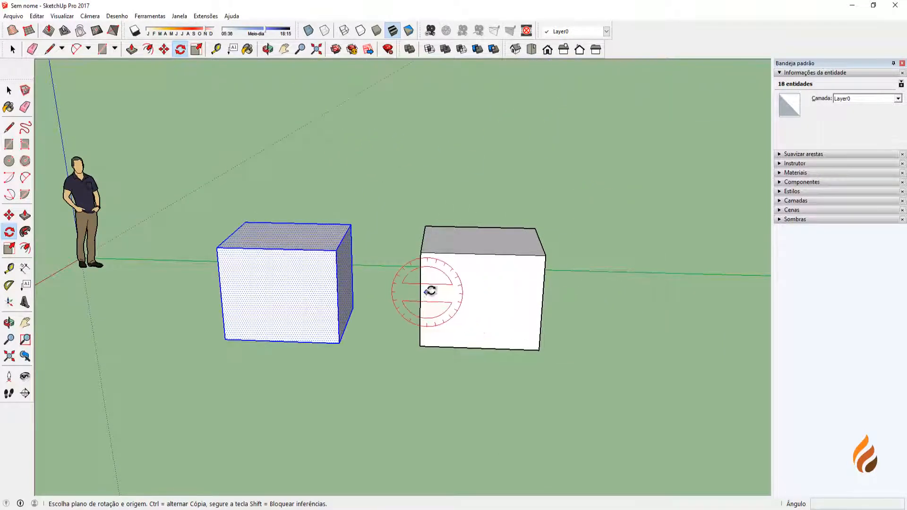
- Rotate the selected box 90° around the red axis, pivoting on the other box's front face so it ends up above, and deselect it
{"action": "scroll", "coordinate": [431, 292], "scroll_direction": "up", "scroll_amount": 1}
{"action": "middle_click_drag", "start_coordinate": [433, 292], "coordinate": [467, 288]}
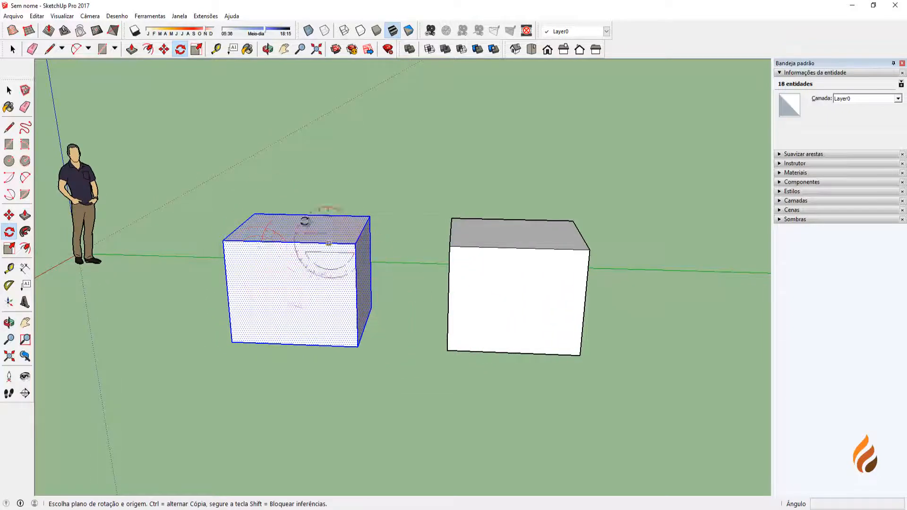
{"action": "left_click", "coordinate": [516, 297]}
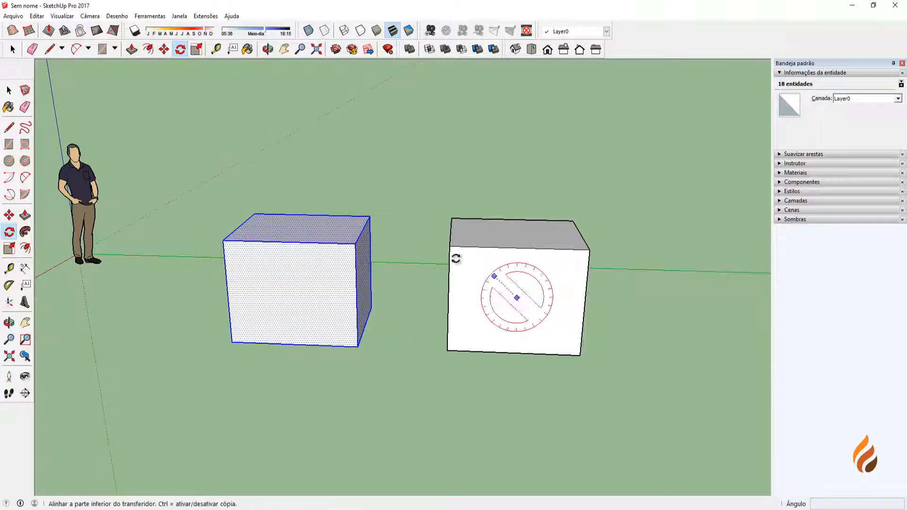
{"action": "left_click", "coordinate": [304, 290]}
{"action": "scroll", "coordinate": [304, 290], "scroll_direction": "down", "scroll_amount": 1}
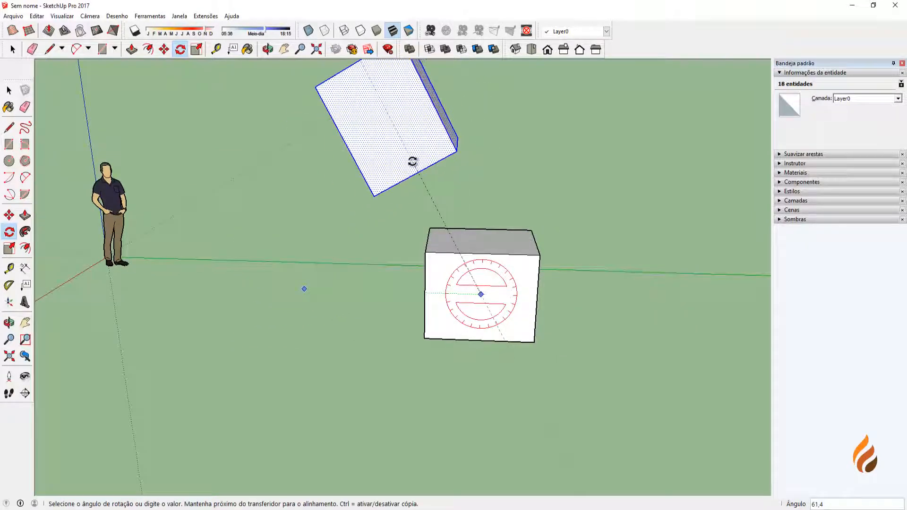
{"action": "left_click", "coordinate": [412, 162]}
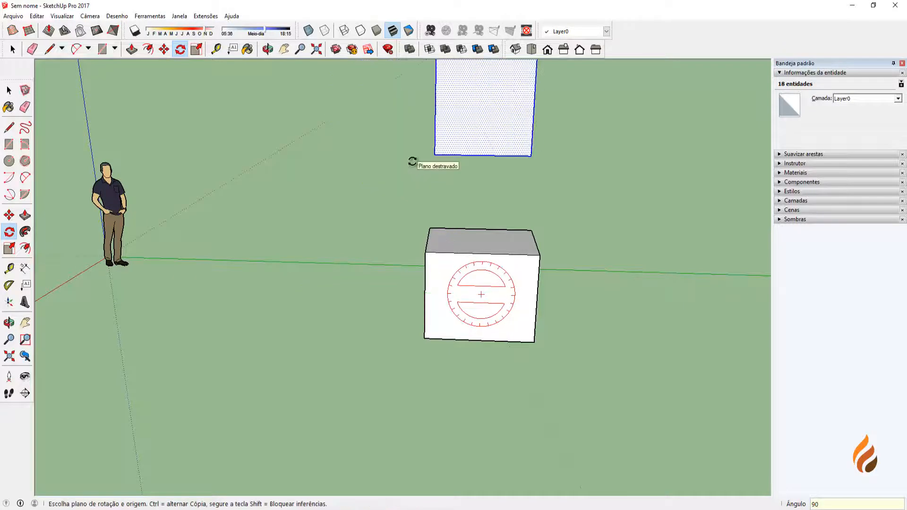
{"action": "mouse_move", "coordinate": [542, 256]}
{"action": "middle_mouse_down"}
{"action": "mouse_move", "coordinate": [335, 242]}
{"action": "mouse_move", "coordinate": [524, 219]}
{"action": "mouse_move", "coordinate": [557, 268]}
{"action": "middle_mouse_up"}
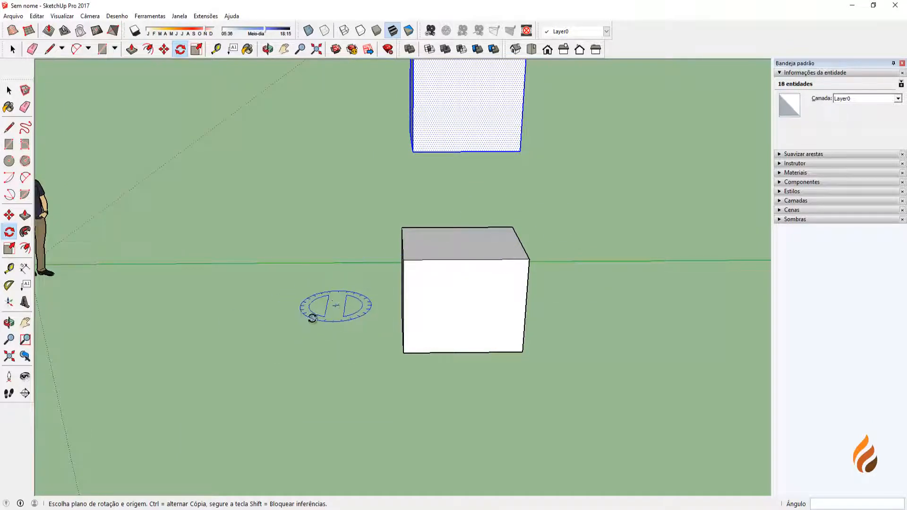
{"action": "key", "text": "space"}
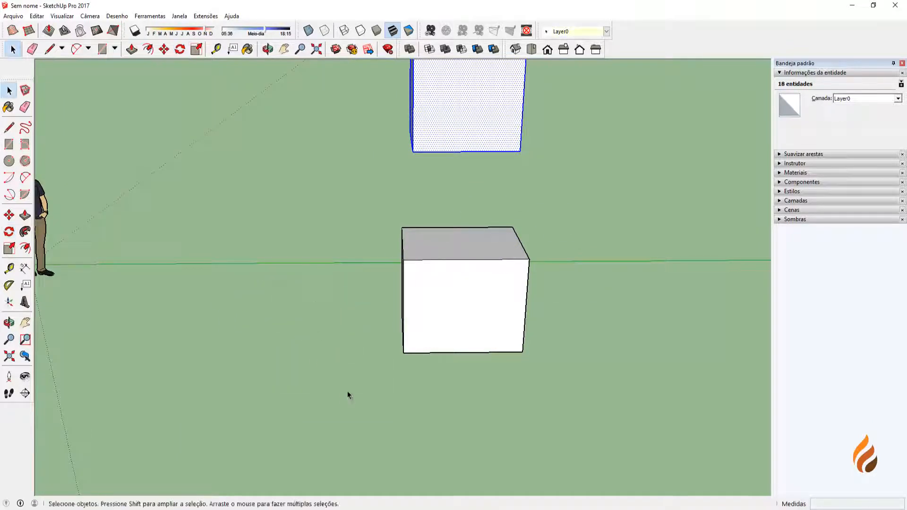
{"action": "left_click", "coordinate": [281, 342]}
- Draw a circle with a radius of about 0.94 m on the ground between the red and green axes
{"action": "scroll", "coordinate": [274, 338], "scroll_direction": "down", "scroll_amount": 3}
{"action": "middle_click_drag", "start_coordinate": [267, 336], "coordinate": [359, 243]}
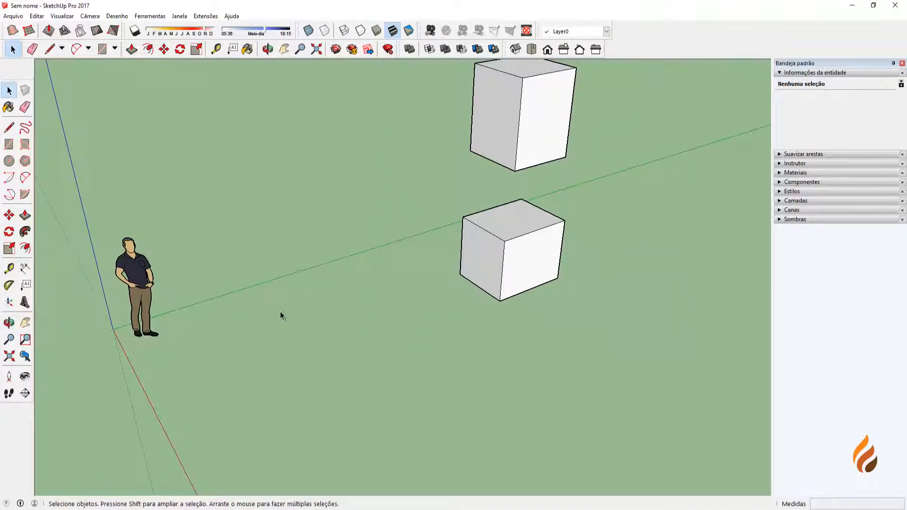
{"action": "middle_click_drag", "start_coordinate": [355, 384], "coordinate": [191, 300]}
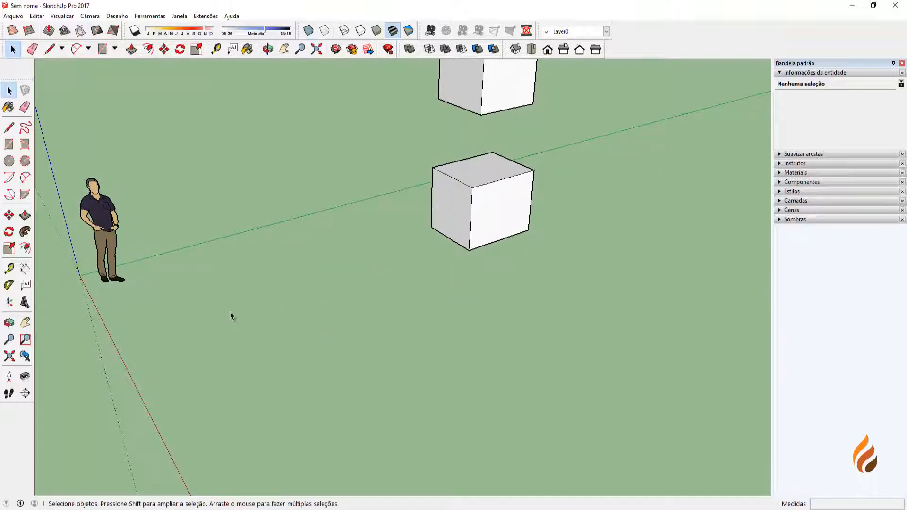
{"action": "middle_click_drag", "start_coordinate": [295, 367], "coordinate": [301, 369], "text": "shift"}
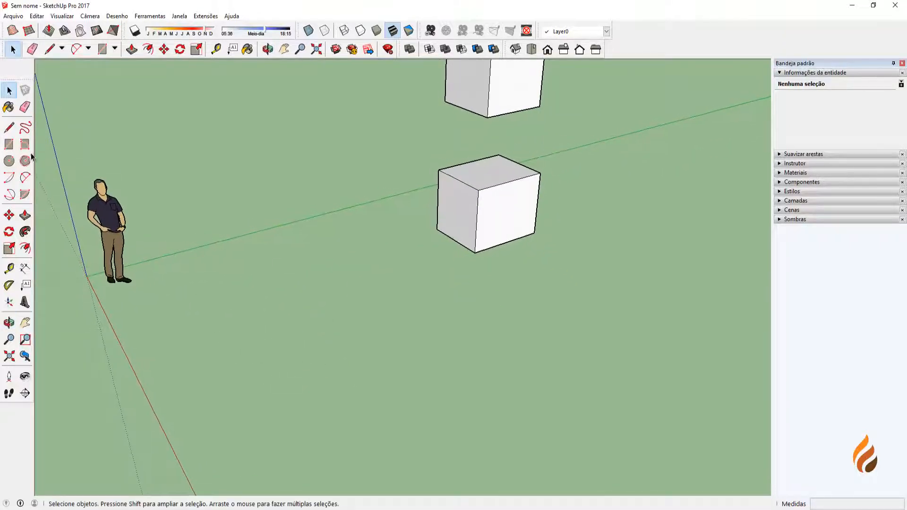
{"action": "left_click", "coordinate": [10, 161]}
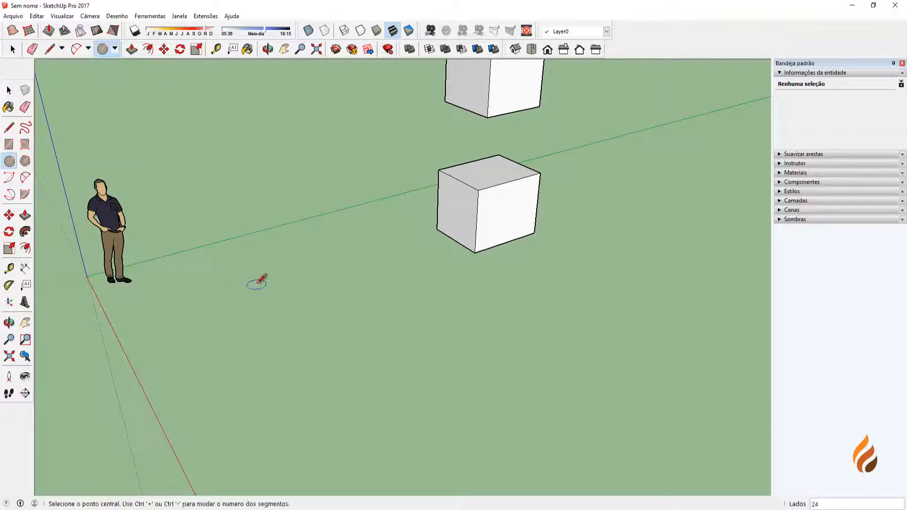
{"action": "left_click", "coordinate": [293, 356]}
{"action": "scroll", "coordinate": [303, 355], "scroll_direction": "up", "scroll_amount": 2}
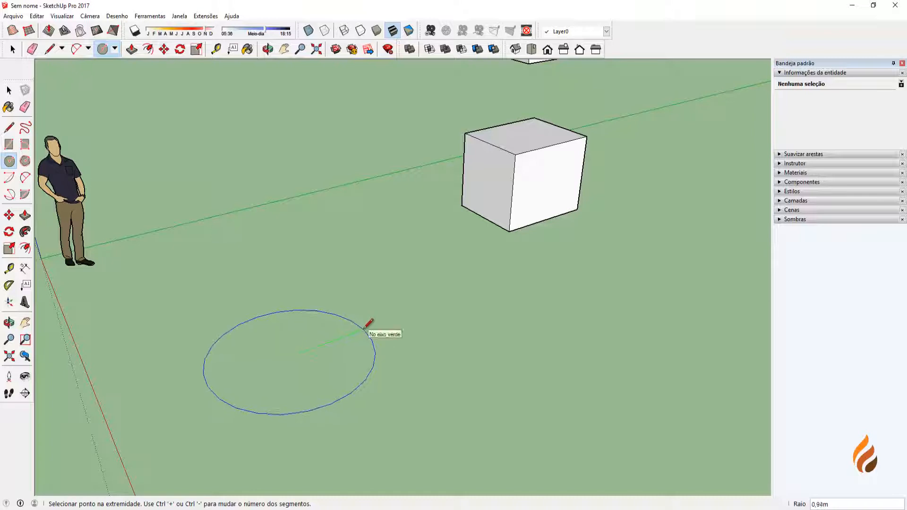
{"action": "left_click", "coordinate": [368, 322]}
- Extrude the circle upward about 1.99 m into a cylinder with Push/Pull
{"action": "middle_click_drag", "start_coordinate": [219, 335], "coordinate": [339, 318]}
{"action": "key", "text": "p"}
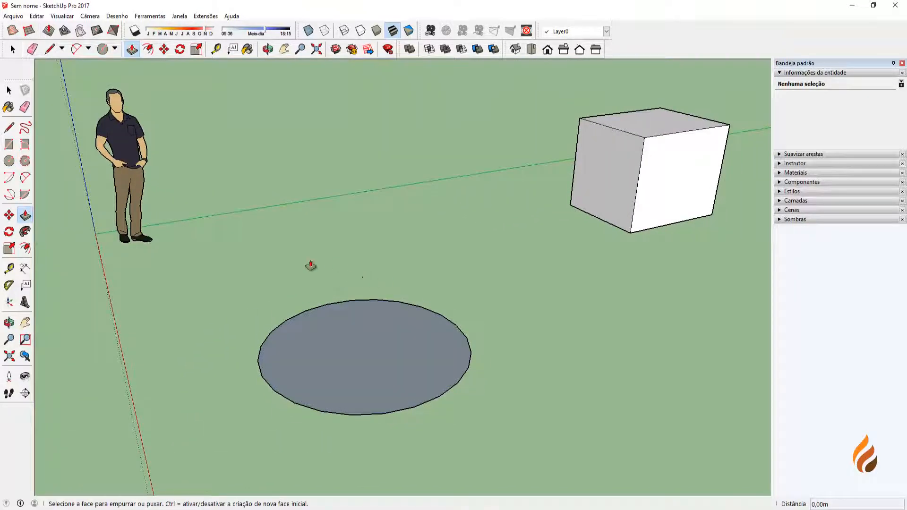
{"action": "left_click", "coordinate": [387, 327]}
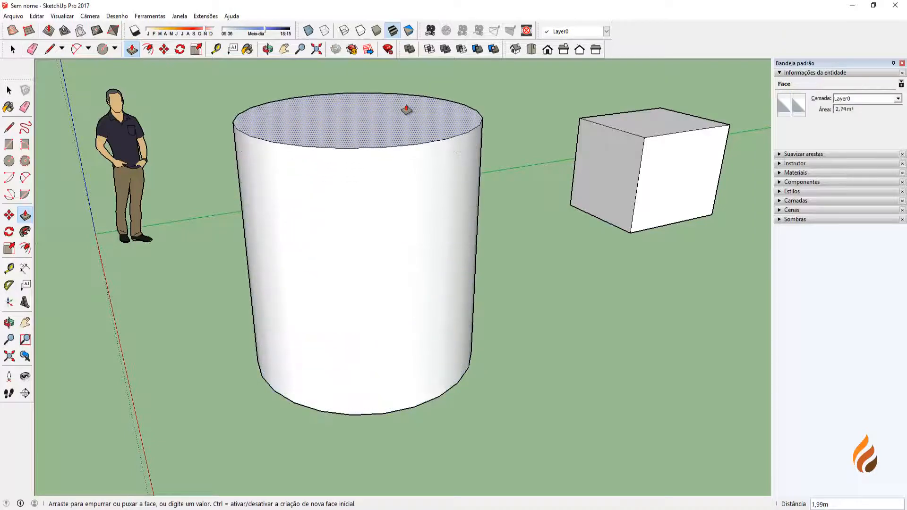
{"action": "left_click", "coordinate": [407, 110]}
{"action": "scroll", "coordinate": [400, 210], "scroll_direction": "down", "scroll_amount": 1}
{"action": "scroll", "coordinate": [400, 210], "scroll_direction": "down", "scroll_amount": 1}
{"action": "key", "text": "space"}
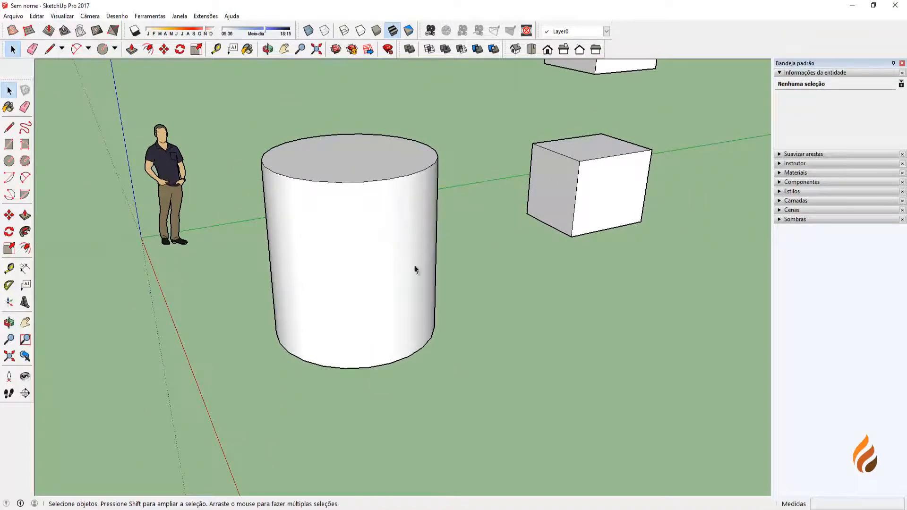
- Select the whole cylinder with all its connected faces and edges
{"action": "mouse_move", "coordinate": [415, 269]}
{"action": "middle_mouse_down"}
{"action": "mouse_move", "coordinate": [327, 294]}
{"action": "mouse_move", "coordinate": [353, 283]}
{"action": "mouse_move", "coordinate": [278, 254]}
{"action": "middle_mouse_up"}
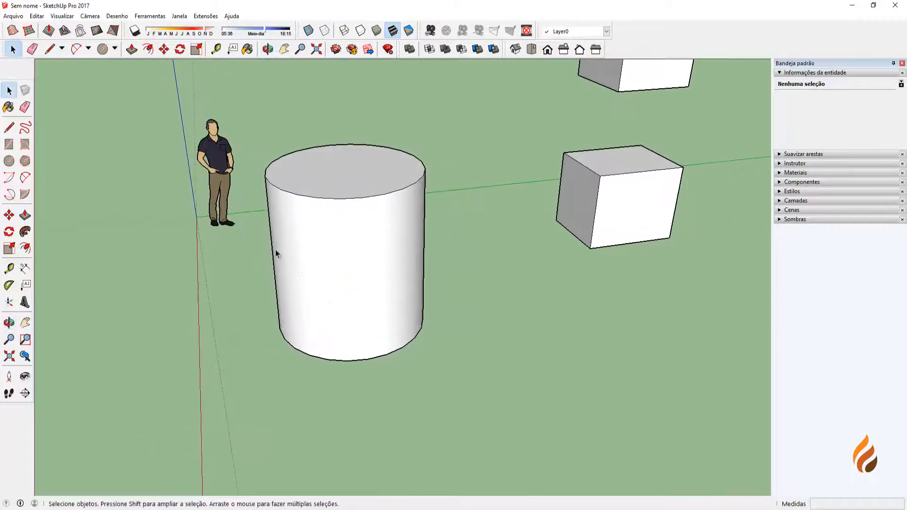
{"action": "middle_click_drag", "start_coordinate": [348, 246], "coordinate": [303, 262]}
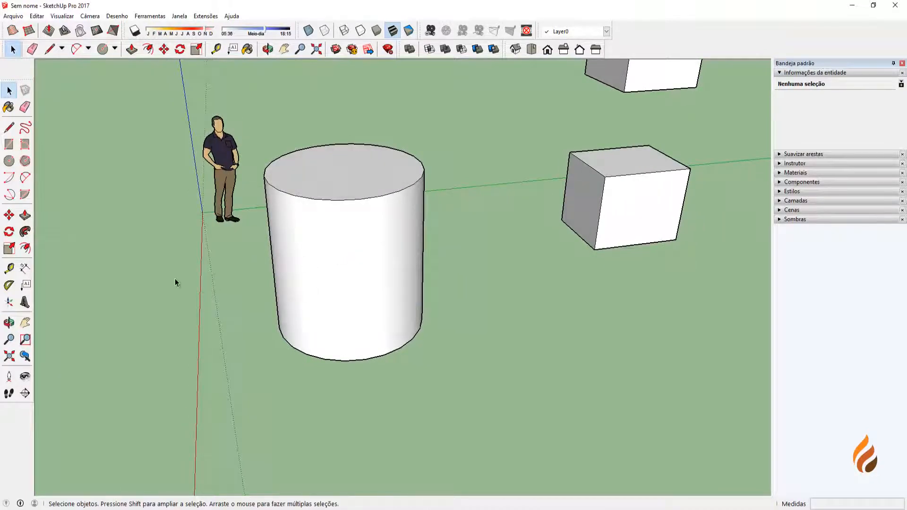
{"action": "left_click", "coordinate": [326, 255]}
{"action": "left_click", "coordinate": [478, 308]}
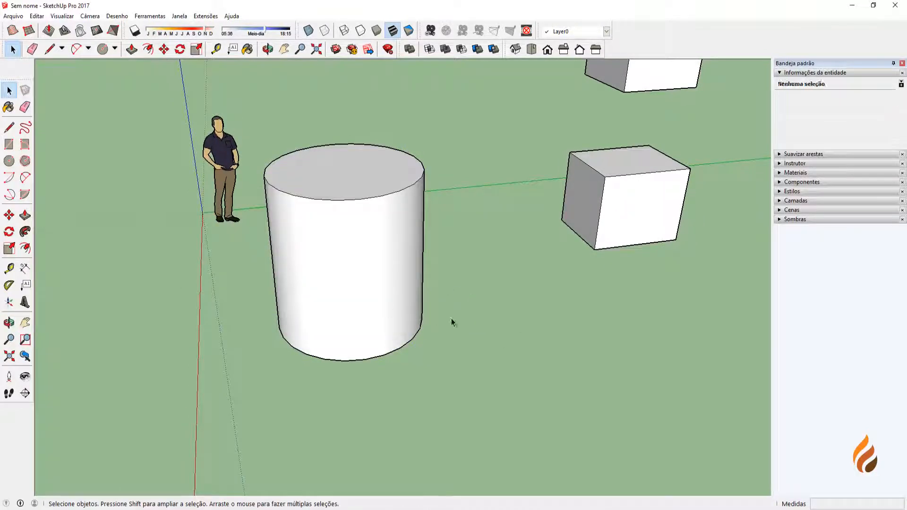
{"action": "triple_click", "coordinate": [363, 271]}
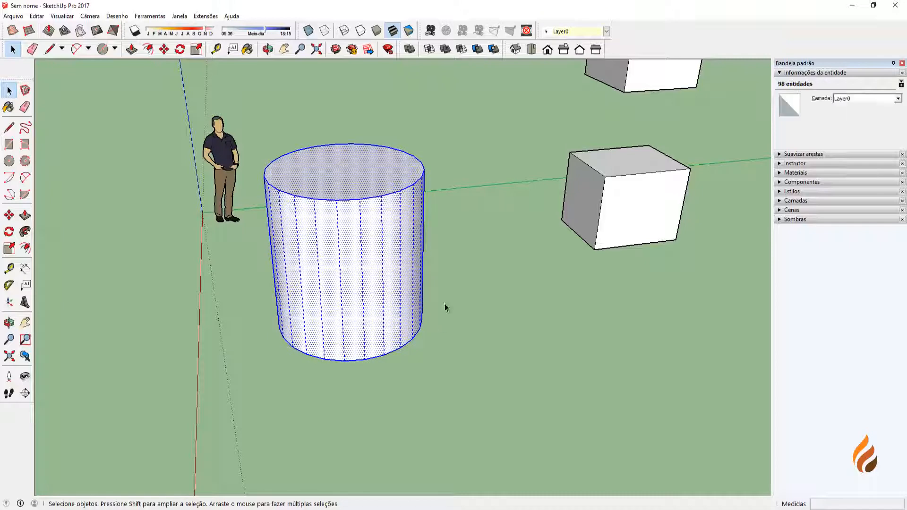
{"action": "middle_click_drag", "start_coordinate": [334, 287], "coordinate": [370, 307]}
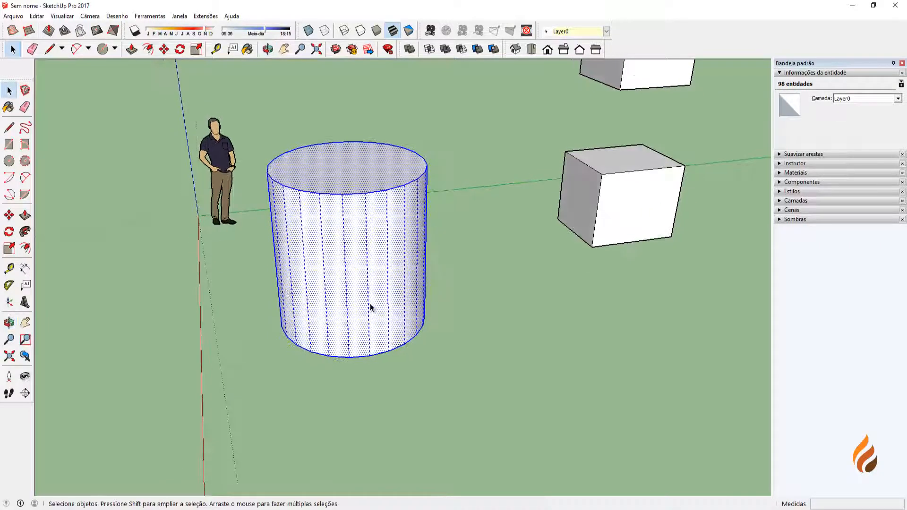
- Examine how the Rotate protractor orients itself on the ground, on the cylinder's side faces and on the box's front face
{"action": "left_click", "coordinate": [9, 232]}
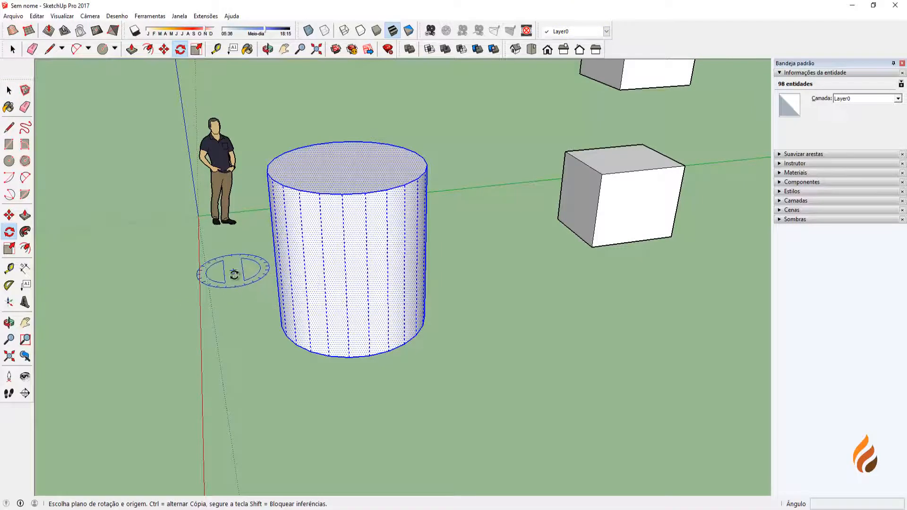
{"action": "middle_click_drag", "start_coordinate": [233, 269], "coordinate": [346, 240]}
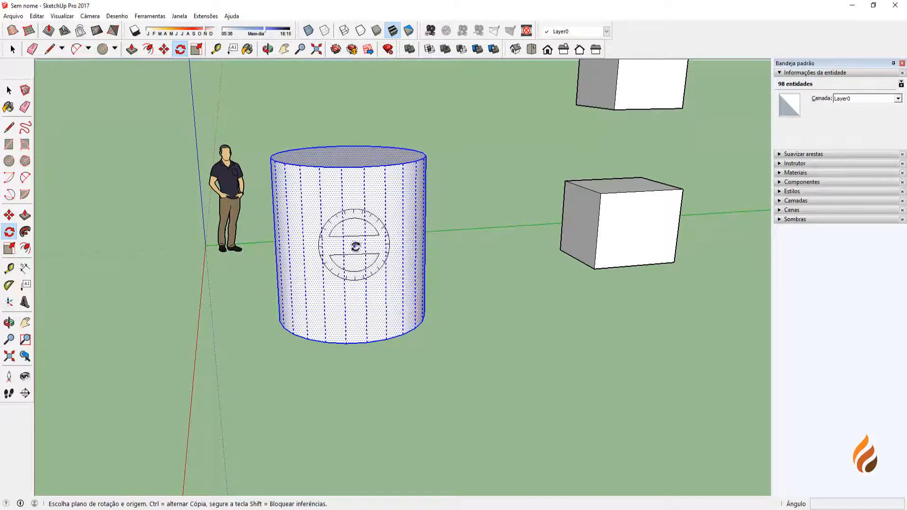
{"action": "middle_click_drag", "start_coordinate": [366, 250], "coordinate": [370, 263]}
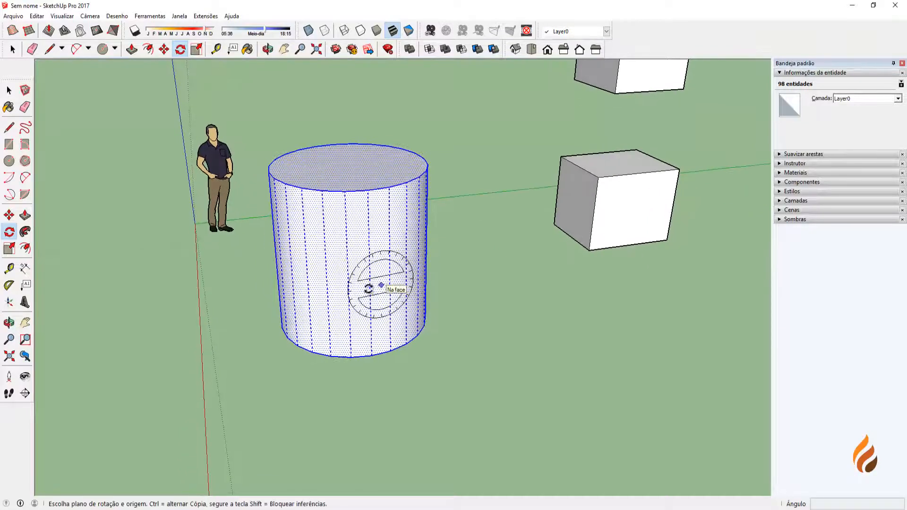
{"action": "scroll", "coordinate": [350, 259], "scroll_direction": "up", "scroll_amount": 2}
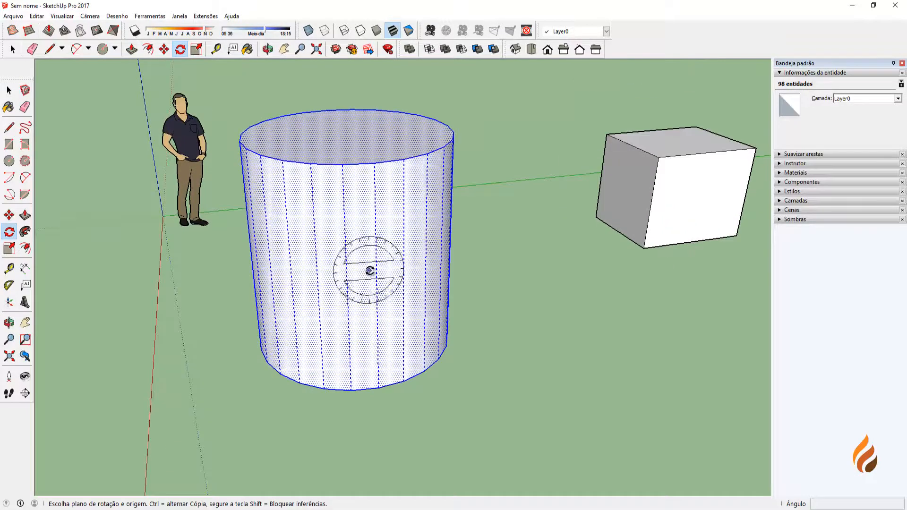
{"action": "middle_click_drag", "start_coordinate": [370, 270], "coordinate": [385, 296]}
{"action": "scroll", "coordinate": [399, 290], "scroll_direction": "up", "scroll_amount": 3}
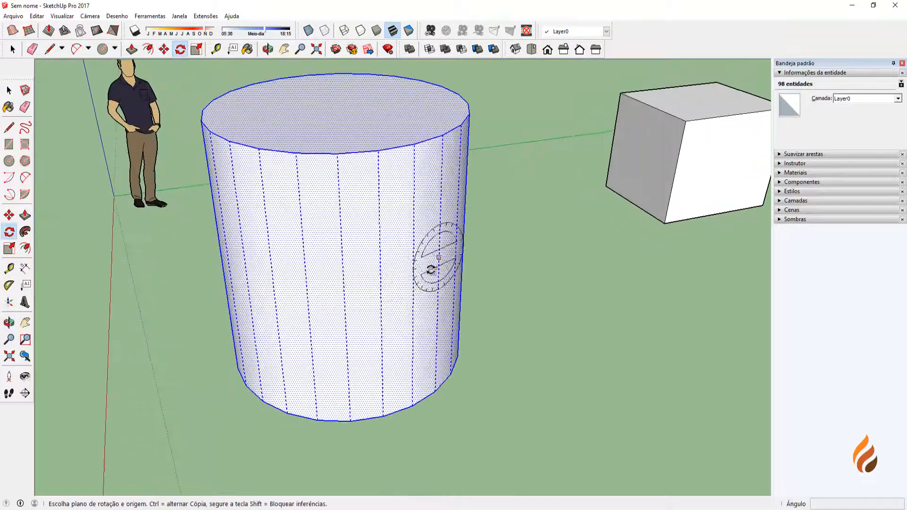
{"action": "middle_click_drag", "start_coordinate": [314, 270], "coordinate": [352, 290]}
{"action": "middle_click_drag", "start_coordinate": [652, 175], "coordinate": [608, 192]}
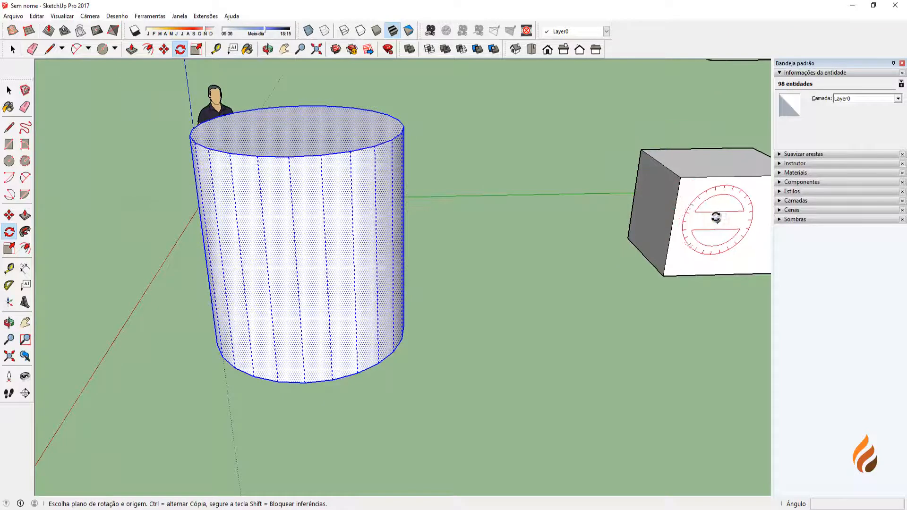
{"action": "middle_click_drag", "start_coordinate": [379, 293], "coordinate": [456, 310]}
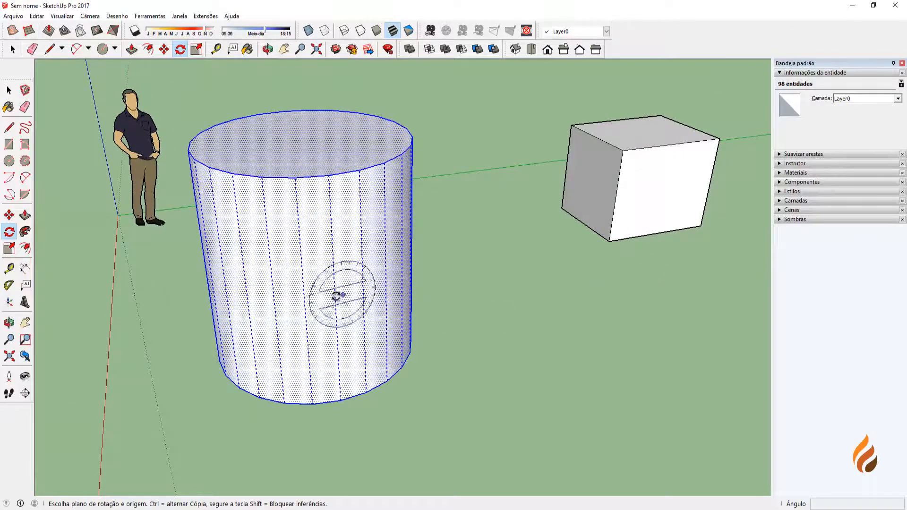
{"action": "mouse_move", "coordinate": [259, 300]}
{"action": "middle_mouse_down"}
{"action": "mouse_move", "coordinate": [405, 279]}
{"action": "mouse_move", "coordinate": [274, 300]}
{"action": "middle_mouse_up"}
{"action": "middle_click_drag", "start_coordinate": [349, 299], "coordinate": [350, 307]}
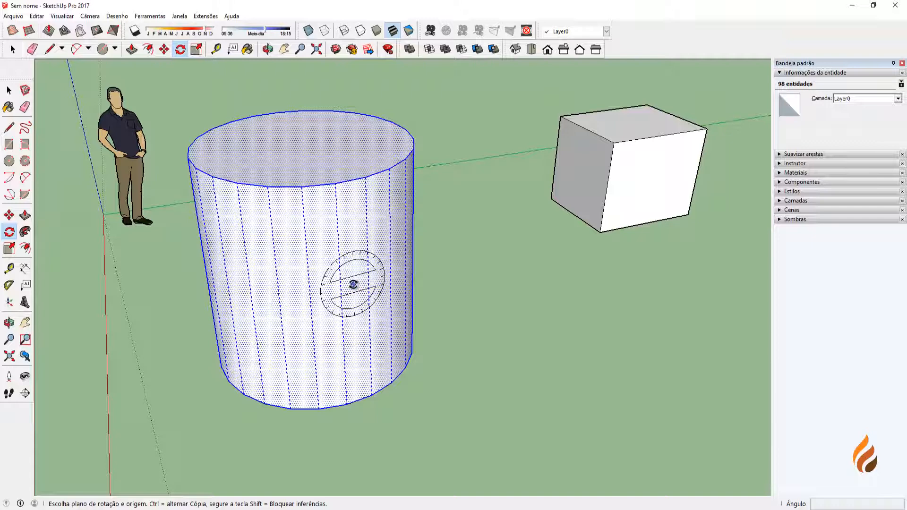
- Try rotating the cylinder 90° around the red axis, pivoting on the midpoint of a vertical side edge, and undo the rotation
{"action": "key", "text": "Right"}
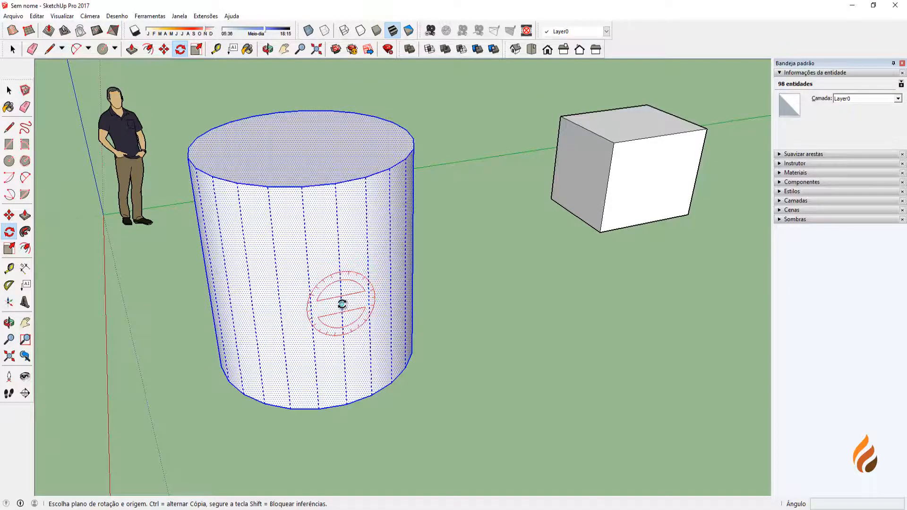
{"action": "scroll", "coordinate": [341, 305], "scroll_direction": "up", "scroll_amount": 2}
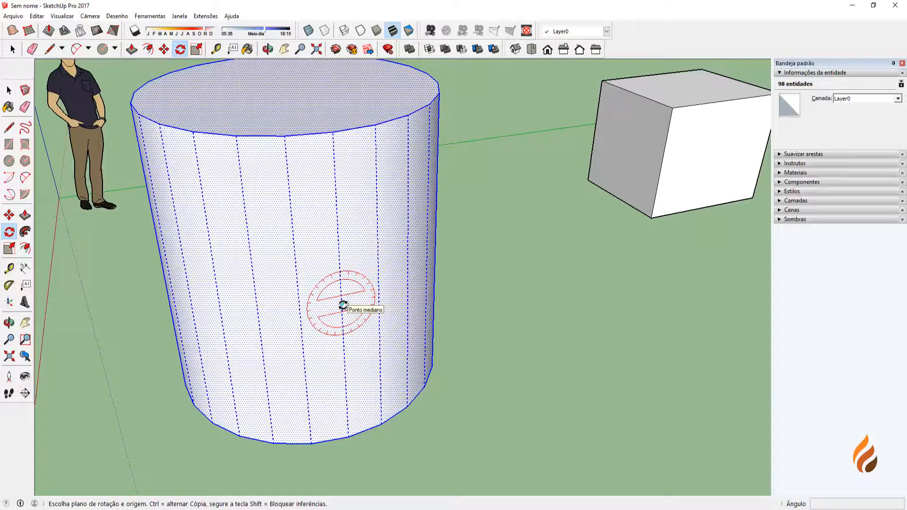
{"action": "left_click", "coordinate": [342, 304]}
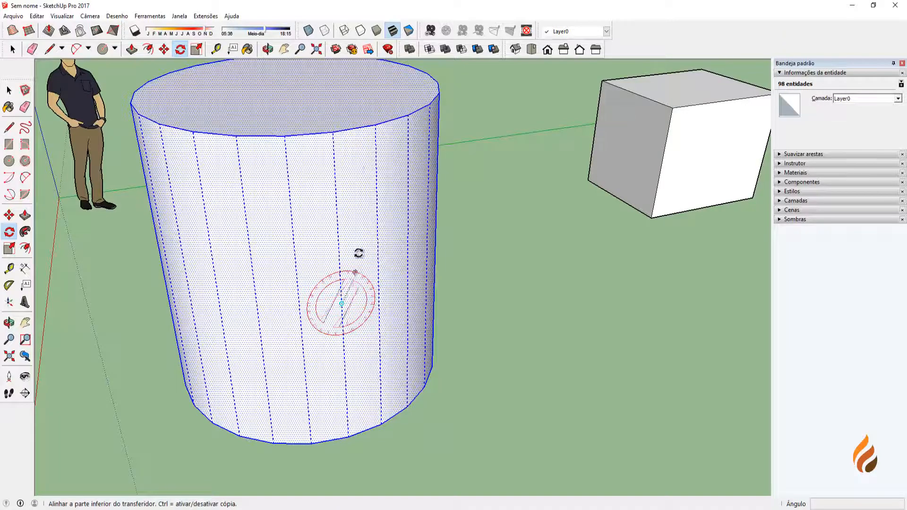
{"action": "left_click", "coordinate": [335, 135]}
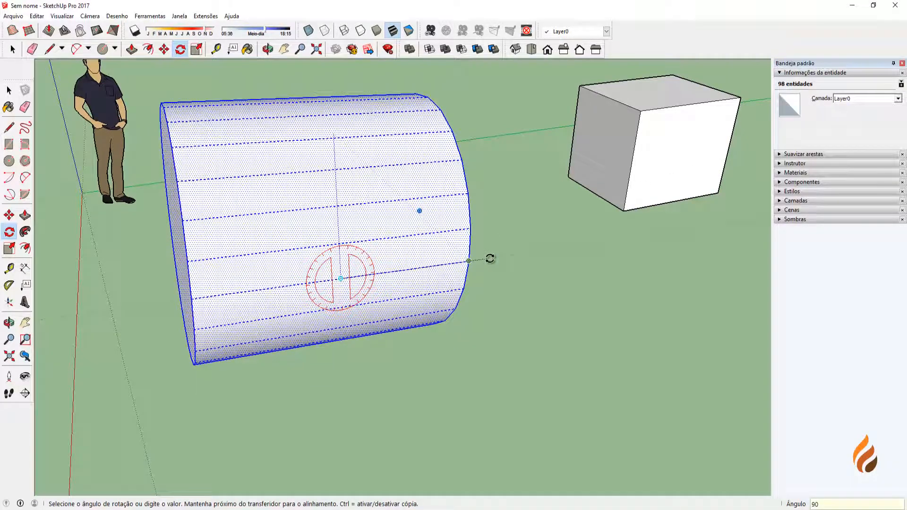
{"action": "key", "text": "Return"}
{"action": "middle_click_drag", "start_coordinate": [463, 254], "coordinate": [451, 286]}
{"action": "key", "text": "ctrl+z"}
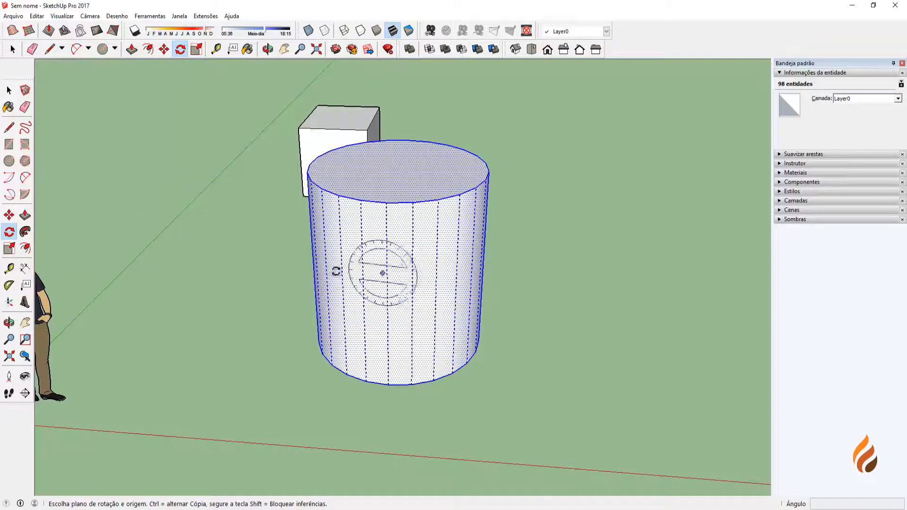
- Rotate the cylinder 90° around the green axis, pivoting on the midpoint of a vertical side edge, so it lies along the red axis
{"action": "scroll", "coordinate": [399, 274], "scroll_direction": "up", "scroll_amount": 2}
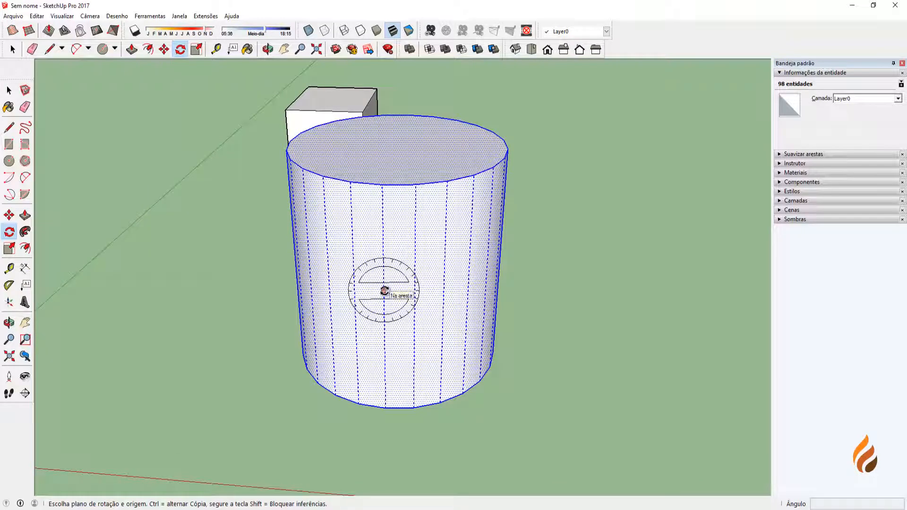
{"action": "key", "text": "Left"}
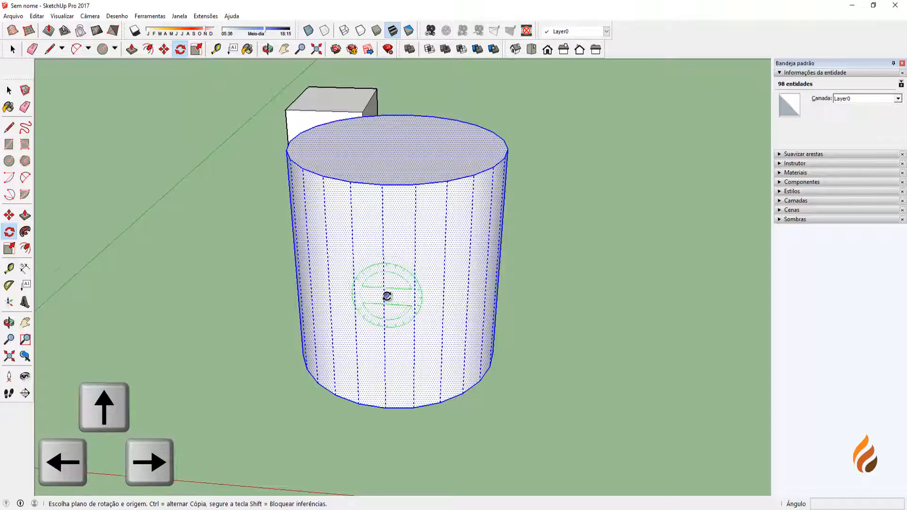
{"action": "scroll", "coordinate": [385, 296], "scroll_direction": "up", "scroll_amount": 2}
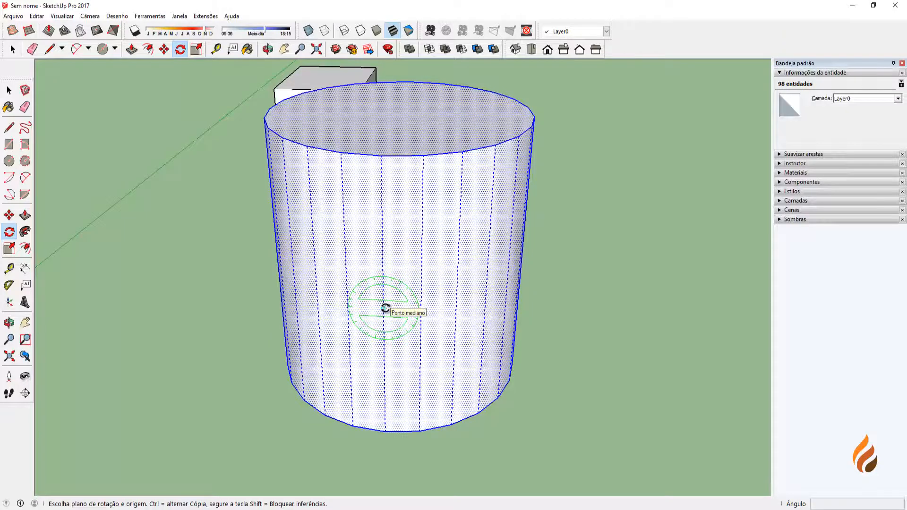
{"action": "left_click", "coordinate": [383, 308]}
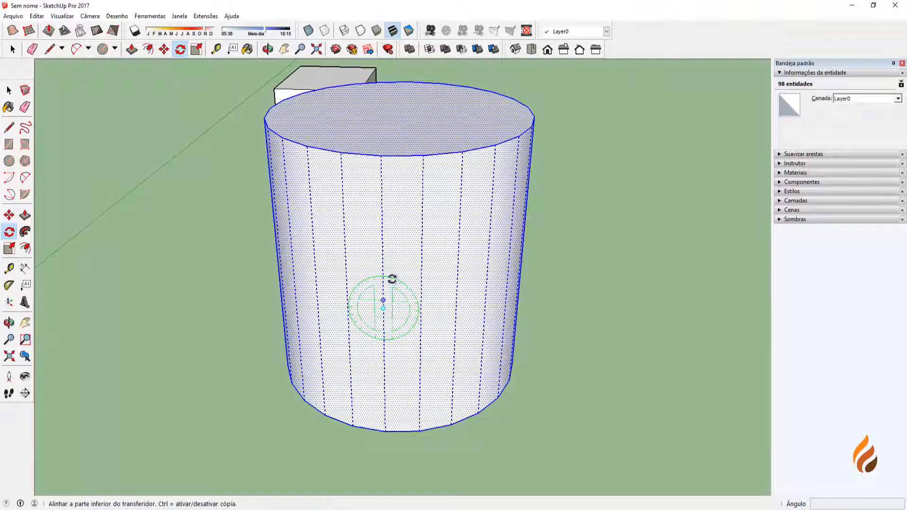
{"action": "left_click", "coordinate": [382, 159]}
{"action": "scroll", "coordinate": [382, 159], "scroll_direction": "down", "scroll_amount": 2}
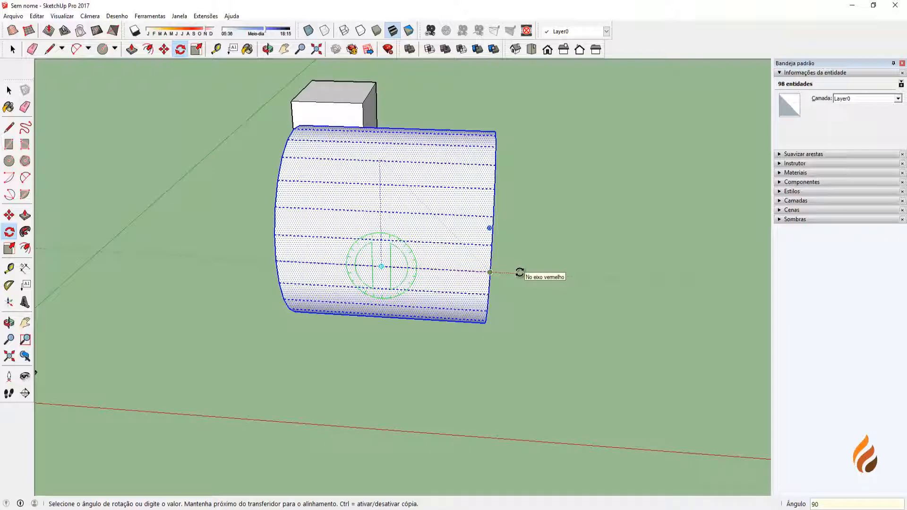
{"action": "key", "text": "Escape"}
- Rotate the lying cylinder 80° around the blue axis, pivoting on the midpoint of its uppermost side edge, and deselect it
{"action": "middle_click_drag", "start_coordinate": [475, 300], "coordinate": [431, 226]}
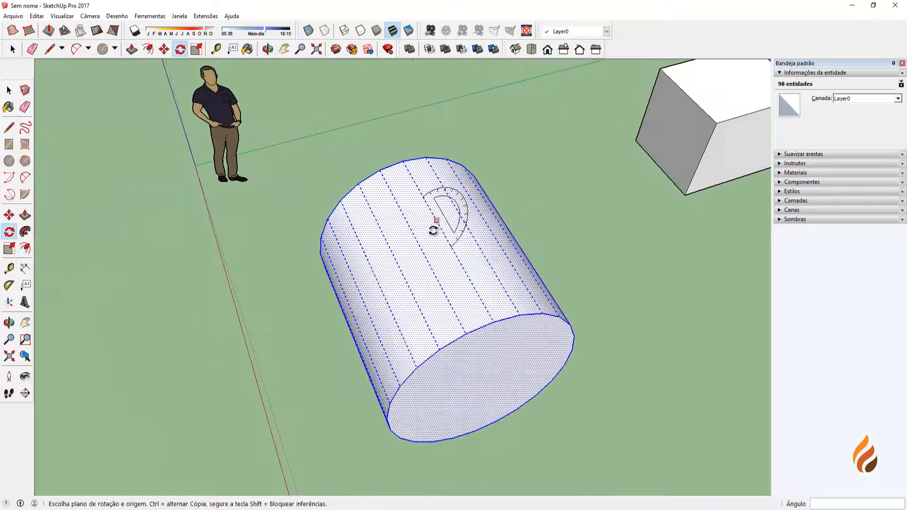
{"action": "left_click", "coordinate": [10, 231]}
{"action": "middle_click_drag", "start_coordinate": [253, 273], "coordinate": [415, 265]}
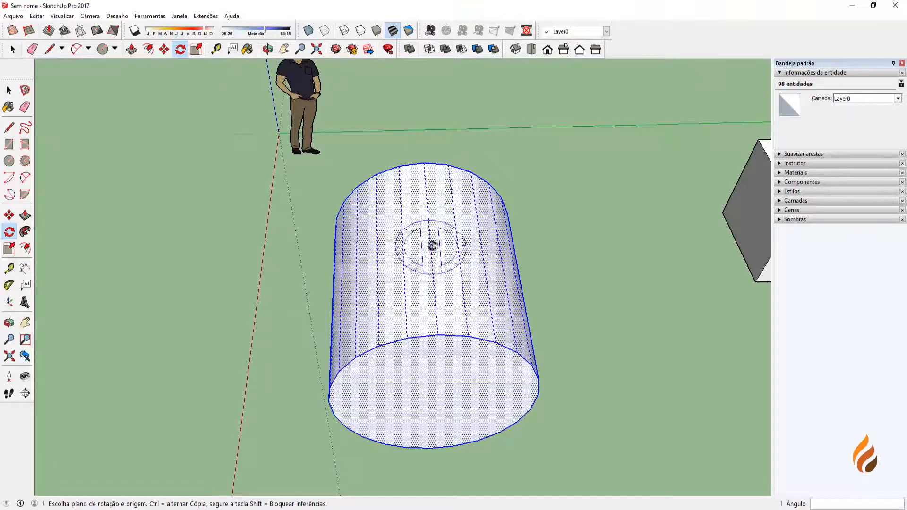
{"action": "left_click", "coordinate": [430, 240]}
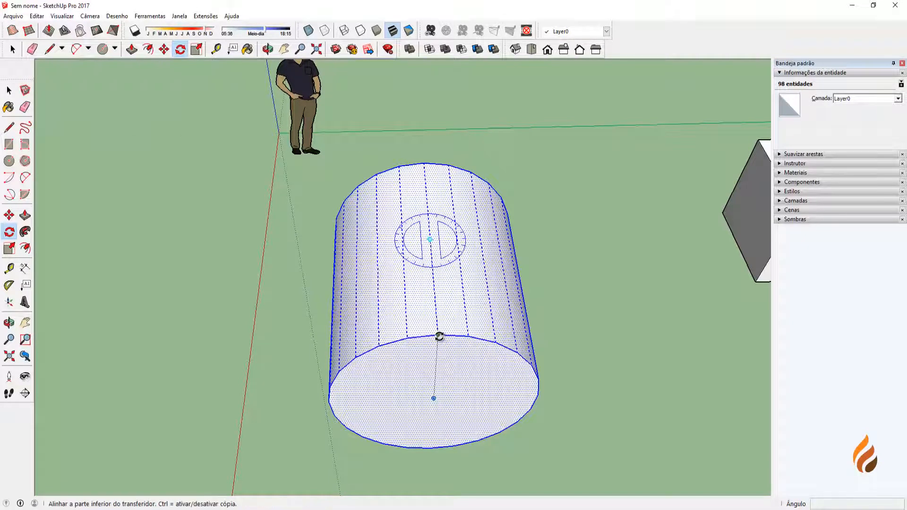
{"action": "left_click", "coordinate": [432, 334]}
{"action": "left_click", "coordinate": [306, 268]}
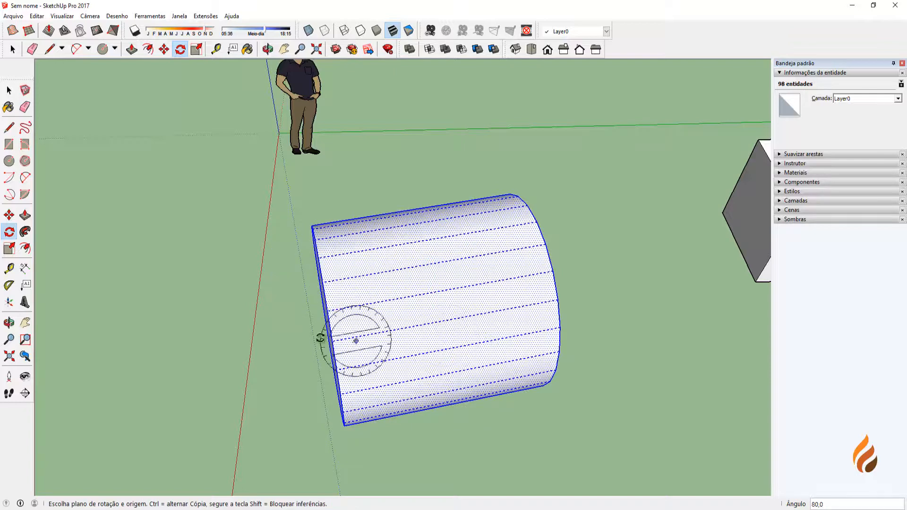
{"action": "middle_click_drag", "start_coordinate": [320, 336], "coordinate": [431, 307]}
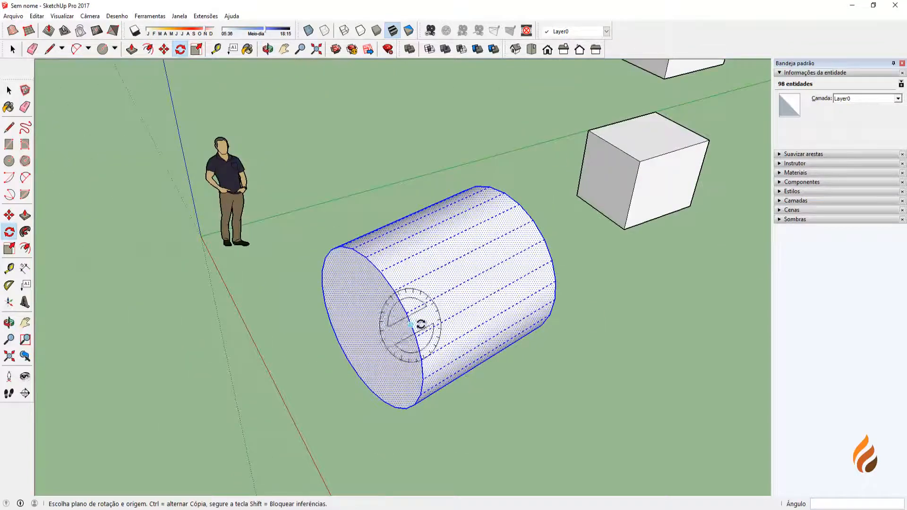
{"action": "key", "text": "space"}
{"action": "left_click", "coordinate": [529, 389]}
{"action": "middle_click_drag", "start_coordinate": [529, 390], "coordinate": [413, 297]}
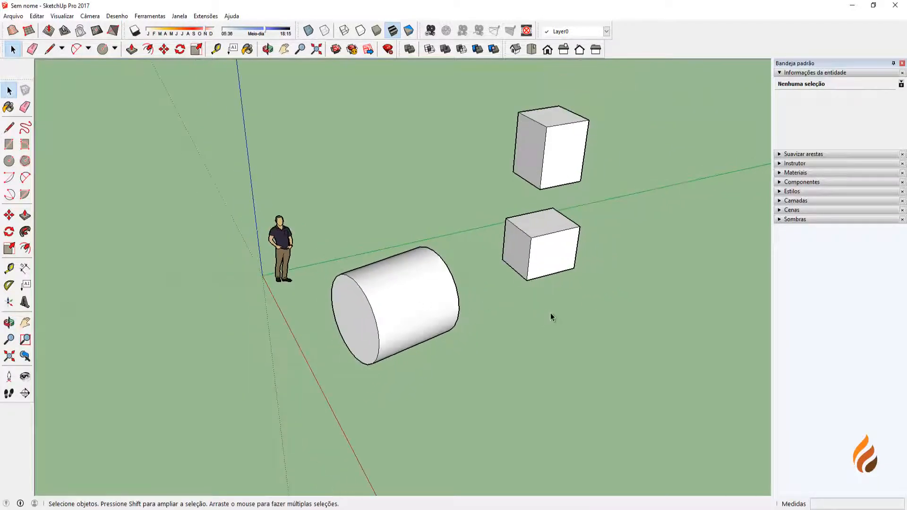
{"action": "scroll", "coordinate": [585, 247], "scroll_direction": "up", "scroll_amount": 2}
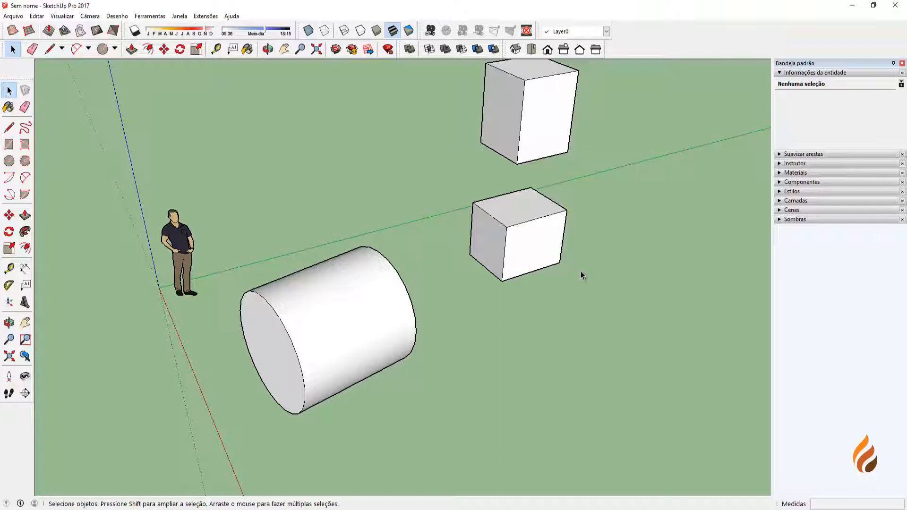
{"action": "middle_click_drag", "start_coordinate": [562, 273], "coordinate": [115, 268]}
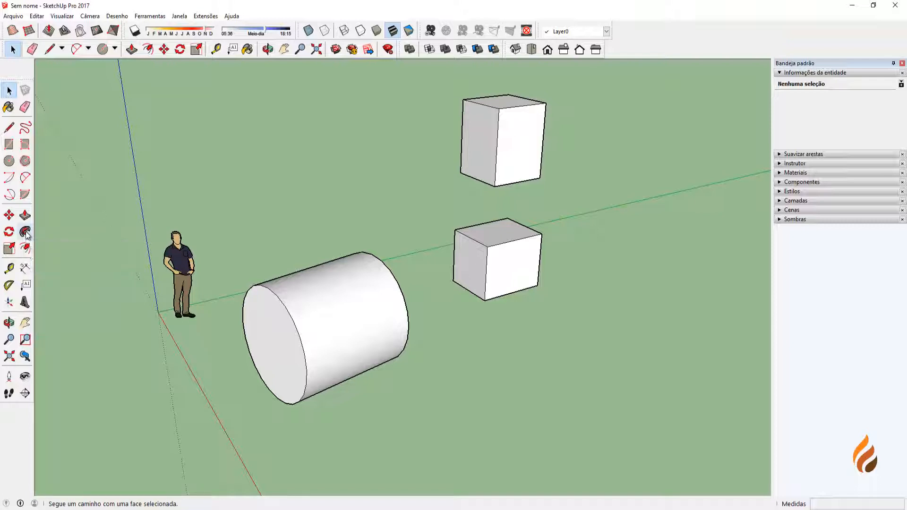
{"action": "scroll", "coordinate": [494, 272], "scroll_direction": "up", "scroll_amount": 3}
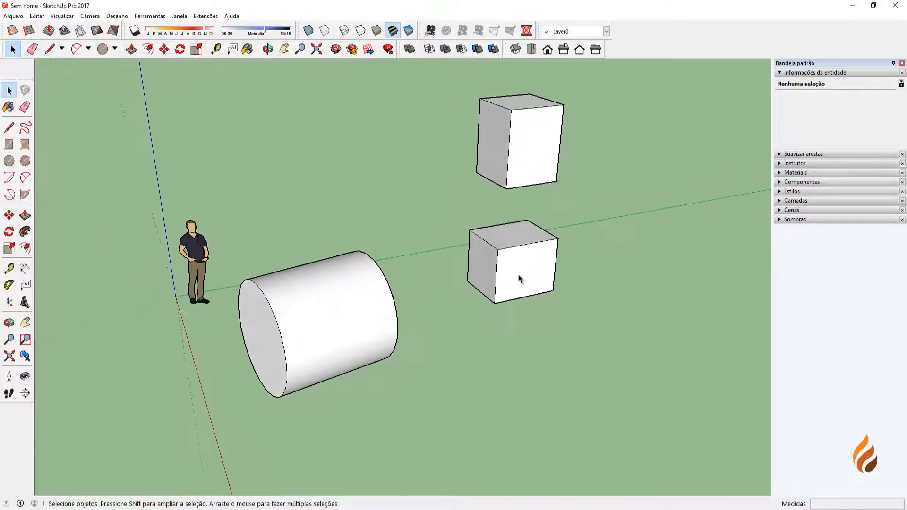
{"action": "middle_click_drag", "start_coordinate": [533, 261], "coordinate": [512, 247]}
{"action": "scroll", "coordinate": [506, 259], "scroll_direction": "up", "scroll_amount": 2}
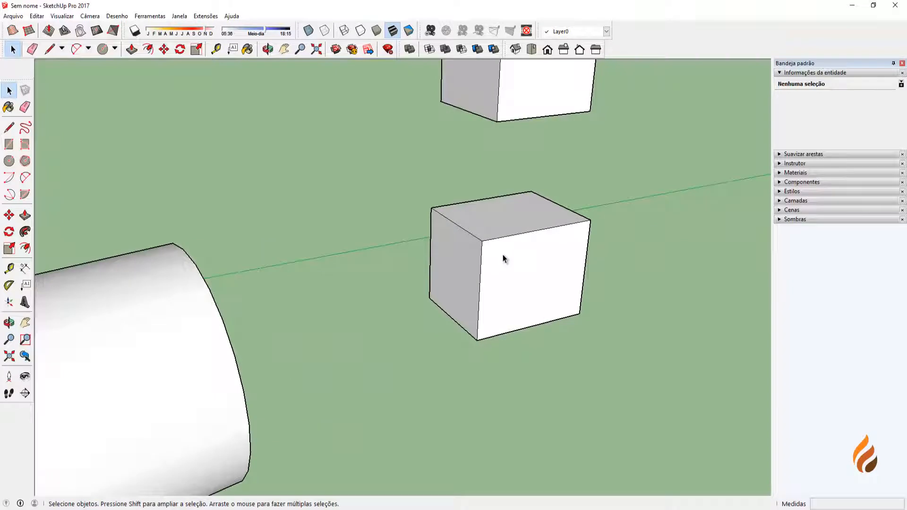
{"action": "scroll", "coordinate": [473, 255], "scroll_direction": "down", "scroll_amount": 3}
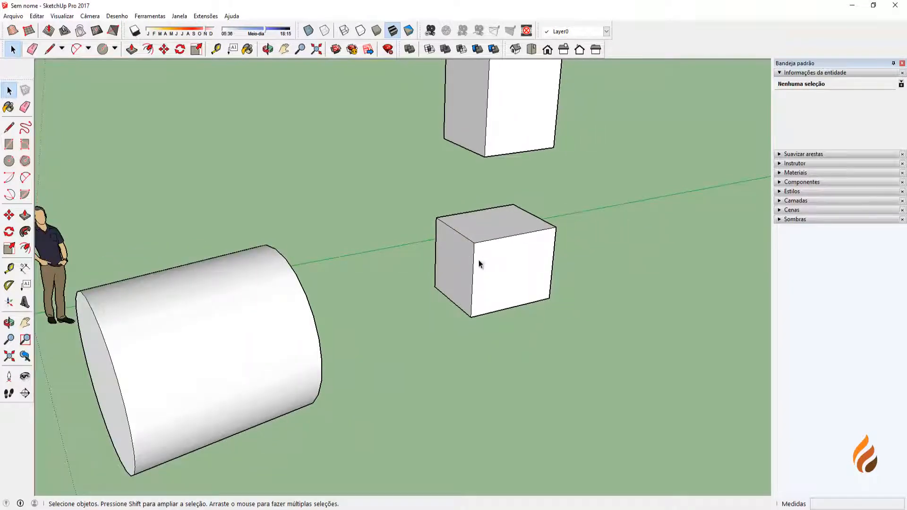
{"action": "scroll", "coordinate": [479, 263], "scroll_direction": "down", "scroll_amount": 2}
{"action": "middle_click_drag", "start_coordinate": [395, 300], "coordinate": [440, 307]}
{"action": "scroll", "coordinate": [440, 307], "scroll_direction": "up", "scroll_amount": 3}
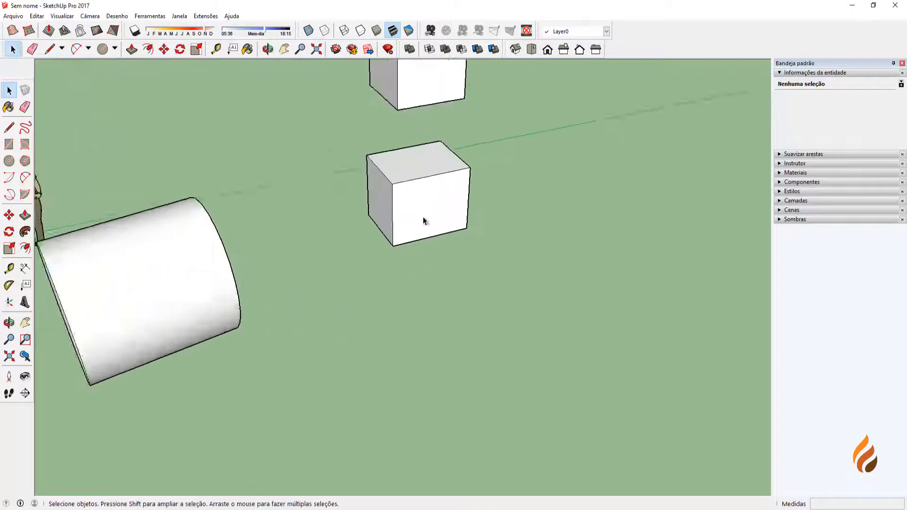
- Select the whole lower box with all its connected faces and edges
{"action": "middle_click_drag", "start_coordinate": [424, 220], "coordinate": [241, 278]}
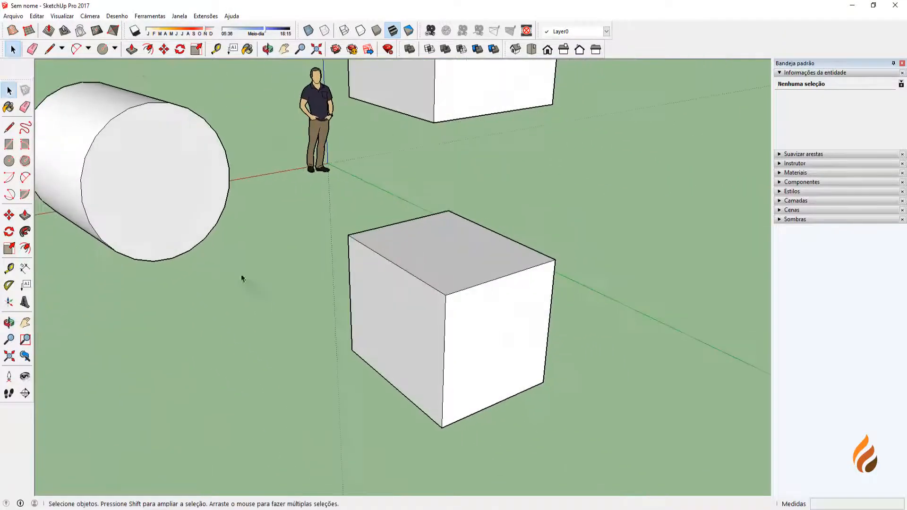
{"action": "scroll", "coordinate": [433, 312], "scroll_direction": "up", "scroll_amount": 3}
{"action": "scroll", "coordinate": [402, 300], "scroll_direction": "down", "scroll_amount": 2}
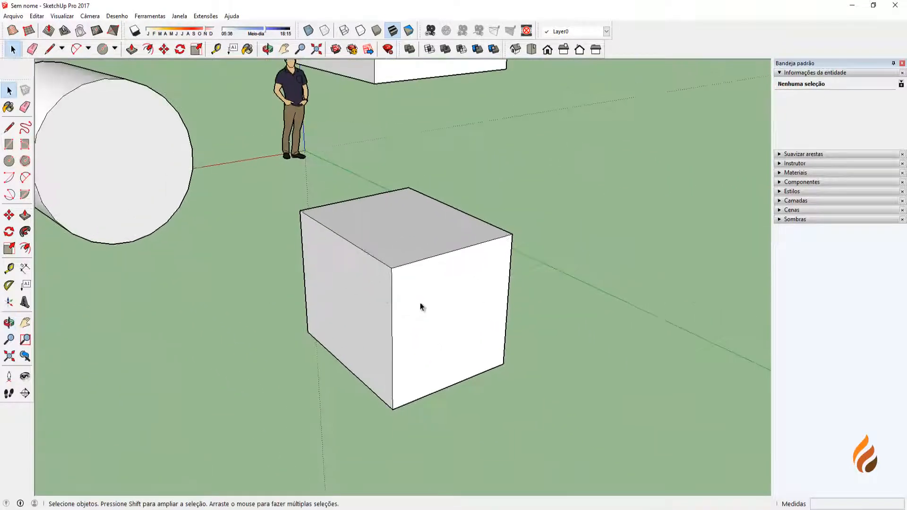
{"action": "left_click", "coordinate": [417, 303]}
{"action": "triple_click", "coordinate": [419, 304]}
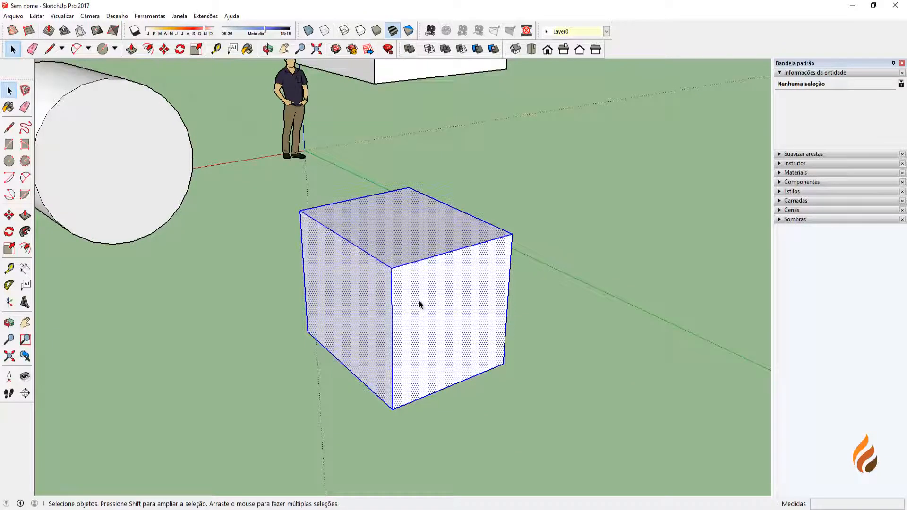
- Select only the lower box's front face and try to shift it with the Move tool
{"action": "left_click", "coordinate": [415, 303]}
{"action": "key", "text": "m"}
{"action": "left_click", "coordinate": [413, 304]}
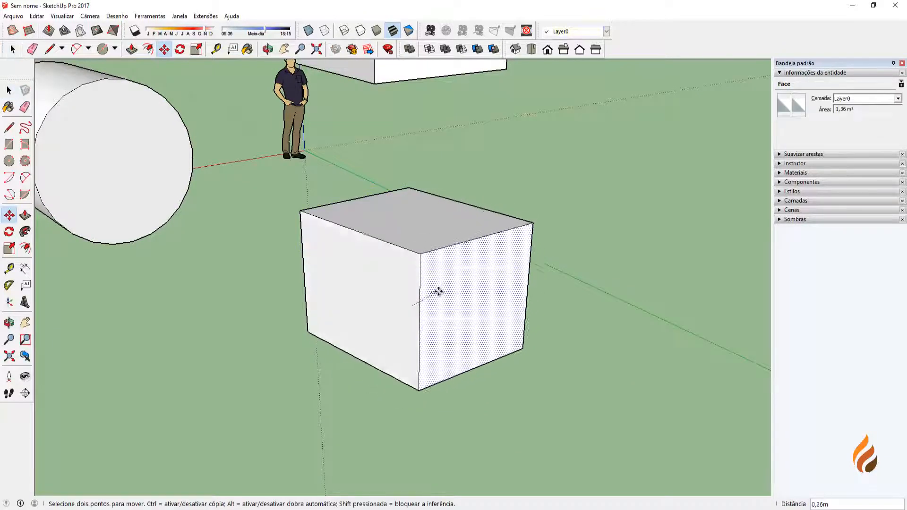
{"action": "key", "text": "Escape"}
{"action": "key", "text": "space"}
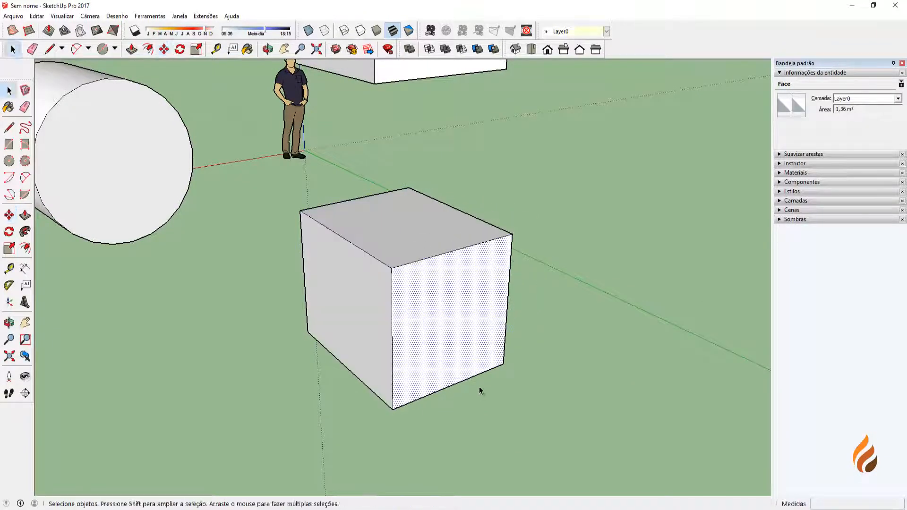
- Move the entire lower box with all its connected geometry about 6.1 m along the red axis, and deselect it
{"action": "triple_click", "coordinate": [451, 331]}
{"action": "key", "text": "m"}
{"action": "left_click", "coordinate": [429, 310]}
{"action": "scroll", "coordinate": [533, 261], "scroll_direction": "down", "scroll_amount": 3}
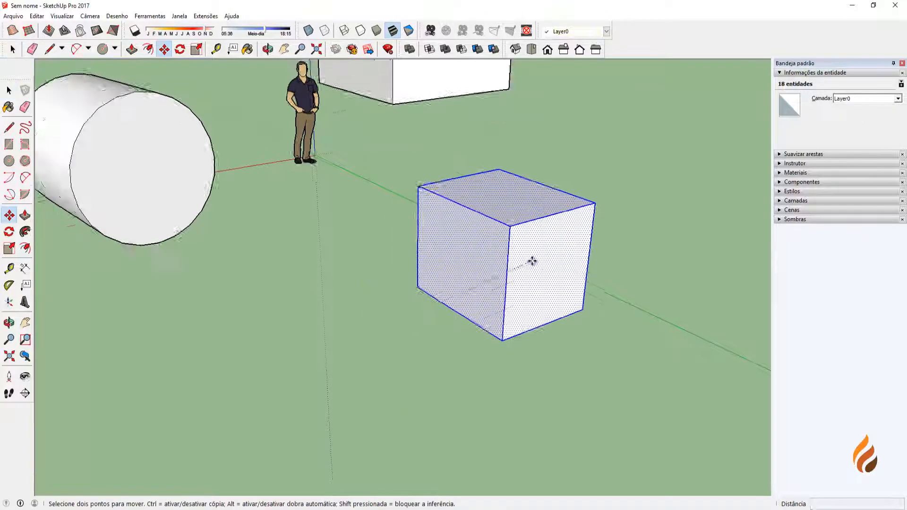
{"action": "middle_click_drag", "start_coordinate": [532, 261], "coordinate": [340, 346]}
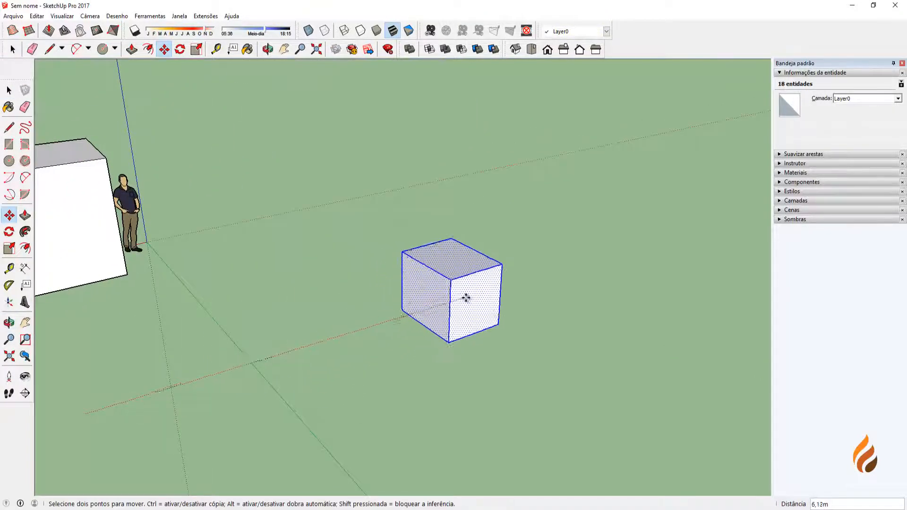
{"action": "left_click", "coordinate": [475, 290]}
{"action": "key", "text": "space"}
{"action": "middle_click_drag", "start_coordinate": [542, 328], "coordinate": [364, 285]}
{"action": "scroll", "coordinate": [480, 292], "scroll_direction": "up", "scroll_amount": 2}
{"action": "scroll", "coordinate": [477, 291], "scroll_direction": "up", "scroll_amount": 1}
{"action": "scroll", "coordinate": [348, 315], "scroll_direction": "up", "scroll_amount": 2}
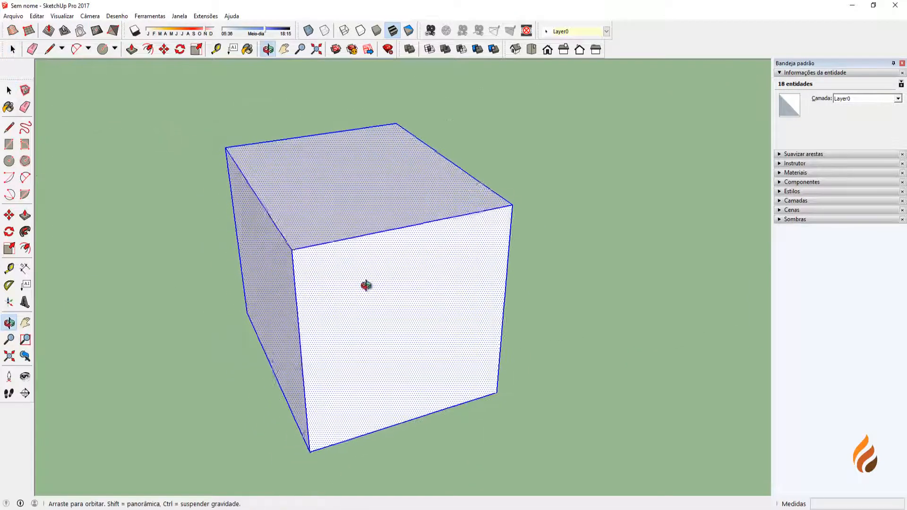
{"action": "left_click", "coordinate": [561, 302]}
- Select the moved box's edge between its top and shaded side face, and clear the selection again
{"action": "middle_click_drag", "start_coordinate": [560, 302], "coordinate": [401, 230]}
{"action": "scroll", "coordinate": [377, 231], "scroll_direction": "up", "scroll_amount": 1}
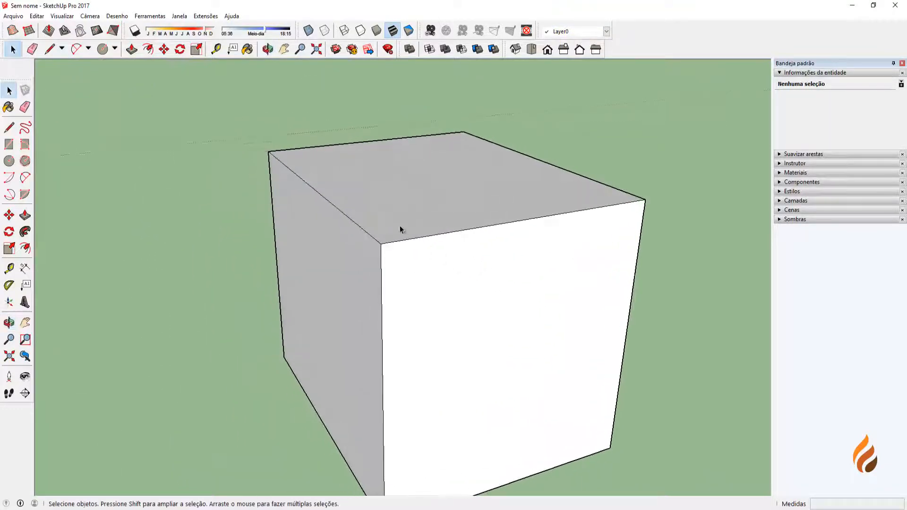
{"action": "left_click", "coordinate": [367, 234]}
{"action": "scroll", "coordinate": [370, 239], "scroll_direction": "up", "scroll_amount": 2}
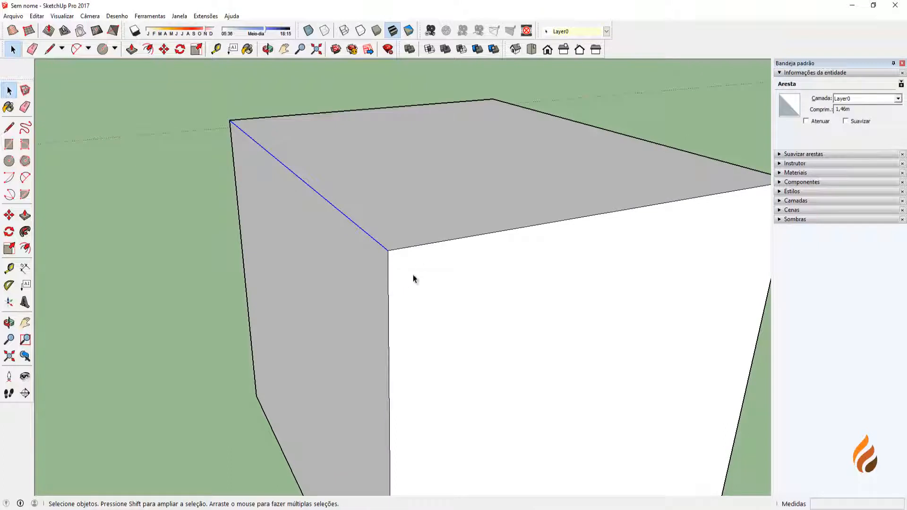
{"action": "middle_click_drag", "start_coordinate": [413, 286], "coordinate": [423, 278]}
{"action": "scroll", "coordinate": [458, 244], "scroll_direction": "up", "scroll_amount": 1}
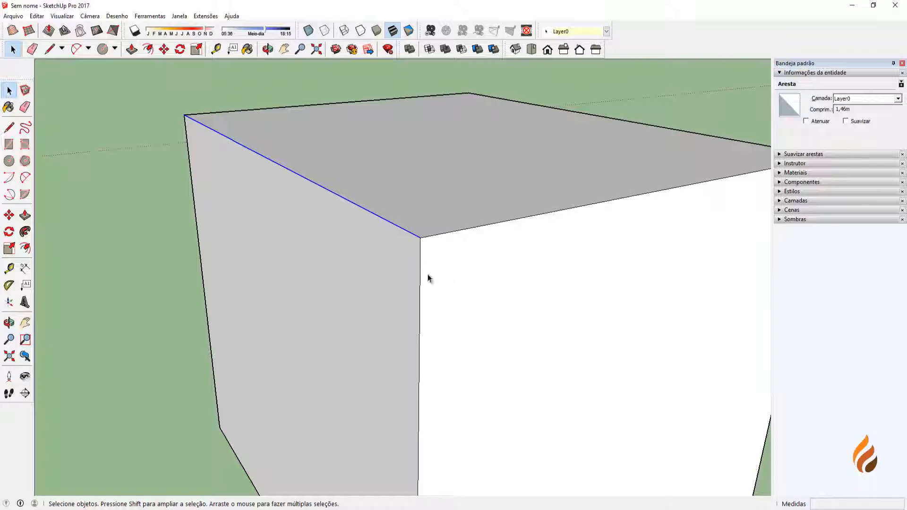
{"action": "middle_click_drag", "start_coordinate": [429, 278], "coordinate": [462, 261]}
{"action": "left_click", "coordinate": [321, 89]}
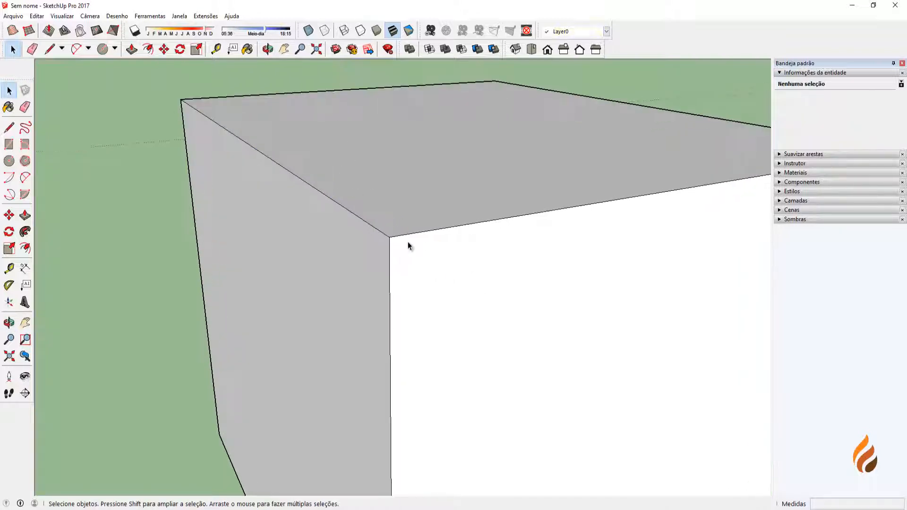
- Draw a diagonal line about 0.12 m long across the white front face's upper corner, from the vertical edge to the top edge
{"action": "middle_click_drag", "start_coordinate": [407, 245], "coordinate": [387, 297]}
{"action": "key", "text": "l"}
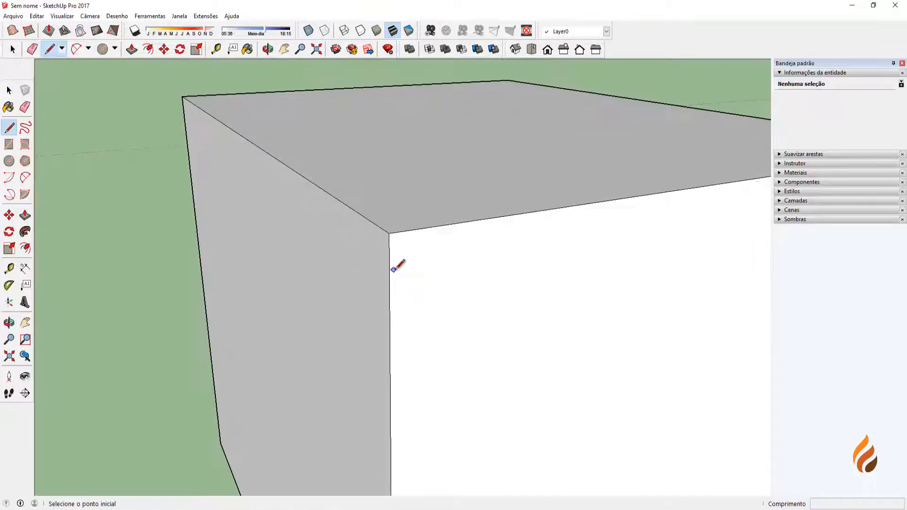
{"action": "left_click", "coordinate": [389, 303]}
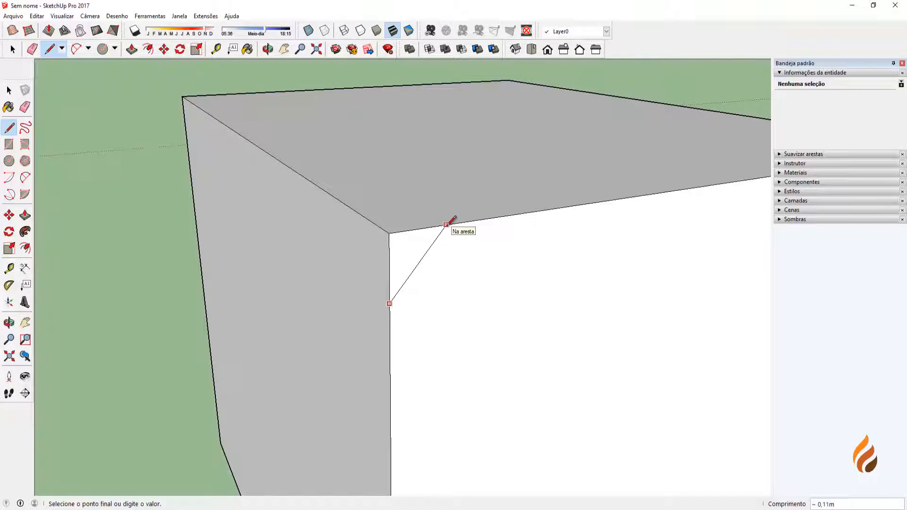
{"action": "scroll", "coordinate": [443, 225], "scroll_direction": "up", "scroll_amount": 1}
{"action": "middle_click_drag", "start_coordinate": [443, 225], "coordinate": [421, 219]}
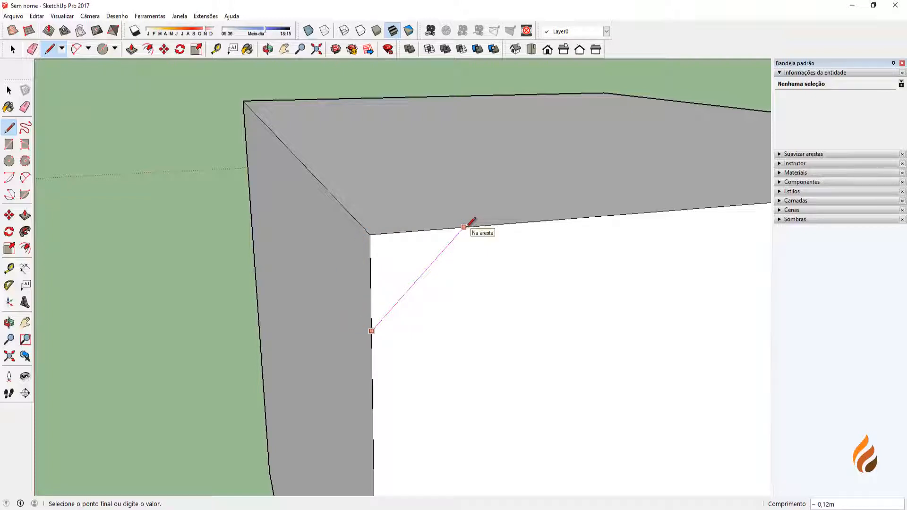
{"action": "left_click", "coordinate": [464, 227]}
{"action": "key", "text": "space"}
{"action": "scroll", "coordinate": [435, 259], "scroll_direction": "up", "scroll_amount": 1}
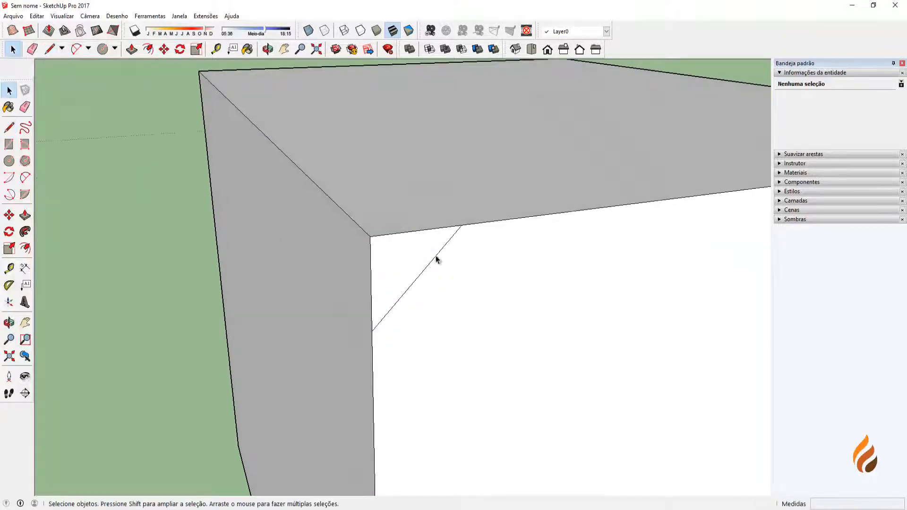
- Push the front face's corner triangle 1.46 m through the box to cut off the edge, and undo the cut
{"action": "scroll", "coordinate": [456, 281], "scroll_direction": "down", "scroll_amount": 3}
{"action": "scroll", "coordinate": [453, 273], "scroll_direction": "up", "scroll_amount": 2}
{"action": "middle_click_drag", "start_coordinate": [420, 256], "coordinate": [441, 279]}
{"action": "scroll", "coordinate": [442, 281], "scroll_direction": "down", "scroll_amount": 1}
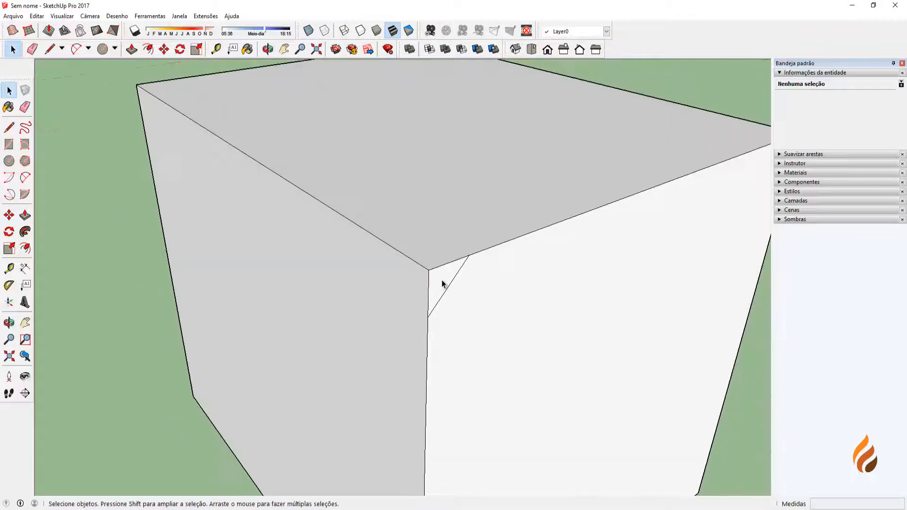
{"action": "scroll", "coordinate": [386, 255], "scroll_direction": "down", "scroll_amount": 1}
{"action": "middle_click_drag", "start_coordinate": [388, 263], "coordinate": [393, 273], "text": "shift"}
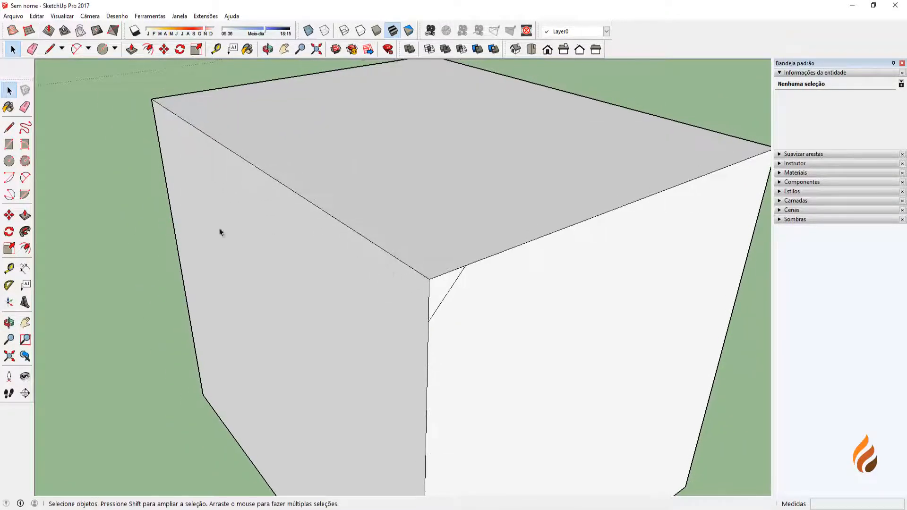
{"action": "middle_click_drag", "start_coordinate": [257, 316], "coordinate": [204, 299]}
{"action": "key", "text": "p"}
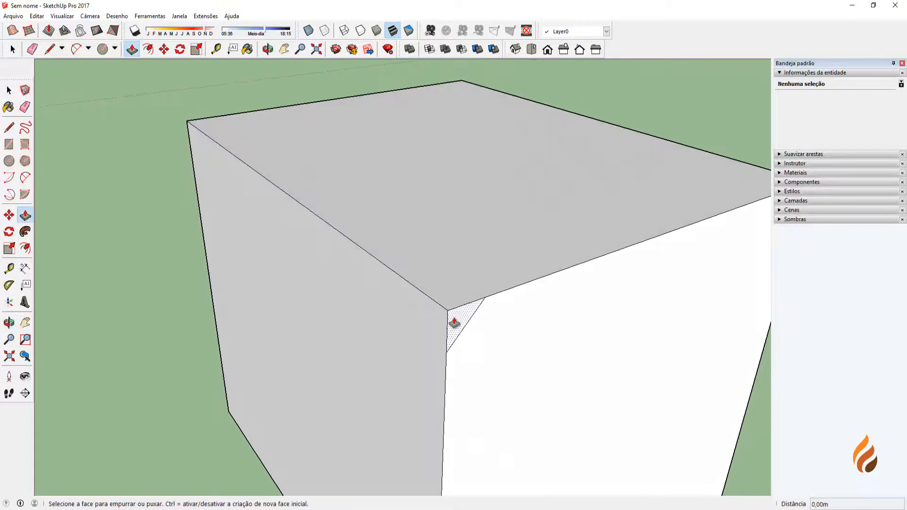
{"action": "left_click_drag", "start_coordinate": [456, 320], "coordinate": [249, 233]}
{"action": "middle_click_drag", "start_coordinate": [249, 234], "coordinate": [261, 262]}
{"action": "middle_click_drag", "start_coordinate": [208, 219], "coordinate": [265, 222]}
{"action": "scroll", "coordinate": [190, 195], "scroll_direction": "up", "scroll_amount": 2}
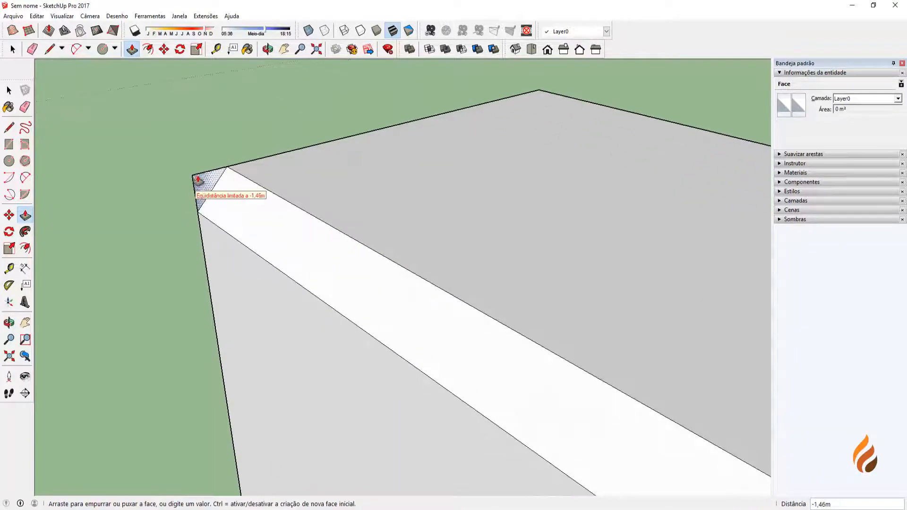
{"action": "scroll", "coordinate": [198, 180], "scroll_direction": "up", "scroll_amount": 1}
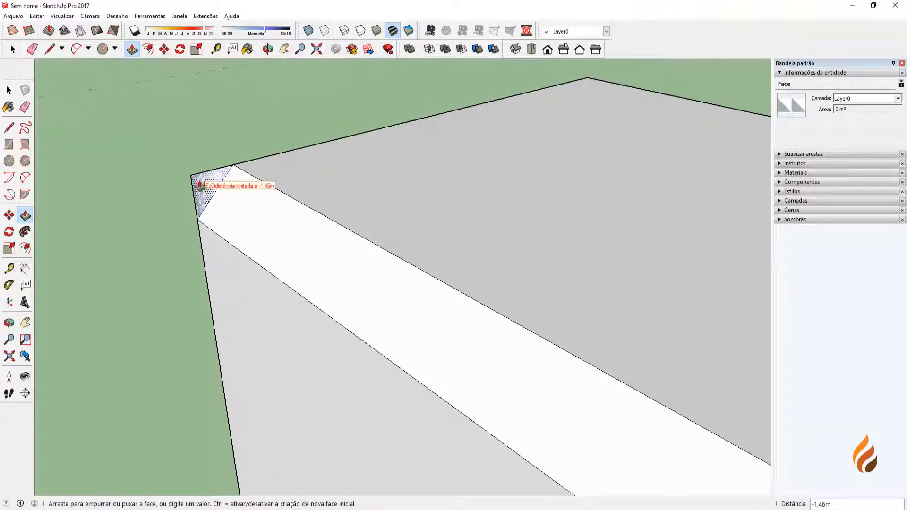
{"action": "left_click", "coordinate": [199, 180]}
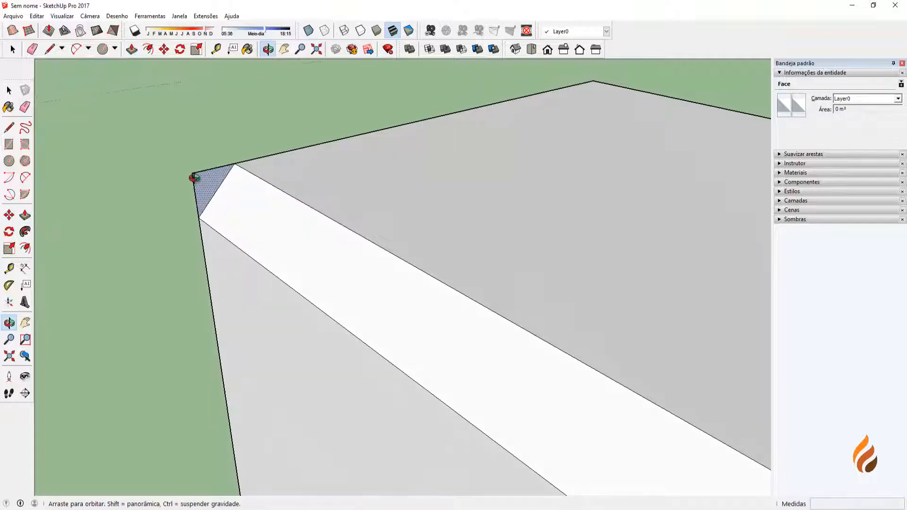
{"action": "scroll", "coordinate": [199, 186], "scroll_direction": "down", "scroll_amount": 4}
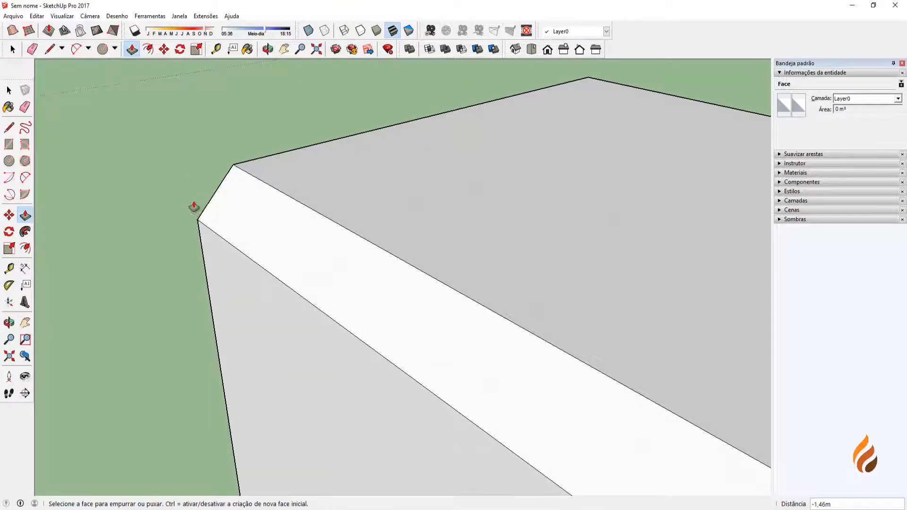
{"action": "middle_click_drag", "start_coordinate": [225, 235], "coordinate": [215, 194]}
{"action": "key", "text": "ctrl+z"}
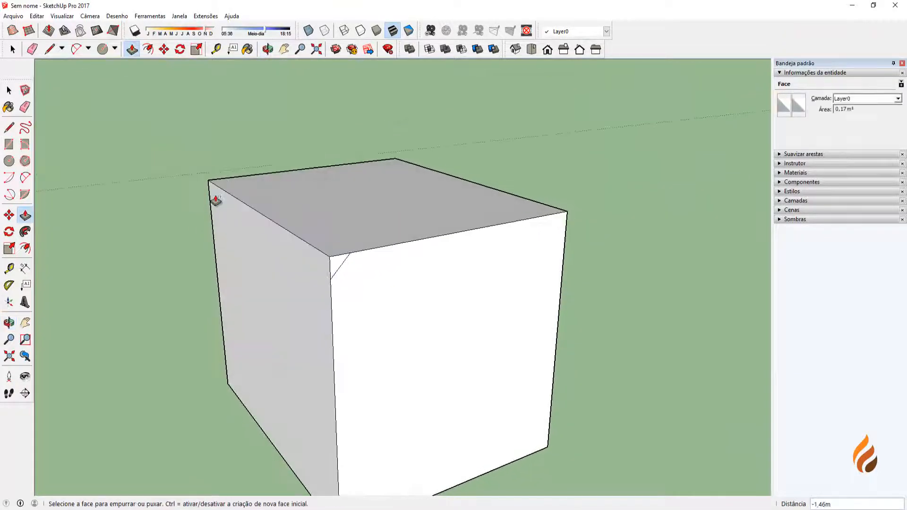
{"action": "key", "text": "space"}
- Chamfer the box's long top edge by sweeping the corner triangle along it with Follow Me
{"action": "scroll", "coordinate": [309, 244], "scroll_direction": "up", "scroll_amount": 2}
{"action": "scroll", "coordinate": [320, 255], "scroll_direction": "up", "scroll_amount": 2}
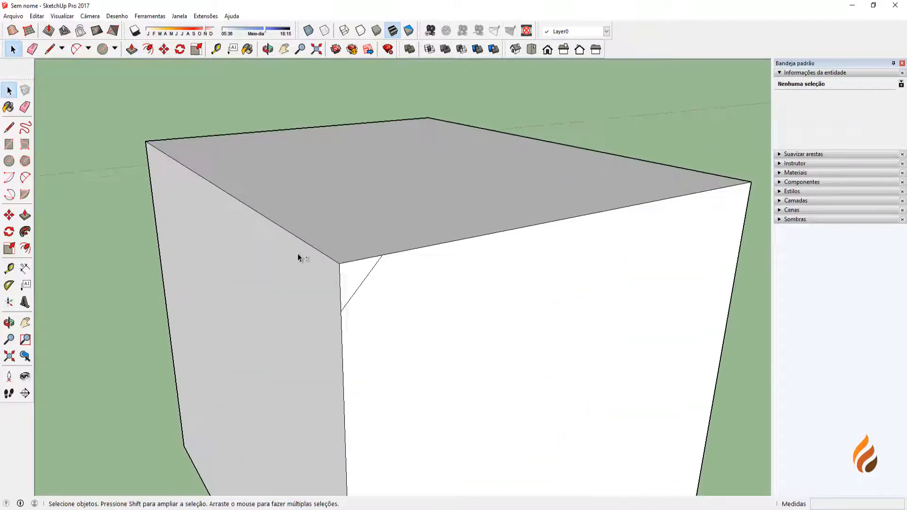
{"action": "middle_click_drag", "start_coordinate": [299, 255], "coordinate": [318, 293]}
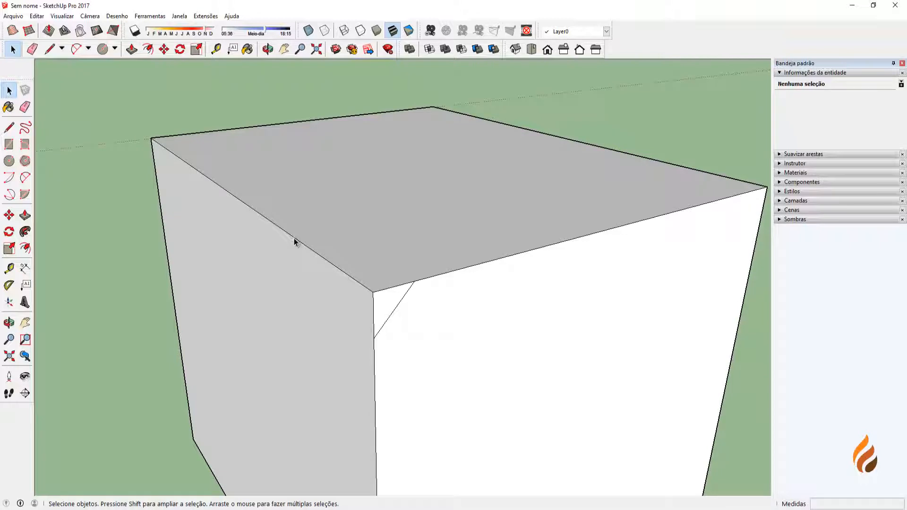
{"action": "left_click", "coordinate": [278, 226]}
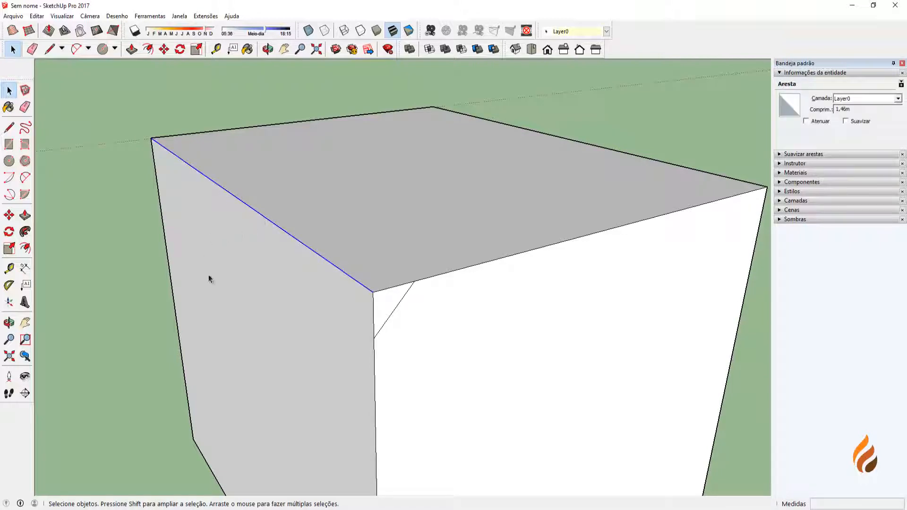
{"action": "left_click", "coordinate": [25, 232]}
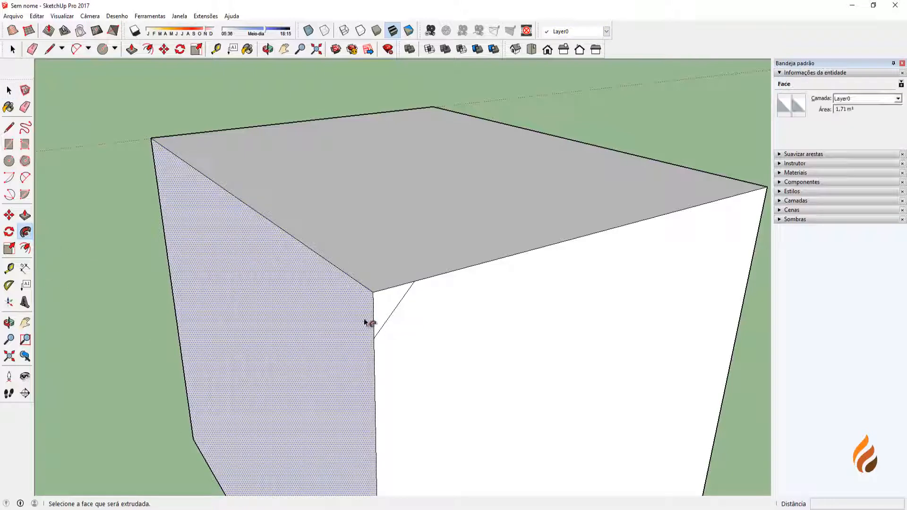
{"action": "left_click", "coordinate": [378, 308]}
{"action": "middle_click_drag", "start_coordinate": [369, 341], "coordinate": [245, 231]}
{"action": "key", "text": "space"}
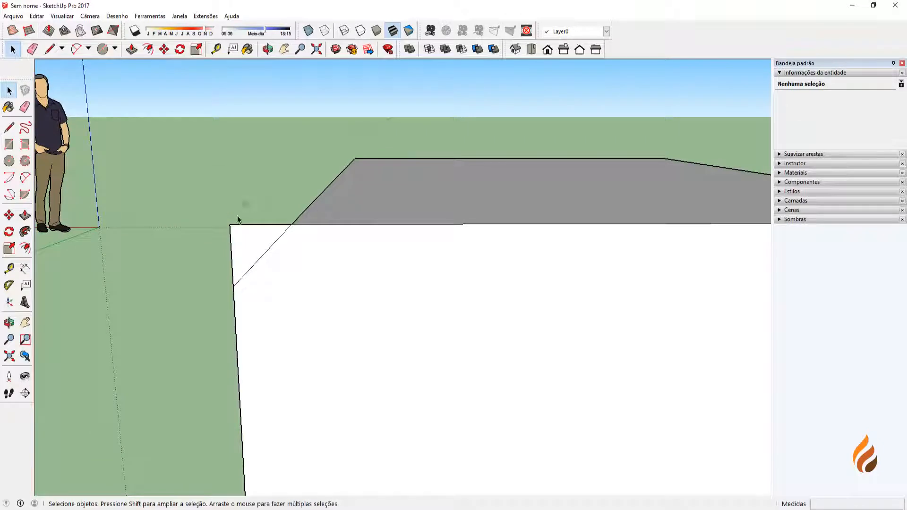
- Select the leftover corner geometry beside the chamfer and delete it
{"action": "left_click_drag", "start_coordinate": [238, 219], "coordinate": [221, 237]}
{"action": "middle_click_drag", "start_coordinate": [237, 222], "coordinate": [276, 239]}
{"action": "key", "text": "Delete"}
- Draw a 2-point arc with a bulge of about 0.02 m across the front face's opposite upper corner, tangent to the edge
{"action": "scroll", "coordinate": [472, 257], "scroll_direction": "up", "scroll_amount": 2}
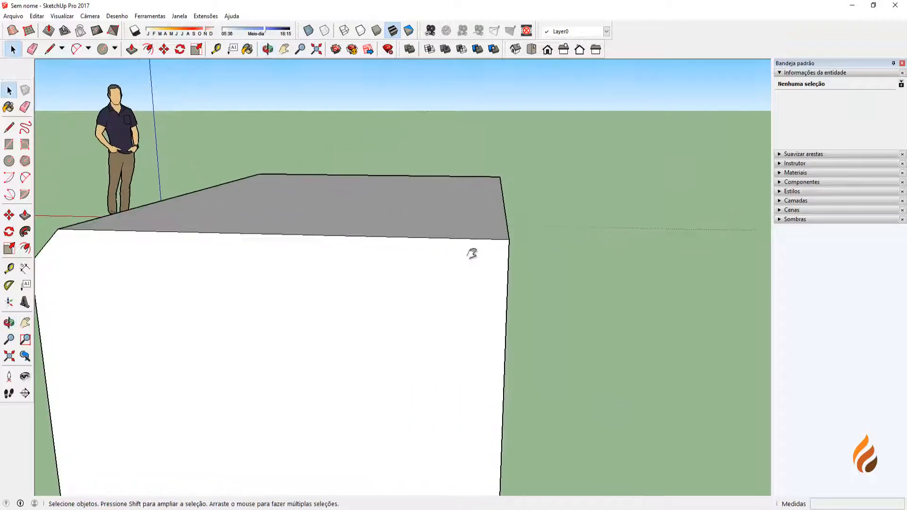
{"action": "middle_click_drag", "start_coordinate": [472, 253], "coordinate": [439, 275]}
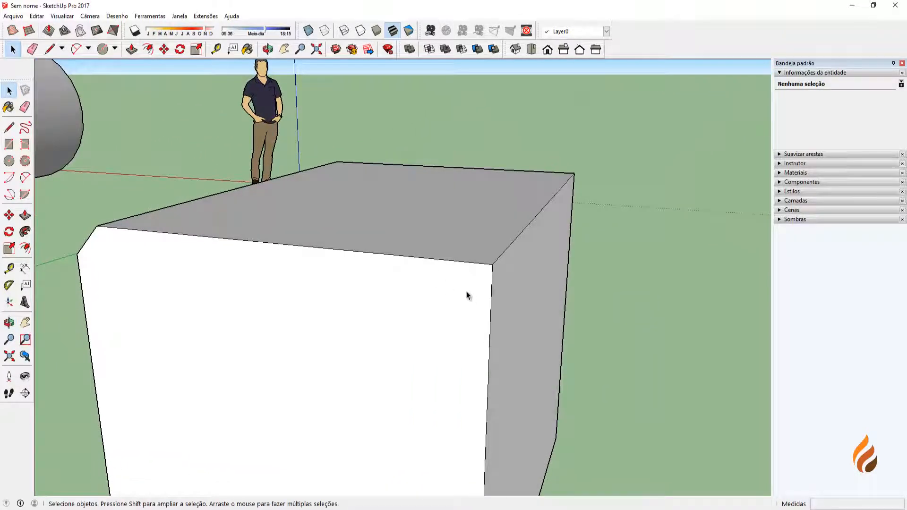
{"action": "scroll", "coordinate": [486, 255], "scroll_direction": "up", "scroll_amount": 2}
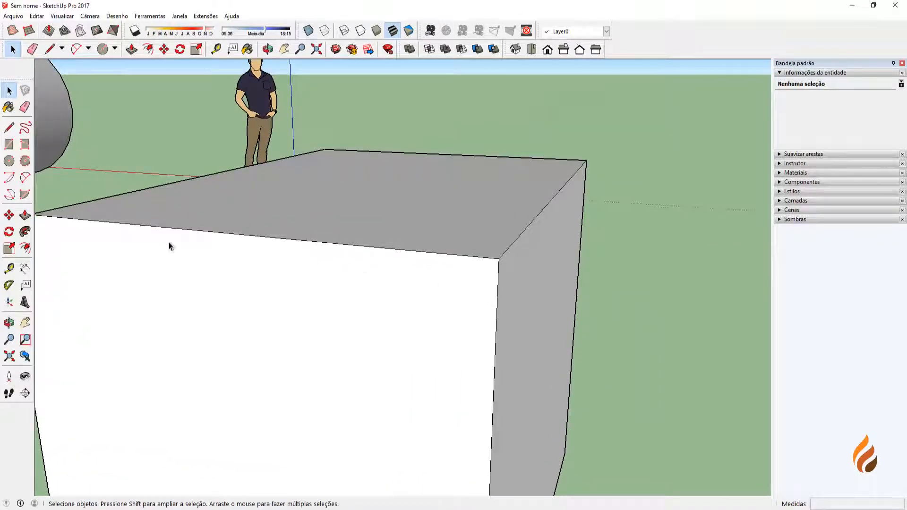
{"action": "left_click", "coordinate": [25, 178]}
{"action": "middle_click_drag", "start_coordinate": [403, 294], "coordinate": [373, 278]}
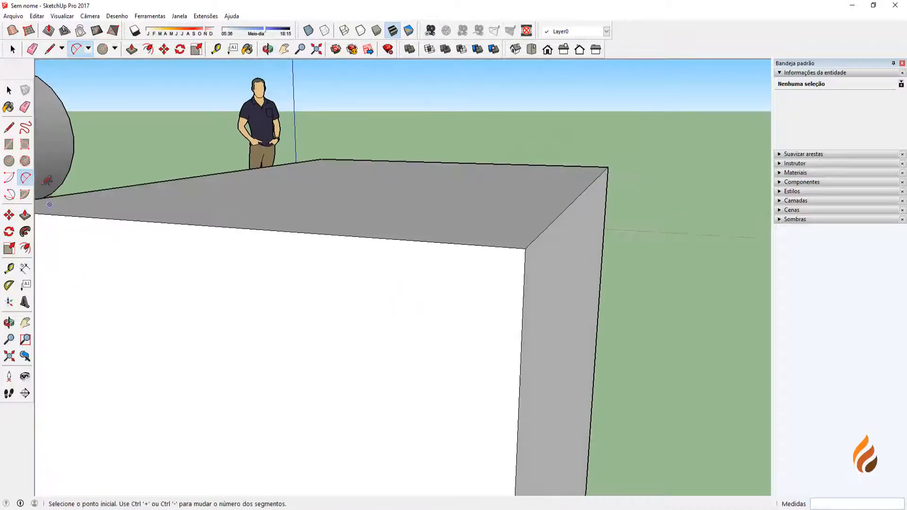
{"action": "left_click", "coordinate": [444, 242]}
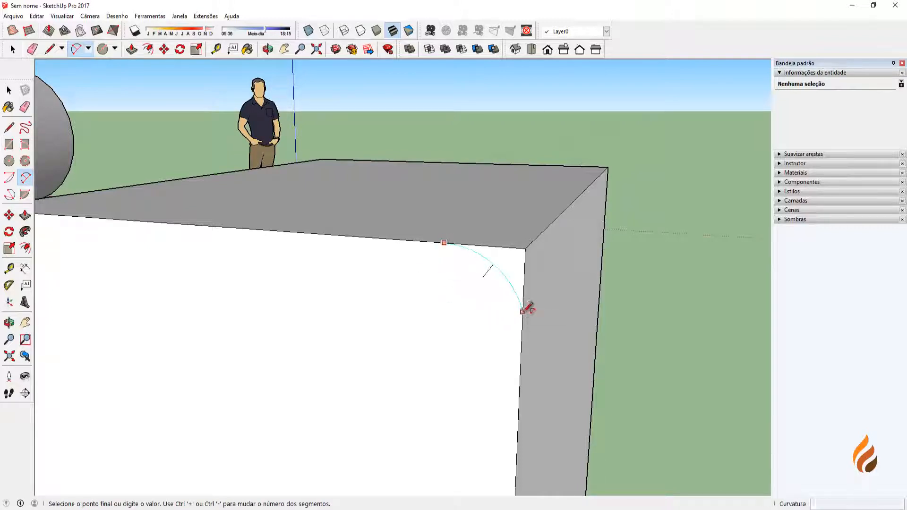
{"action": "left_click", "coordinate": [522, 312]}
{"action": "scroll", "coordinate": [523, 312], "scroll_direction": "up", "scroll_amount": 2}
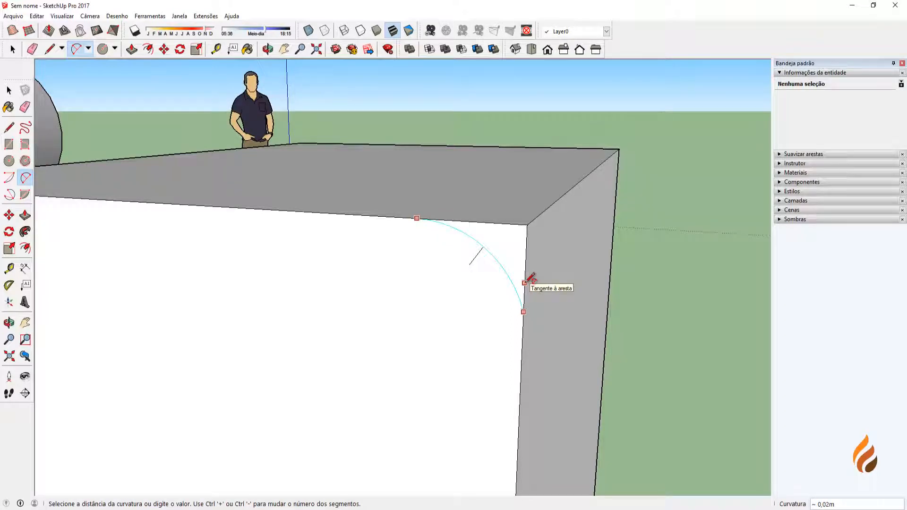
{"action": "left_click", "coordinate": [529, 280]}
- Round the box's other long top edge by sweeping the corner profile outside the arc along it with Follow Me
{"action": "middle_click_drag", "start_coordinate": [532, 278], "coordinate": [445, 308]}
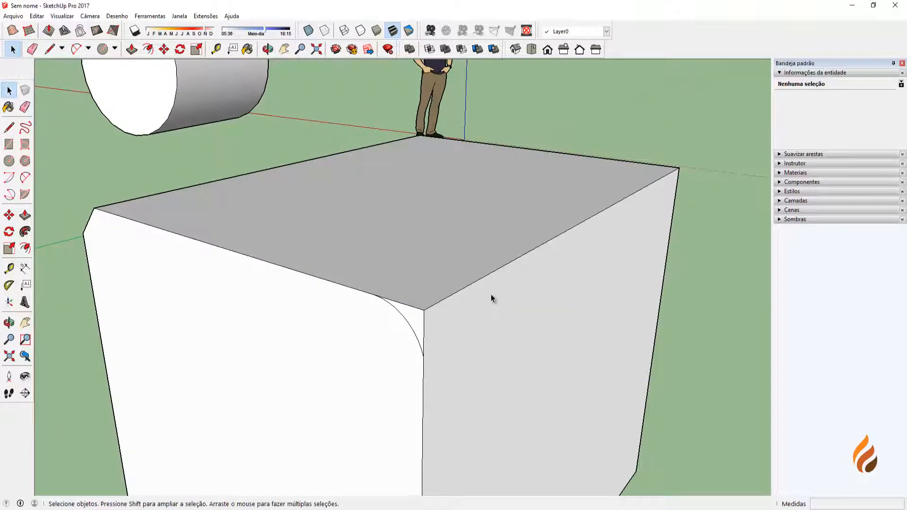
{"action": "left_click", "coordinate": [489, 274]}
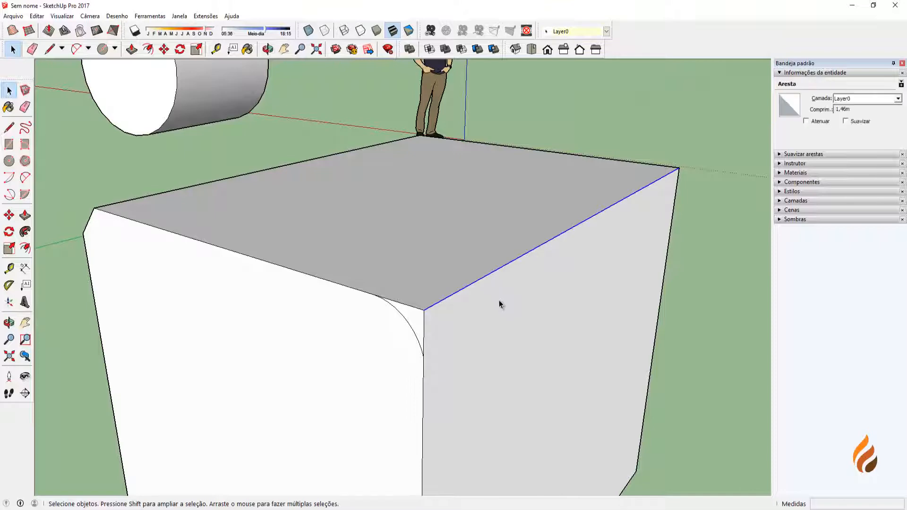
{"action": "left_click", "coordinate": [25, 231]}
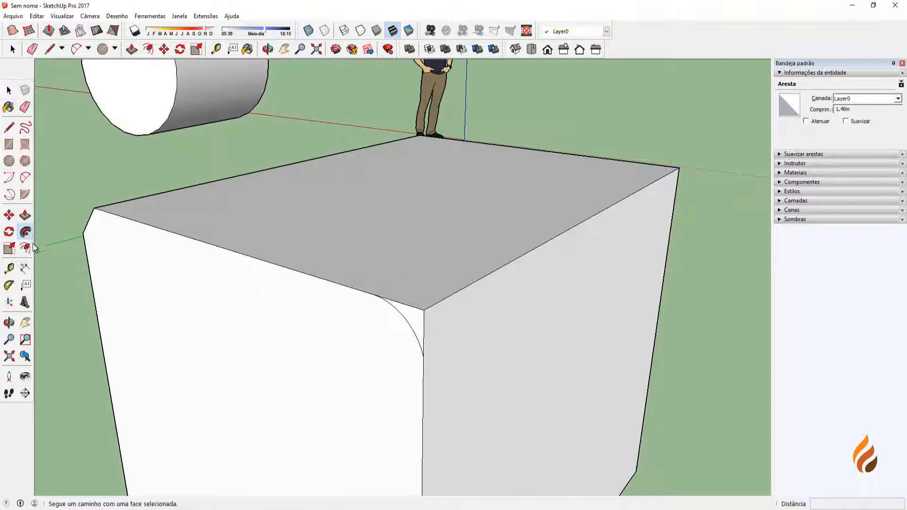
{"action": "left_click_drag", "start_coordinate": [348, 428], "coordinate": [415, 330]}
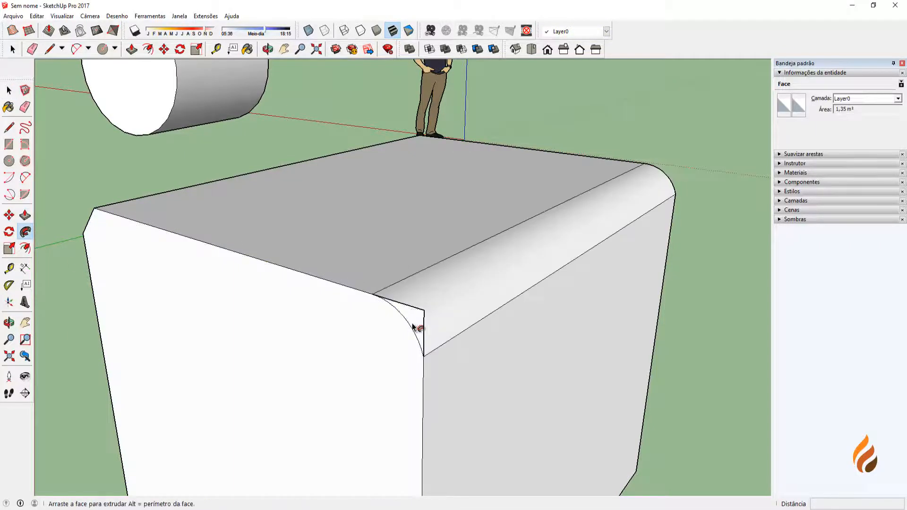
{"action": "middle_click_drag", "start_coordinate": [551, 368], "coordinate": [215, 327]}
{"action": "key", "text": "space"}
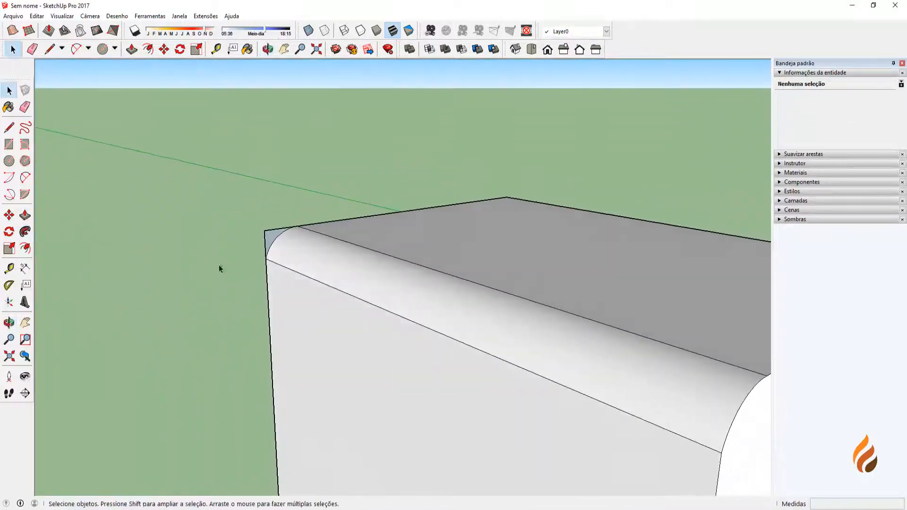
- Delete the leftover corner face and its outer edges beside the rounded top edge of the box
{"action": "scroll", "coordinate": [282, 230], "scroll_direction": "up", "scroll_amount": 3}
{"action": "left_click_drag", "start_coordinate": [254, 244], "coordinate": [250, 245]}
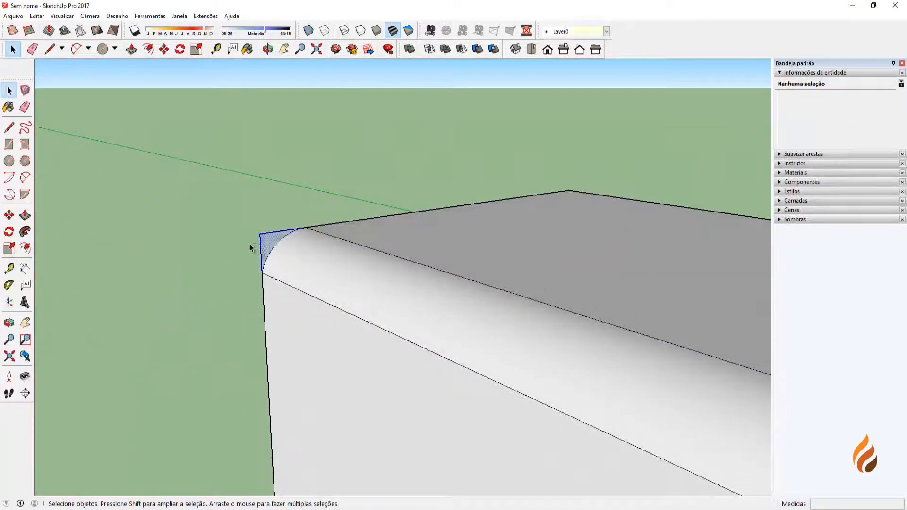
{"action": "key", "text": "Delete"}
- Draw a rectangle of about 4.39 m² on the ground in the empty area beside the rounded box
{"action": "scroll", "coordinate": [269, 264], "scroll_direction": "down", "scroll_amount": 2}
{"action": "middle_click_drag", "start_coordinate": [275, 265], "coordinate": [255, 365]}
{"action": "scroll", "coordinate": [476, 318], "scroll_direction": "down", "scroll_amount": 2}
{"action": "scroll", "coordinate": [427, 297], "scroll_direction": "down", "scroll_amount": 3}
{"action": "scroll", "coordinate": [431, 323], "scroll_direction": "down", "scroll_amount": 2}
{"action": "scroll", "coordinate": [255, 365], "scroll_direction": "up", "scroll_amount": 3}
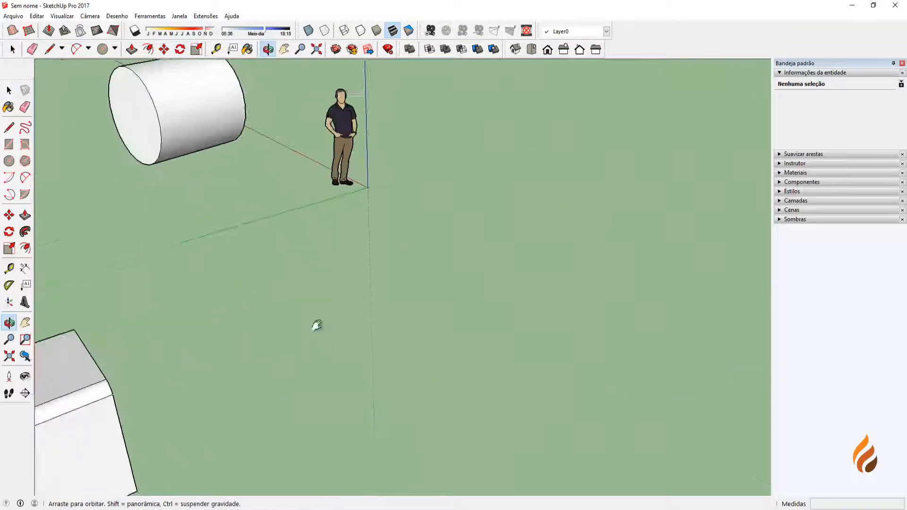
{"action": "key", "text": "r"}
{"action": "left_click", "coordinate": [278, 345]}
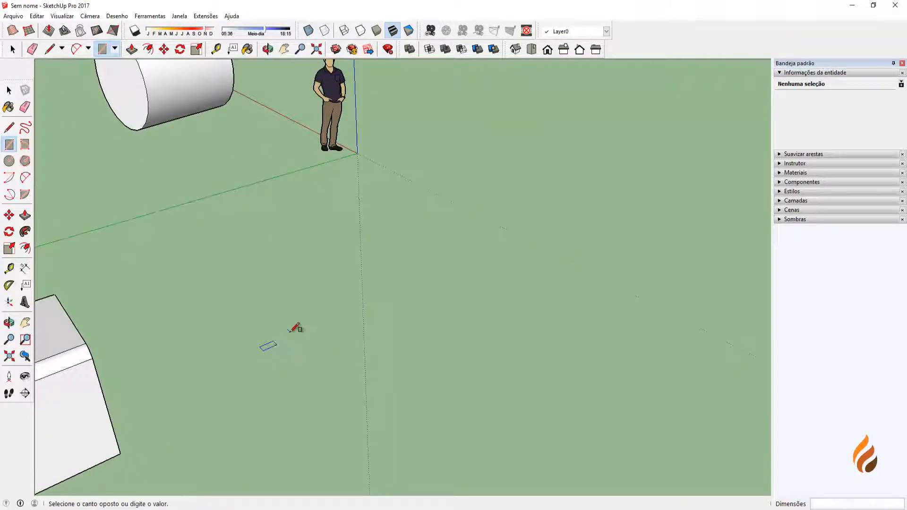
{"action": "left_click", "coordinate": [538, 342]}
{"action": "key", "text": "space"}
- Push/Pull the new rectangle upward into a solid box and clear the selection
{"action": "scroll", "coordinate": [456, 353], "scroll_direction": "up", "scroll_amount": 3}
{"action": "scroll", "coordinate": [458, 362], "scroll_direction": "down", "scroll_amount": 1}
{"action": "left_click", "coordinate": [449, 352]}
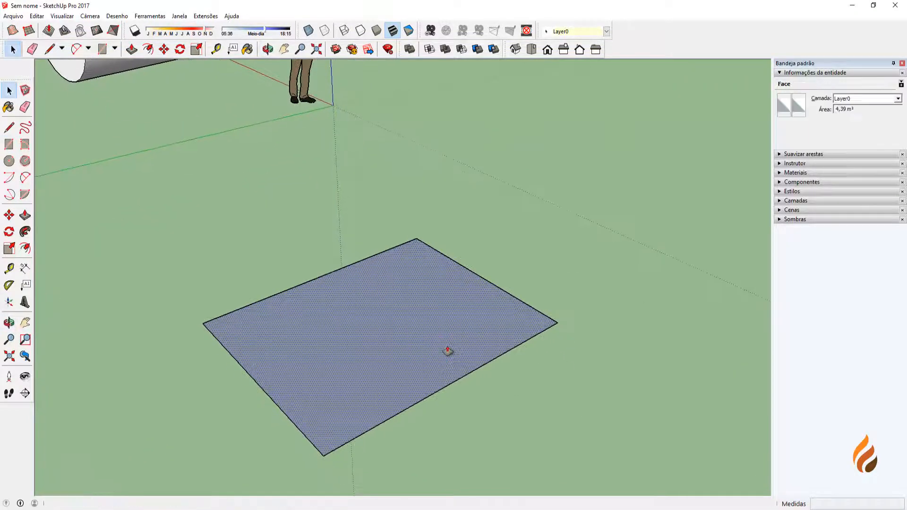
{"action": "key", "text": "p"}
{"action": "left_click", "coordinate": [447, 348]}
{"action": "left_click", "coordinate": [445, 177]}
{"action": "key", "text": "space"}
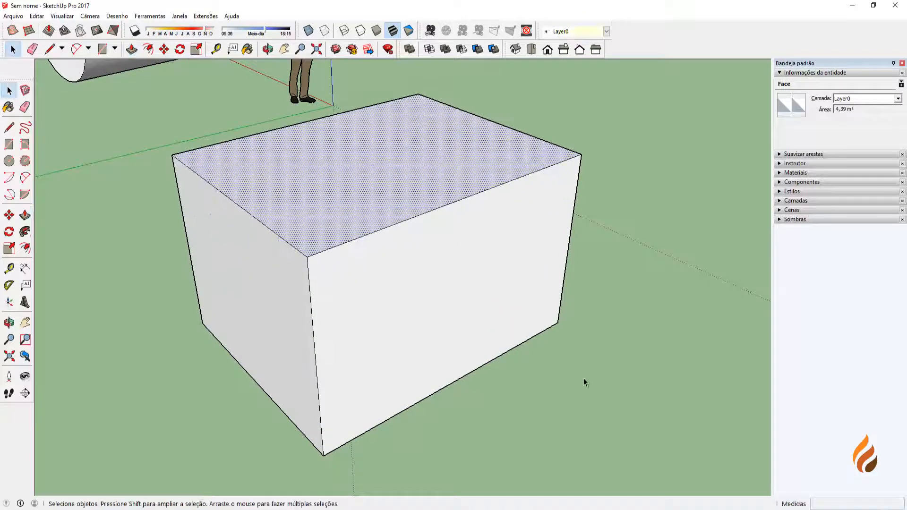
{"action": "left_click", "coordinate": [583, 381]}
- Draw a three-step stair profile with lines across the box's upper corner, from the top edge to the vertical edge, starting about 0.06 m down
{"action": "scroll", "coordinate": [332, 237], "scroll_direction": "up", "scroll_amount": 5}
{"action": "middle_click_drag", "start_coordinate": [357, 261], "coordinate": [387, 253], "text": "shift"}
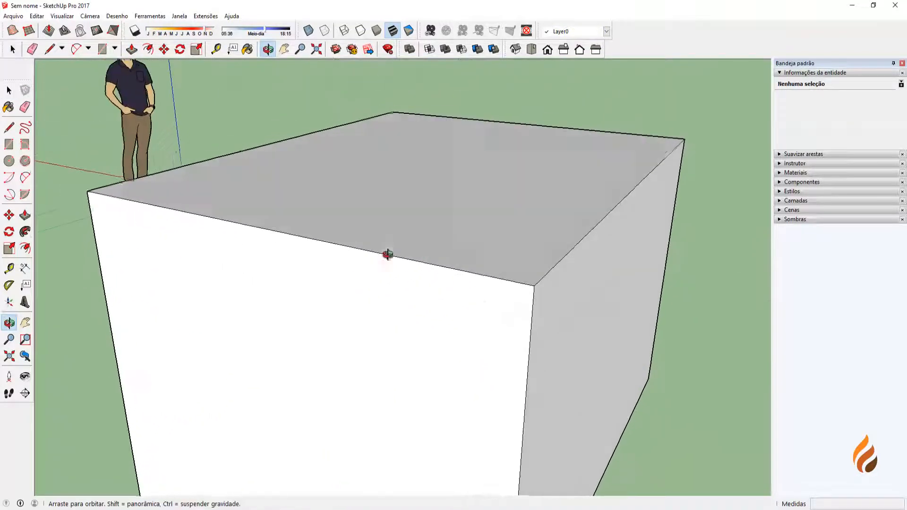
{"action": "middle_click_drag", "start_coordinate": [470, 293], "coordinate": [462, 247]}
{"action": "key", "text": "l"}
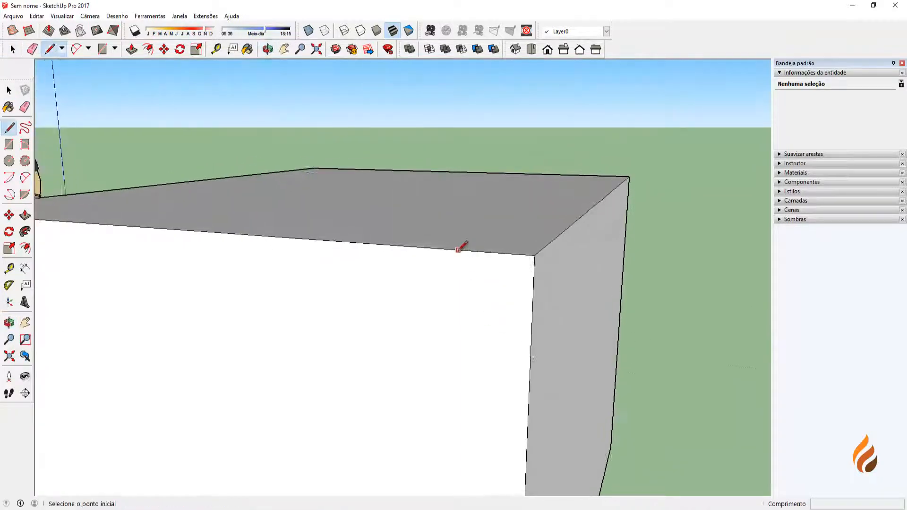
{"action": "left_click", "coordinate": [455, 249]}
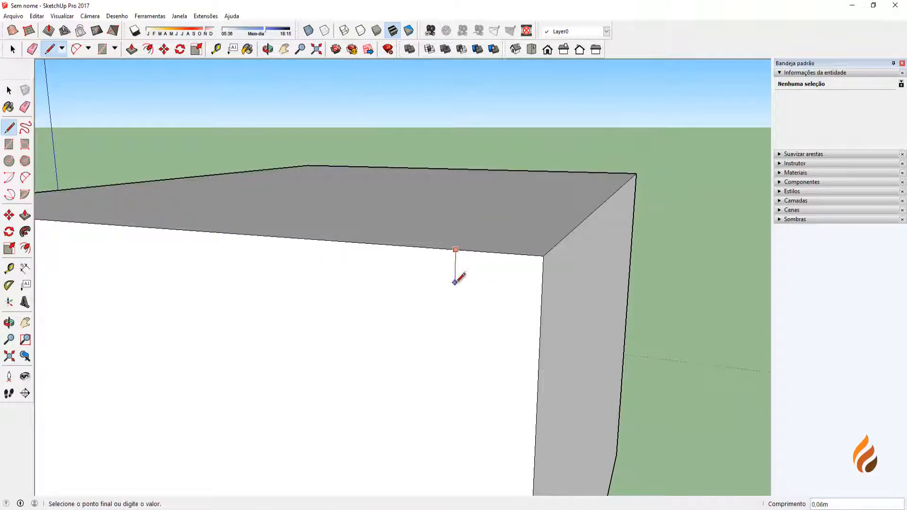
{"action": "left_click", "coordinate": [455, 282]}
{"action": "left_click", "coordinate": [480, 328]}
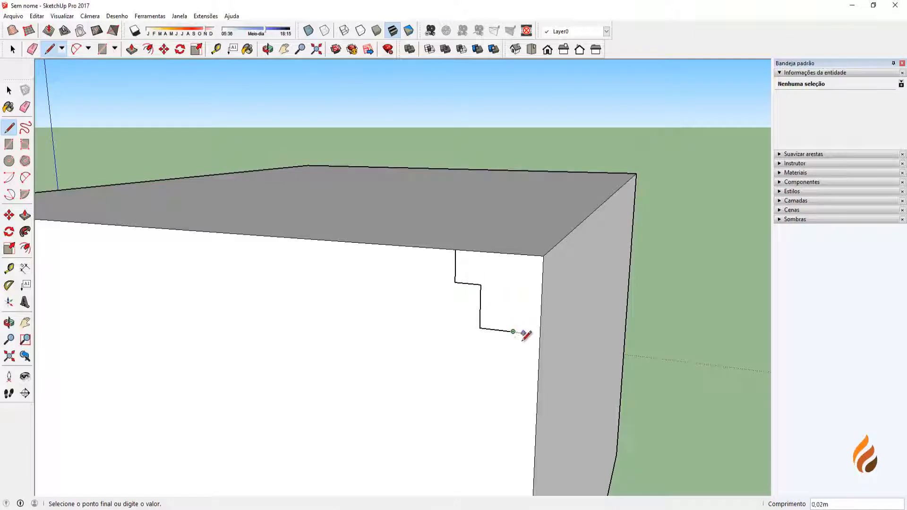
{"action": "left_click", "coordinate": [512, 363]}
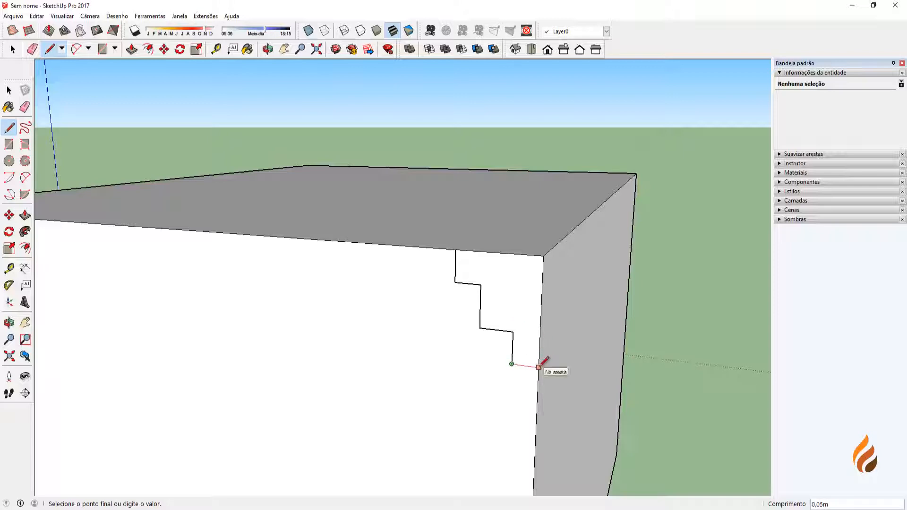
{"action": "left_click", "coordinate": [538, 367]}
{"action": "key", "text": "space"}
- Sweep the stepped profile around the box's individually selected top edges with Follow Me, and undo the sweep
{"action": "left_click", "coordinate": [520, 307]}
{"action": "middle_click_drag", "start_coordinate": [520, 308], "coordinate": [419, 326]}
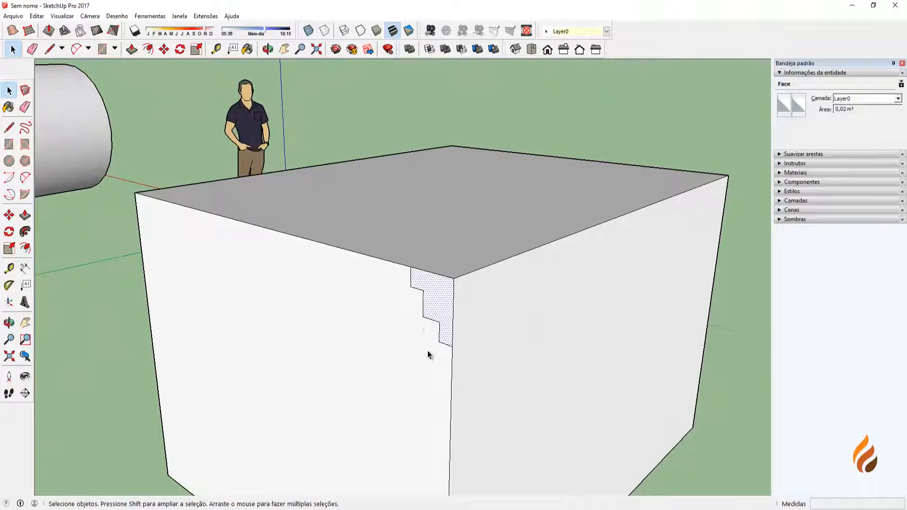
{"action": "middle_click_drag", "start_coordinate": [409, 296], "coordinate": [495, 298]}
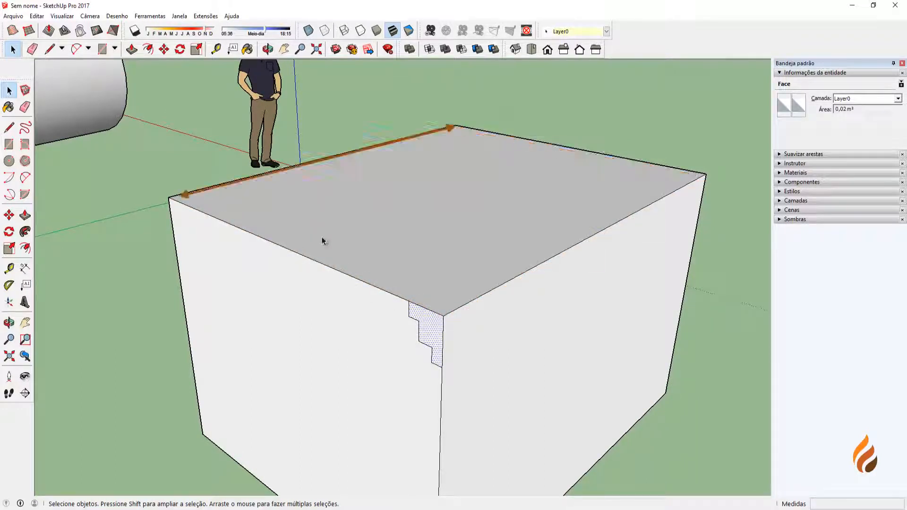
{"action": "left_click", "coordinate": [688, 277]}
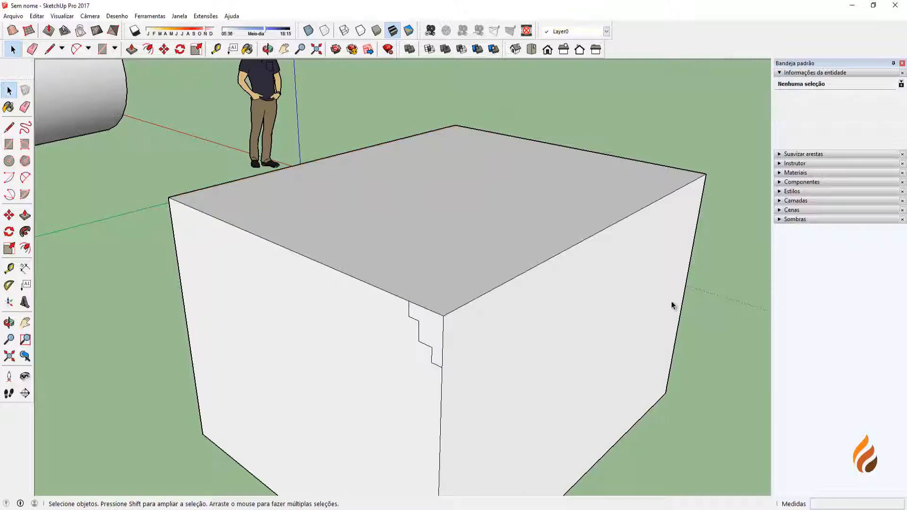
{"action": "mouse_move", "coordinate": [522, 286]}
{"action": "middle_mouse_down"}
{"action": "mouse_move", "coordinate": [532, 311]}
{"action": "mouse_move", "coordinate": [520, 303]}
{"action": "middle_mouse_up"}
{"action": "scroll", "coordinate": [532, 312], "scroll_direction": "up", "scroll_amount": 1}
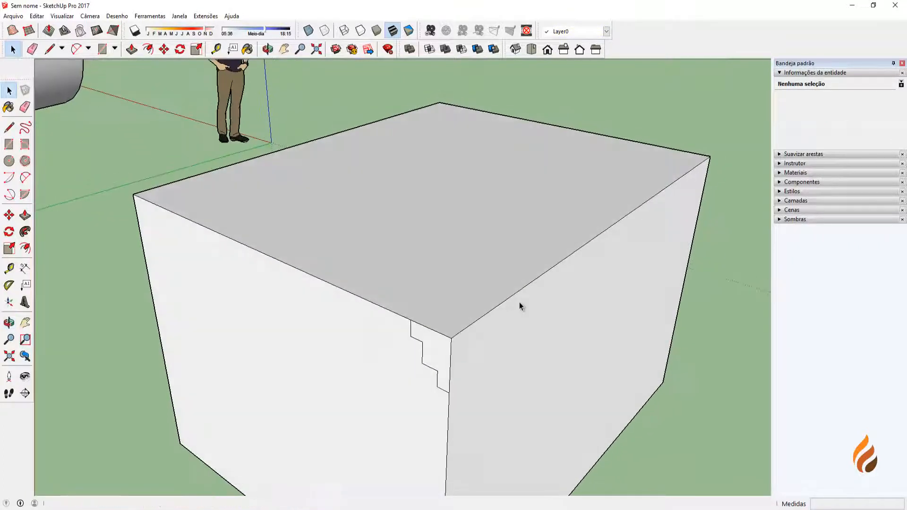
{"action": "left_click", "coordinate": [537, 282], "text": "shift"}
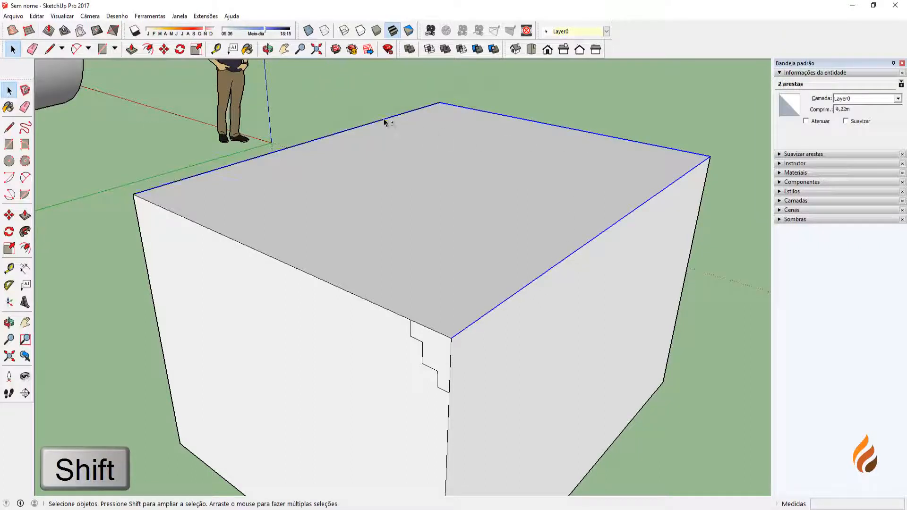
{"action": "left_click", "coordinate": [217, 235], "text": "shift"}
{"action": "scroll", "coordinate": [428, 329], "scroll_direction": "up", "scroll_amount": 2}
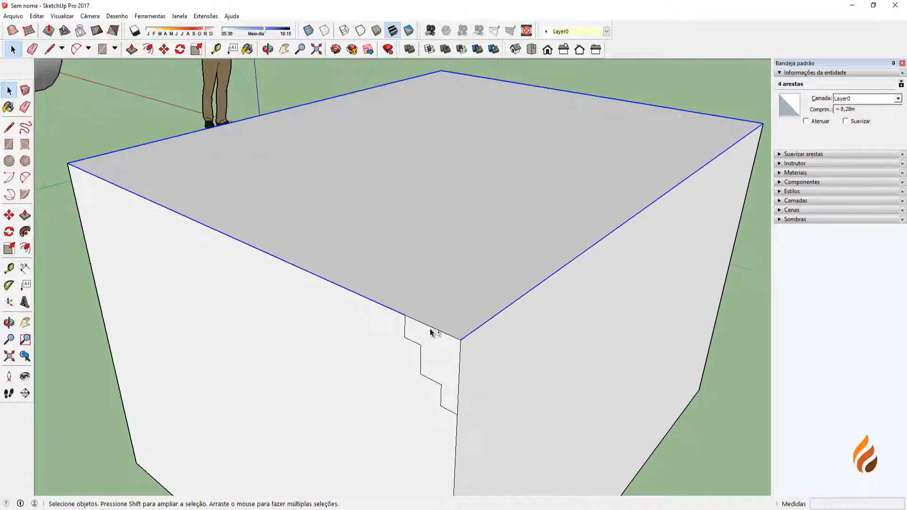
{"action": "scroll", "coordinate": [430, 336], "scroll_direction": "down", "scroll_amount": 2}
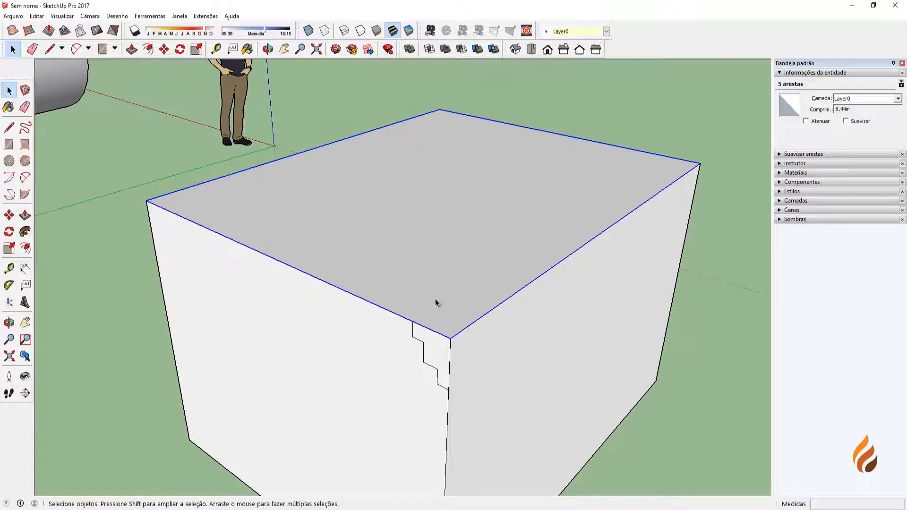
{"action": "left_click", "coordinate": [25, 231]}
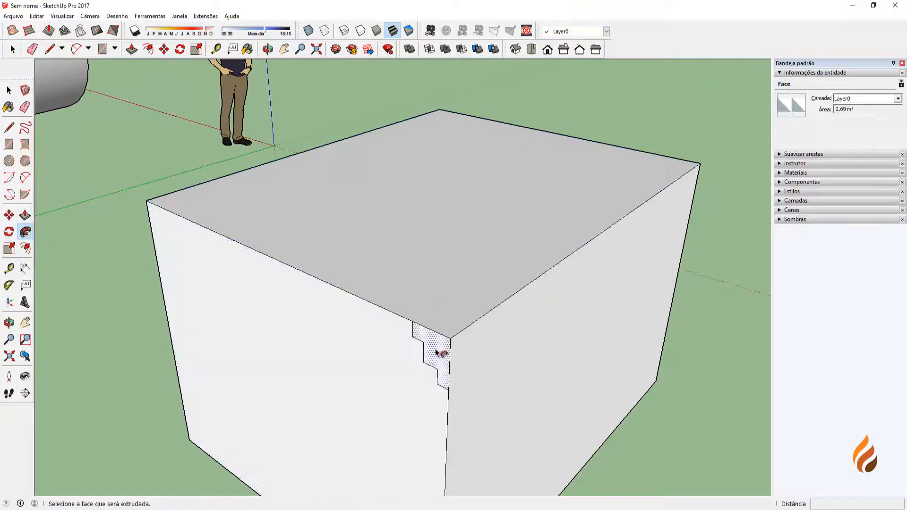
{"action": "left_click", "coordinate": [437, 368]}
{"action": "mouse_move", "coordinate": [430, 385]}
{"action": "middle_mouse_down"}
{"action": "mouse_move", "coordinate": [348, 356]}
{"action": "mouse_move", "coordinate": [450, 294]}
{"action": "mouse_move", "coordinate": [340, 290]}
{"action": "mouse_move", "coordinate": [338, 340]}
{"action": "mouse_move", "coordinate": [348, 338]}
{"action": "middle_mouse_up"}
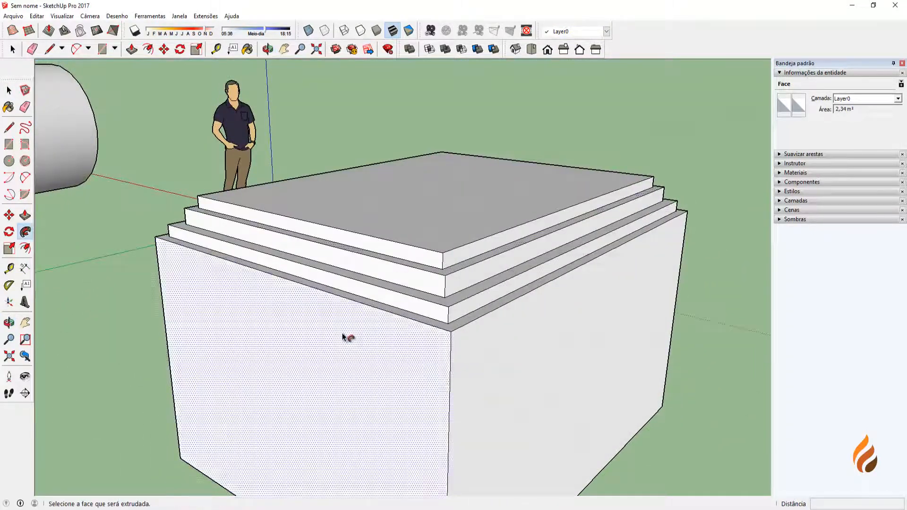
{"action": "key", "text": "ctrl+z"}
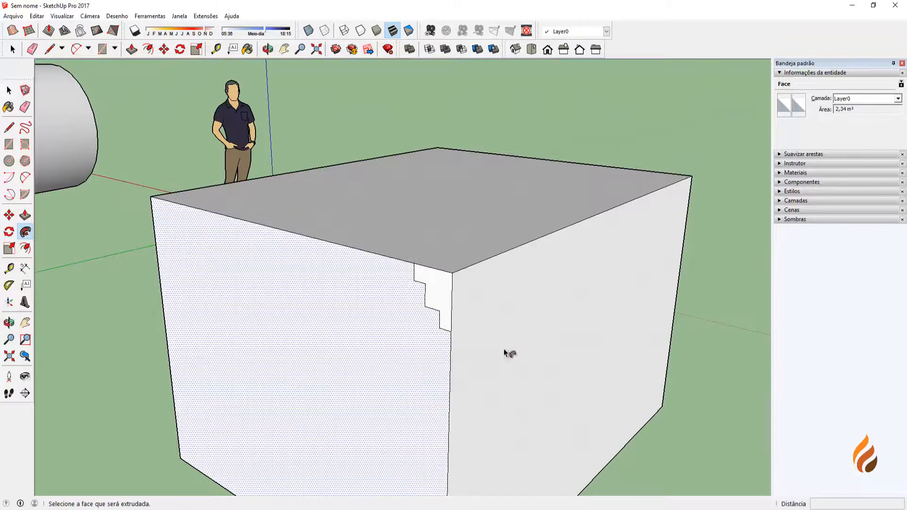
{"action": "key", "text": "space"}
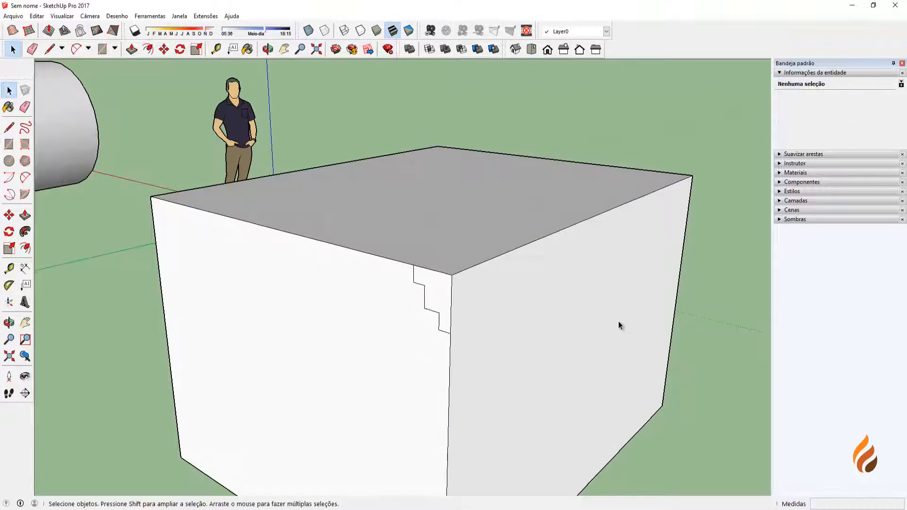
- Carve the stepped profile around the whole box top with Follow Me, using the top face as the path
{"action": "middle_click_drag", "start_coordinate": [620, 326], "coordinate": [622, 352]}
{"action": "left_click", "coordinate": [440, 209]}
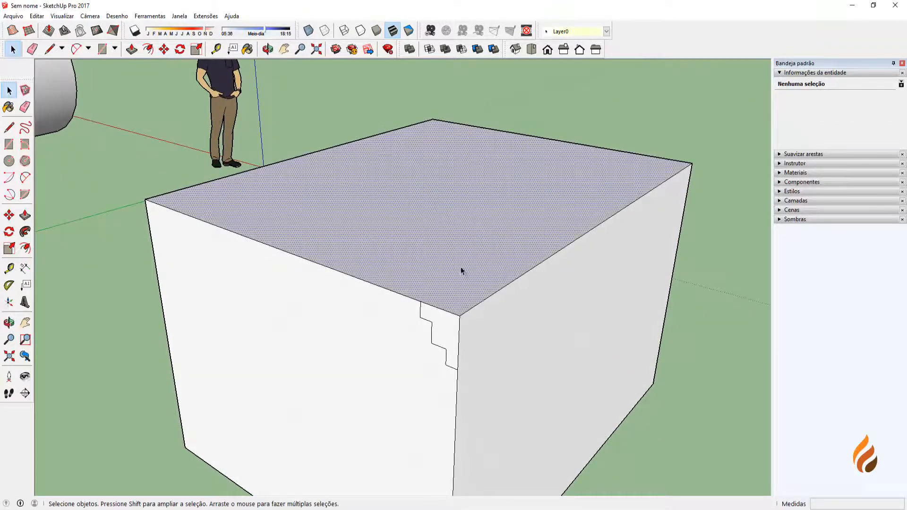
{"action": "middle_click_drag", "start_coordinate": [455, 225], "coordinate": [529, 225]}
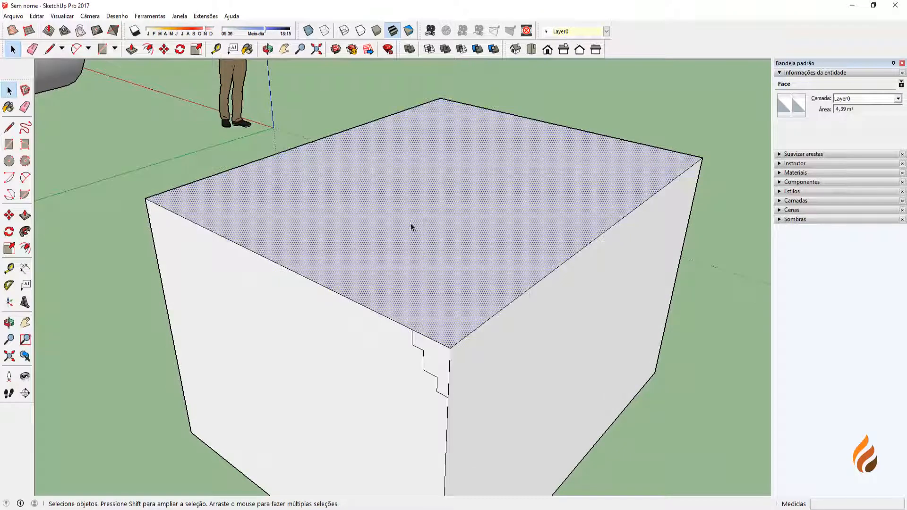
{"action": "middle_click_drag", "start_coordinate": [418, 248], "coordinate": [359, 234]}
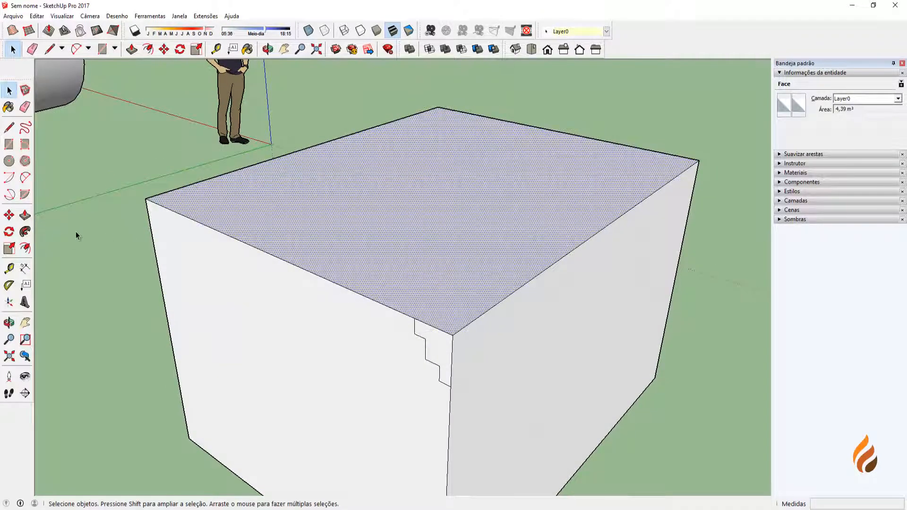
{"action": "middle_click_drag", "start_coordinate": [391, 257], "coordinate": [392, 256]}
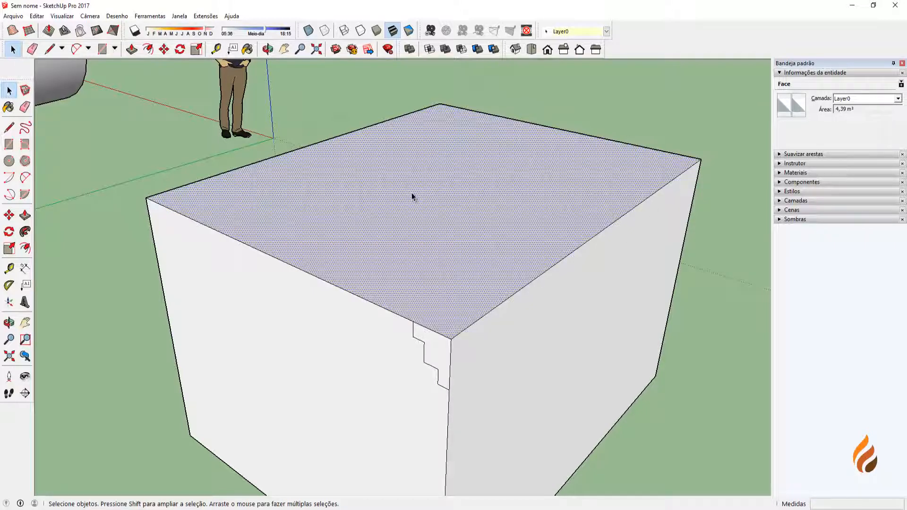
{"action": "left_click", "coordinate": [25, 232]}
{"action": "left_click", "coordinate": [430, 351]}
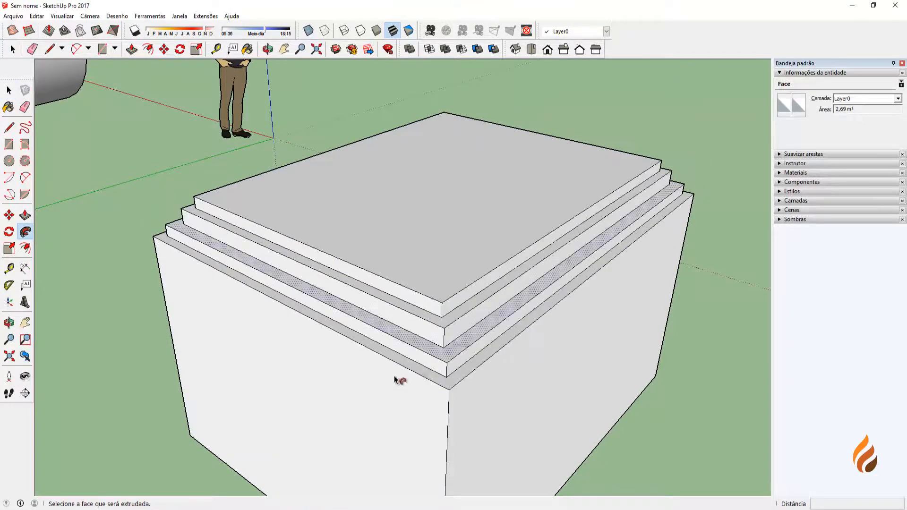
{"action": "middle_click_drag", "start_coordinate": [399, 378], "coordinate": [378, 348]}
{"action": "middle_click_drag", "start_coordinate": [431, 324], "coordinate": [382, 292]}
{"action": "scroll", "coordinate": [385, 325], "scroll_direction": "down", "scroll_amount": 2}
{"action": "scroll", "coordinate": [383, 262], "scroll_direction": "down", "scroll_amount": 2}
{"action": "key", "text": "space"}
- Draw a straight line on the ground in the empty area in front of the stepped box
{"action": "scroll", "coordinate": [432, 338], "scroll_direction": "up", "scroll_amount": 2}
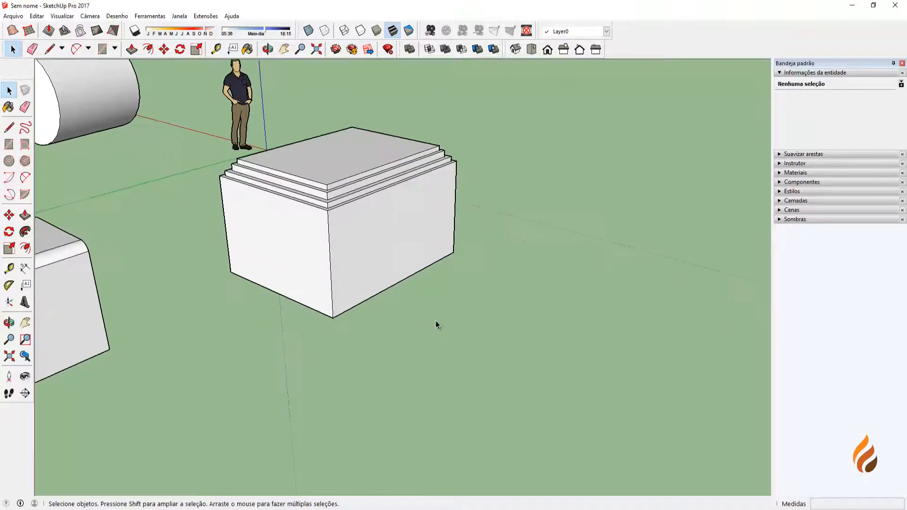
{"action": "scroll", "coordinate": [422, 323], "scroll_direction": "down", "scroll_amount": 2}
{"action": "middle_click_drag", "start_coordinate": [415, 314], "coordinate": [330, 286]}
{"action": "scroll", "coordinate": [473, 316], "scroll_direction": "up", "scroll_amount": 2}
{"action": "scroll", "coordinate": [461, 287], "scroll_direction": "down", "scroll_amount": 1}
{"action": "scroll", "coordinate": [399, 314], "scroll_direction": "down", "scroll_amount": 1}
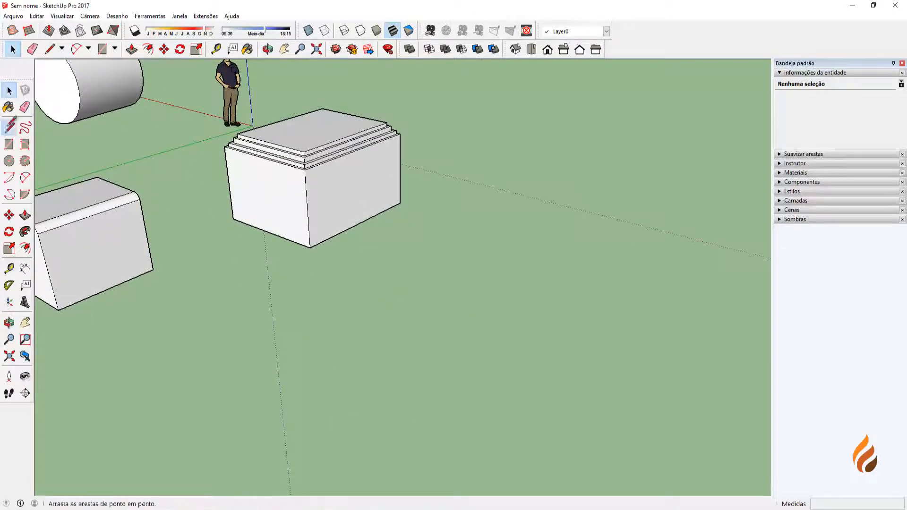
{"action": "left_click", "coordinate": [9, 126]}
{"action": "scroll", "coordinate": [131, 232], "scroll_direction": "down", "scroll_amount": 1}
{"action": "mouse_move", "coordinate": [132, 233]}
{"action": "middle_mouse_down"}
{"action": "mouse_move", "coordinate": [268, 289]}
{"action": "mouse_move", "coordinate": [283, 310]}
{"action": "middle_mouse_up"}
{"action": "scroll", "coordinate": [403, 347], "scroll_direction": "up", "scroll_amount": 1}
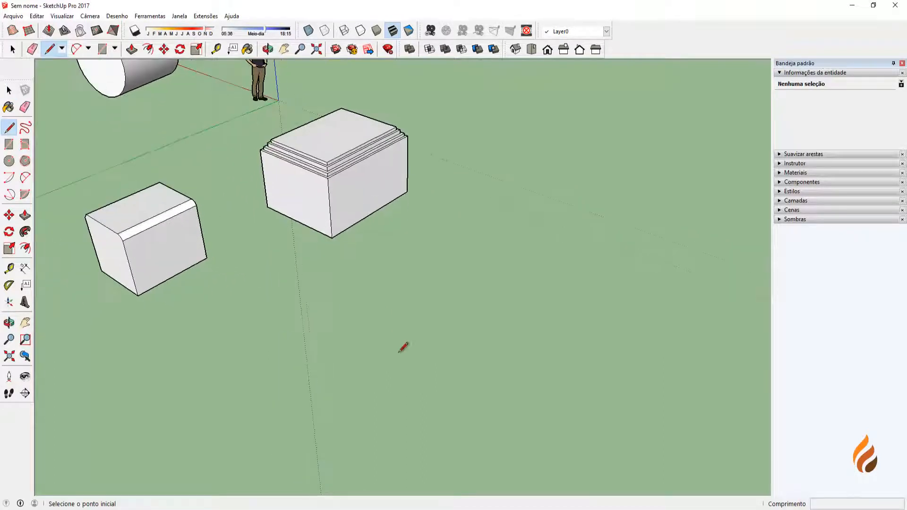
{"action": "left_click", "coordinate": [344, 383]}
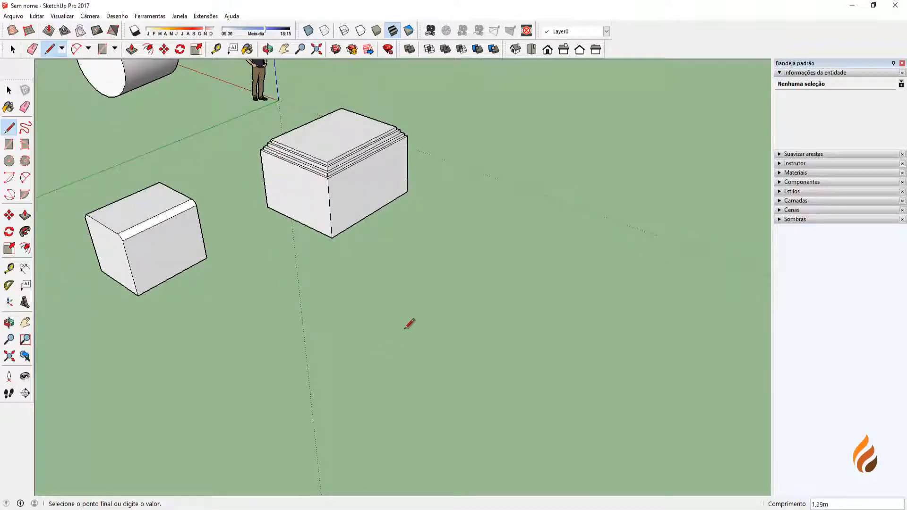
{"action": "left_click", "coordinate": [524, 239]}
{"action": "middle_click_drag", "start_coordinate": [520, 247], "coordinate": [500, 273]}
{"action": "key", "text": "space"}
- Draw an upright circle of about 0.15 m radius, centred on the near end of the ground line and facing along the line
{"action": "scroll", "coordinate": [391, 332], "scroll_direction": "up", "scroll_amount": 2}
{"action": "scroll", "coordinate": [397, 335], "scroll_direction": "up", "scroll_amount": 3}
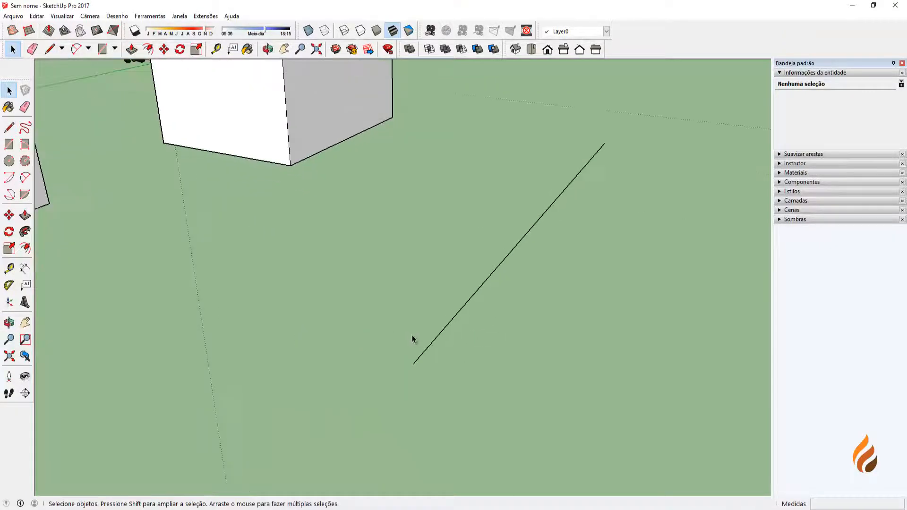
{"action": "scroll", "coordinate": [430, 326], "scroll_direction": "down", "scroll_amount": 2}
{"action": "mouse_move", "coordinate": [430, 326]}
{"action": "middle_mouse_down"}
{"action": "mouse_move", "coordinate": [451, 310]}
{"action": "mouse_move", "coordinate": [426, 330]}
{"action": "middle_mouse_up"}
{"action": "scroll", "coordinate": [421, 332], "scroll_direction": "up", "scroll_amount": 3}
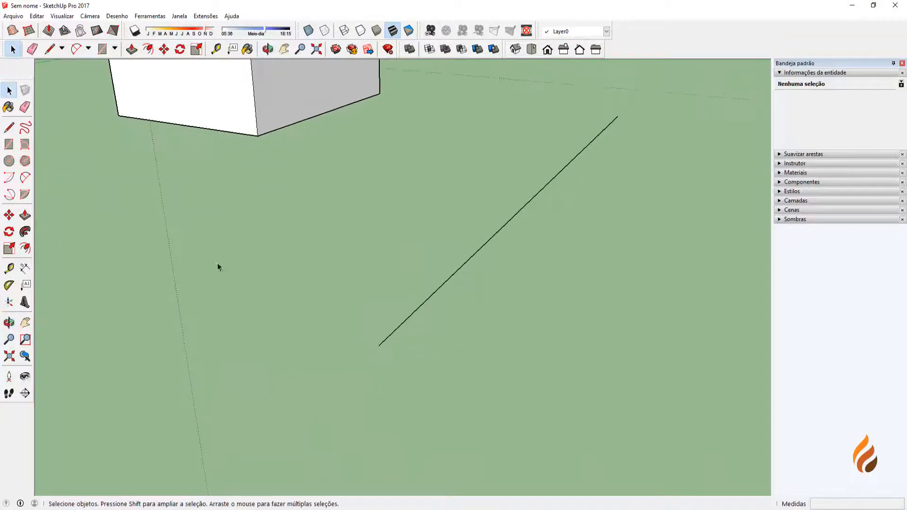
{"action": "left_click", "coordinate": [8, 163]}
{"action": "key", "text": "o"}
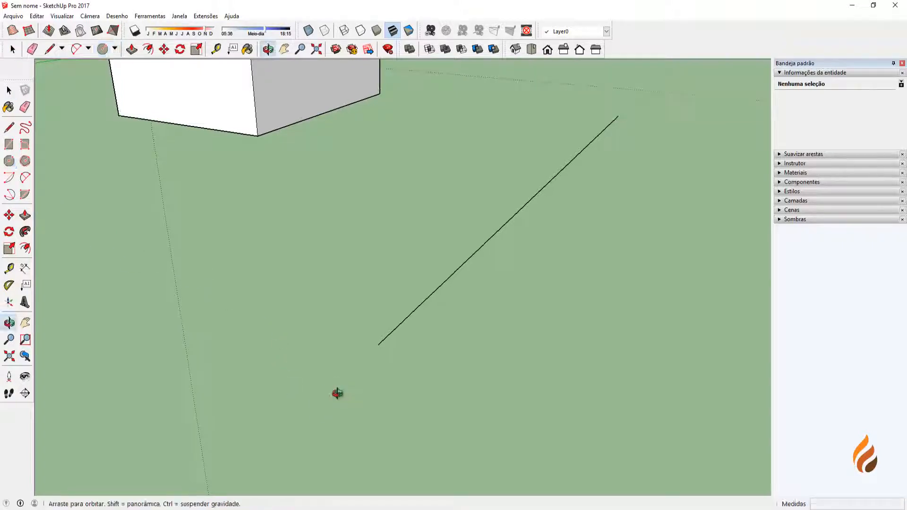
{"action": "middle_click_drag", "start_coordinate": [337, 393], "coordinate": [332, 385]}
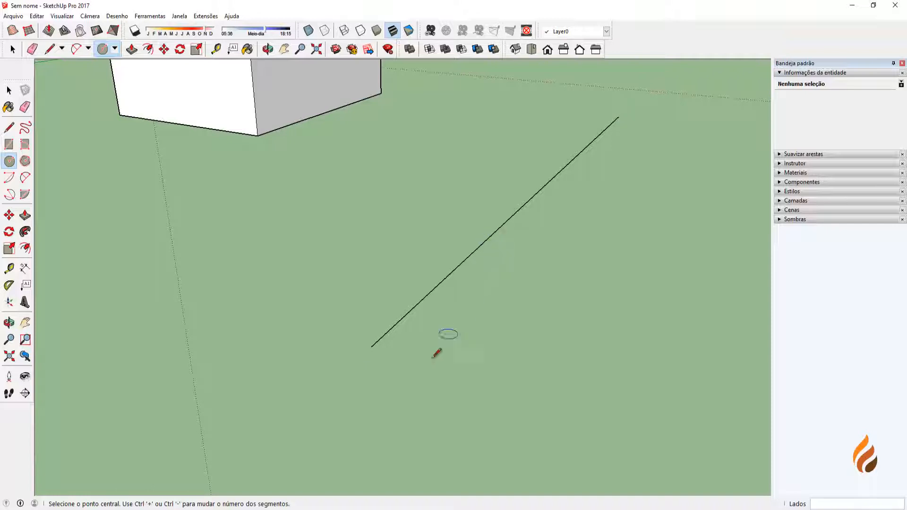
{"action": "scroll", "coordinate": [373, 360], "scroll_direction": "up", "scroll_amount": 1}
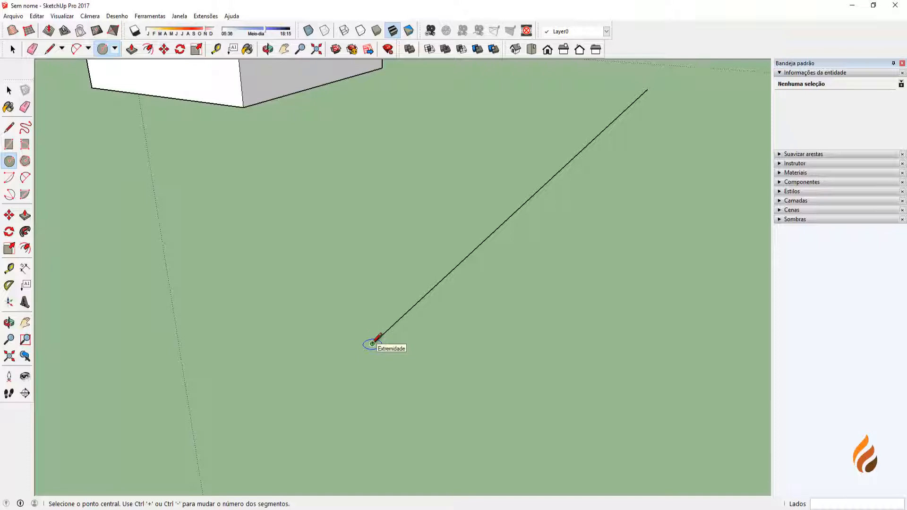
{"action": "key", "text": "Left"}
{"action": "left_click", "coordinate": [372, 343]}
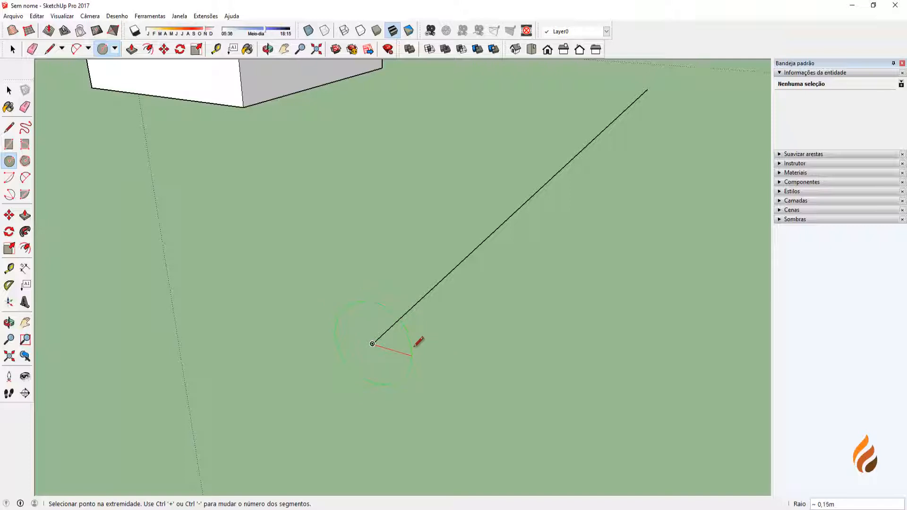
{"action": "middle_click_drag", "start_coordinate": [414, 348], "coordinate": [456, 324]}
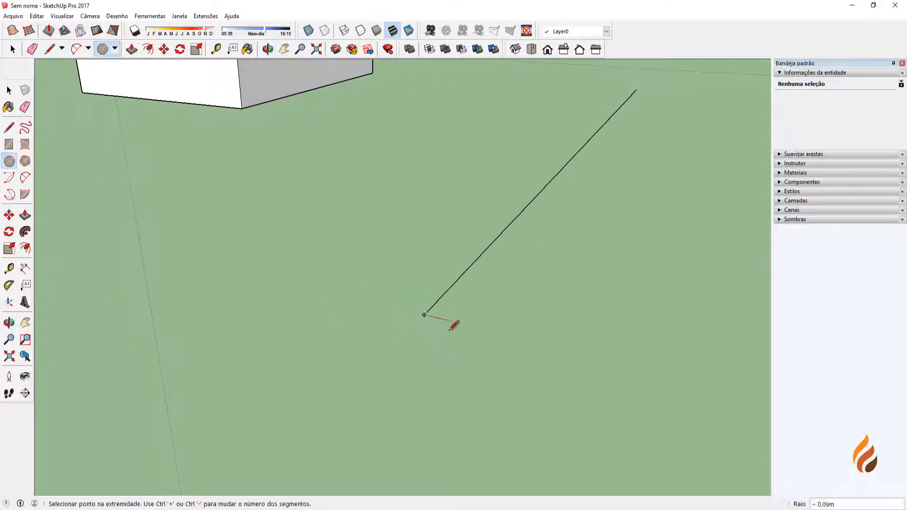
{"action": "left_click", "coordinate": [472, 319]}
{"action": "middle_click_drag", "start_coordinate": [466, 369], "coordinate": [418, 308]}
{"action": "key", "text": "space"}
{"action": "scroll", "coordinate": [437, 345], "scroll_direction": "down", "scroll_amount": 1}
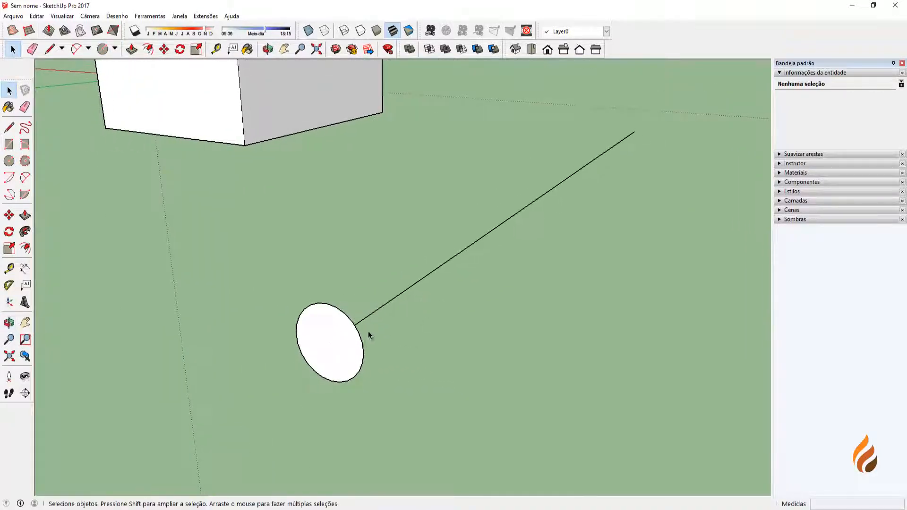
- Sweep the circle along the straight line with Follow Me, and undo the sweep
{"action": "middle_click_drag", "start_coordinate": [383, 343], "coordinate": [324, 340]}
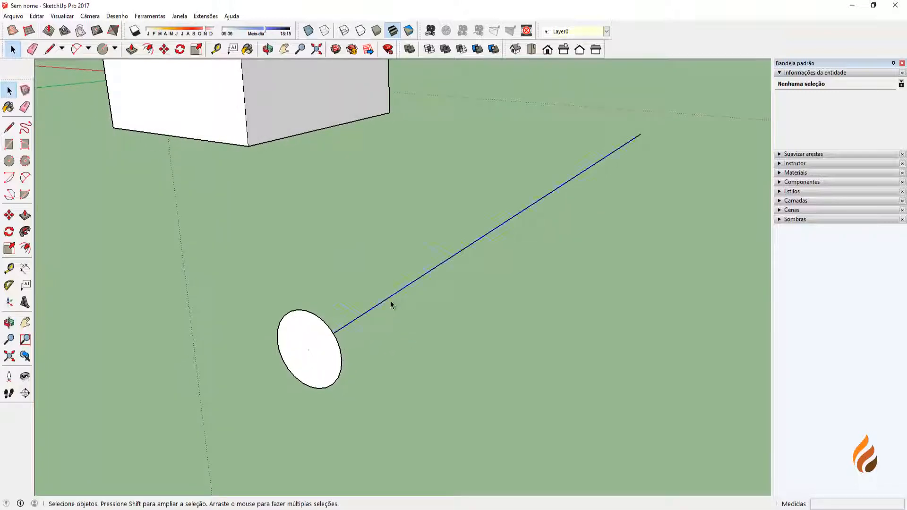
{"action": "left_click", "coordinate": [25, 231]}
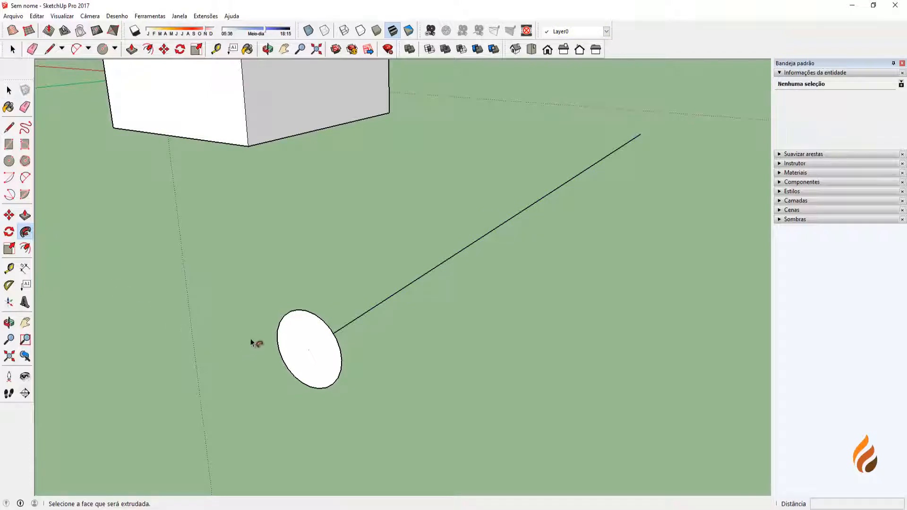
{"action": "left_click", "coordinate": [304, 335]}
{"action": "middle_click_drag", "start_coordinate": [433, 401], "coordinate": [391, 320]}
{"action": "key", "text": "ctrl+z"}
{"action": "key", "text": "space"}
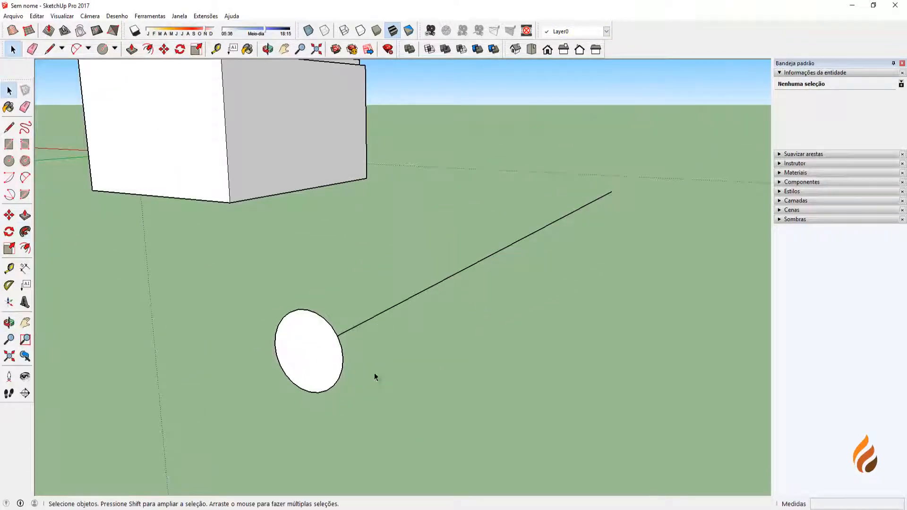
{"action": "scroll", "coordinate": [316, 346], "scroll_direction": "up", "scroll_amount": 4}
{"action": "middle_click_drag", "start_coordinate": [312, 361], "coordinate": [343, 350]}
{"action": "left_click", "coordinate": [8, 160]}
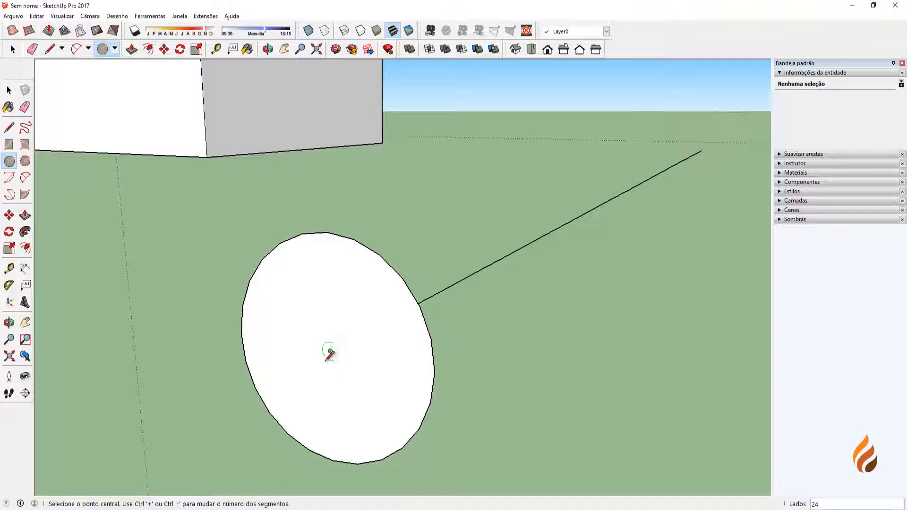
{"action": "left_click", "coordinate": [330, 351]}
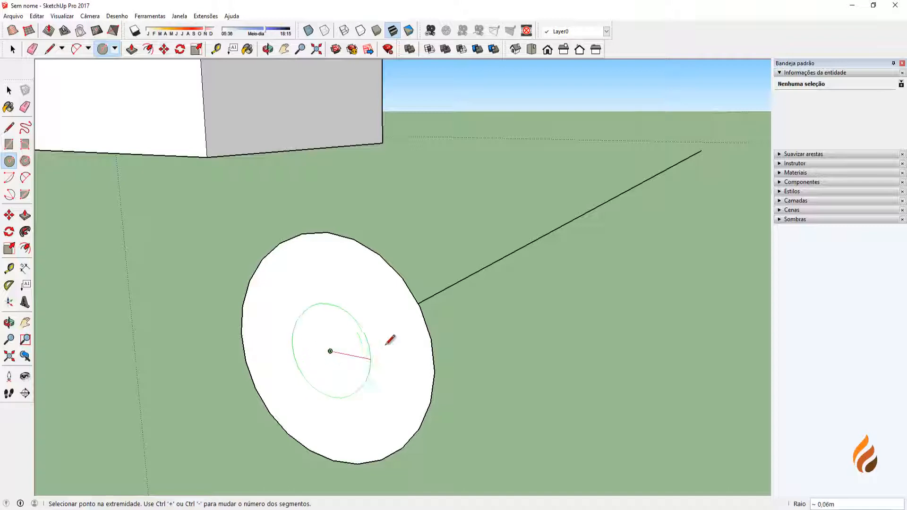
{"action": "key", "text": "Escape"}
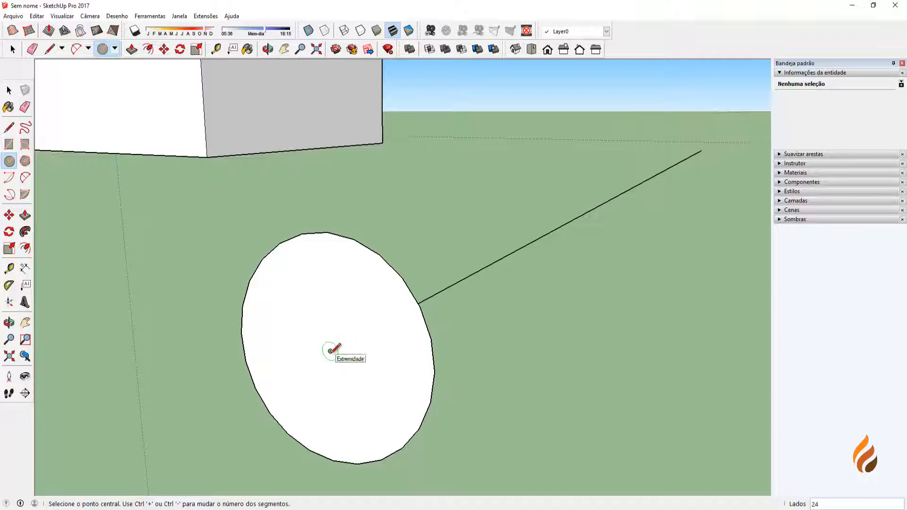
{"action": "left_click", "coordinate": [330, 351]}
{"action": "key", "text": "space"}
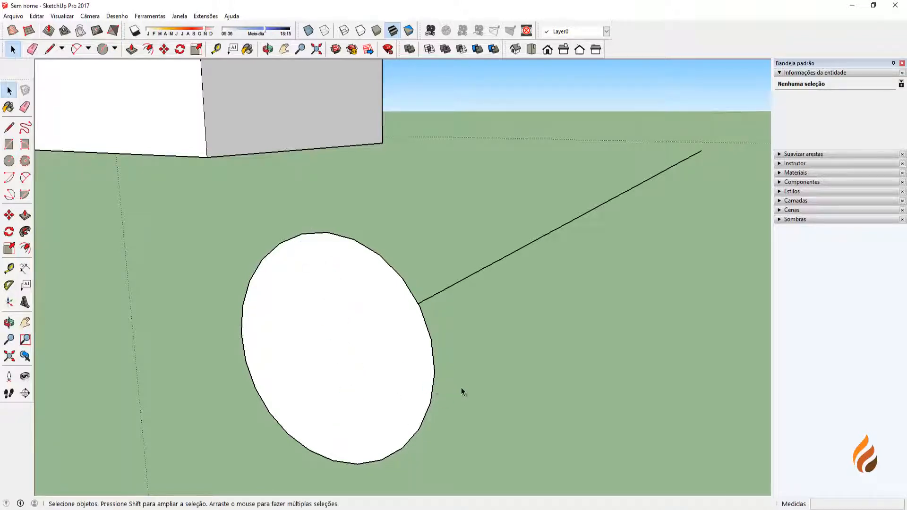
- Mark the centre point of the upright circle from its selected outline
{"action": "middle_click_drag", "start_coordinate": [461, 388], "coordinate": [438, 379]}
{"action": "scroll", "coordinate": [437, 375], "scroll_direction": "up", "scroll_amount": 3}
{"action": "scroll", "coordinate": [432, 371], "scroll_direction": "down", "scroll_amount": 5}
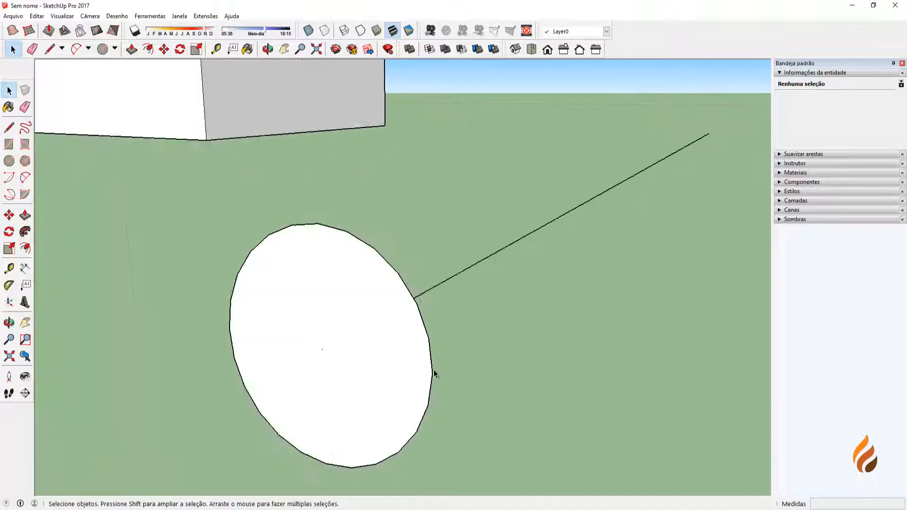
{"action": "middle_click_drag", "start_coordinate": [344, 346], "coordinate": [431, 397]}
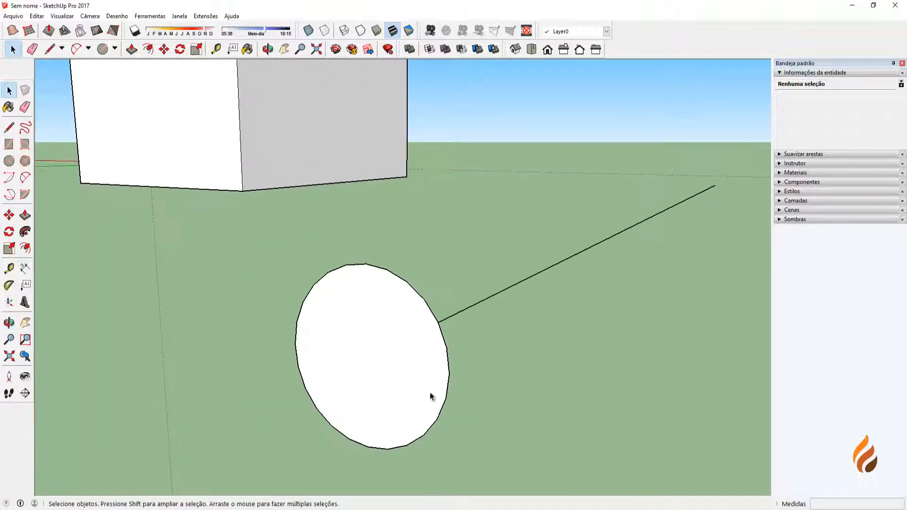
{"action": "left_click", "coordinate": [449, 372]}
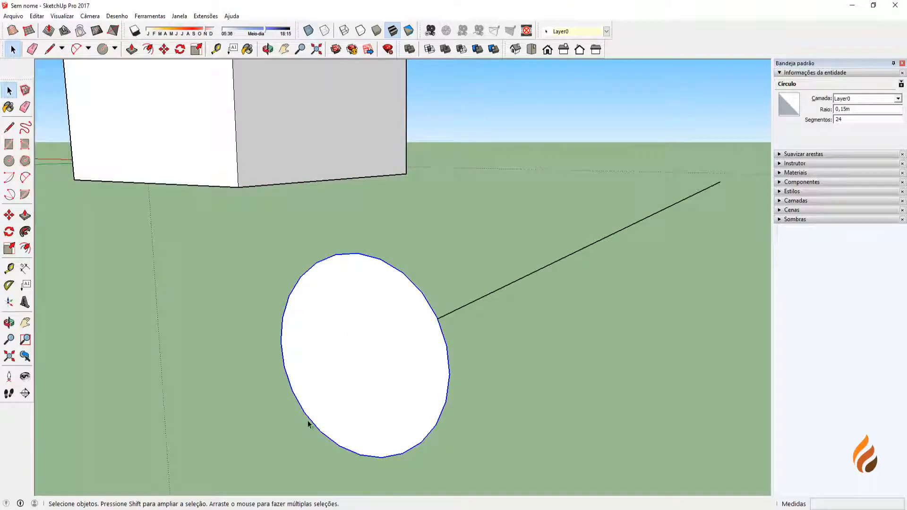
{"action": "scroll", "coordinate": [449, 385], "scroll_direction": "up", "scroll_amount": 1}
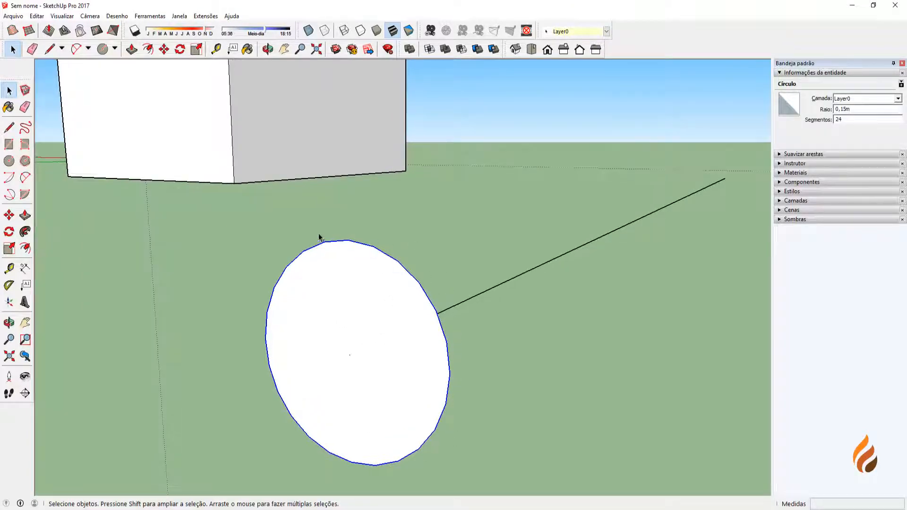
{"action": "right_click", "coordinate": [448, 364]}
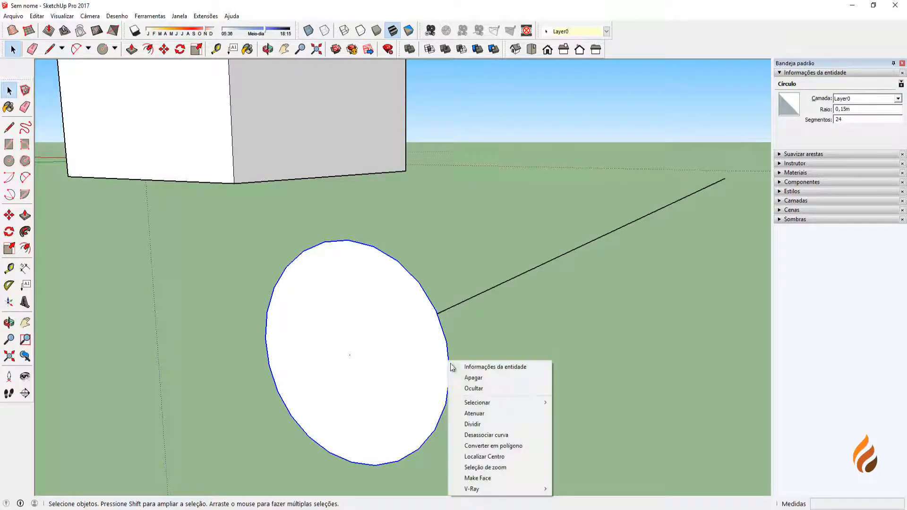
{"action": "left_click", "coordinate": [474, 456]}
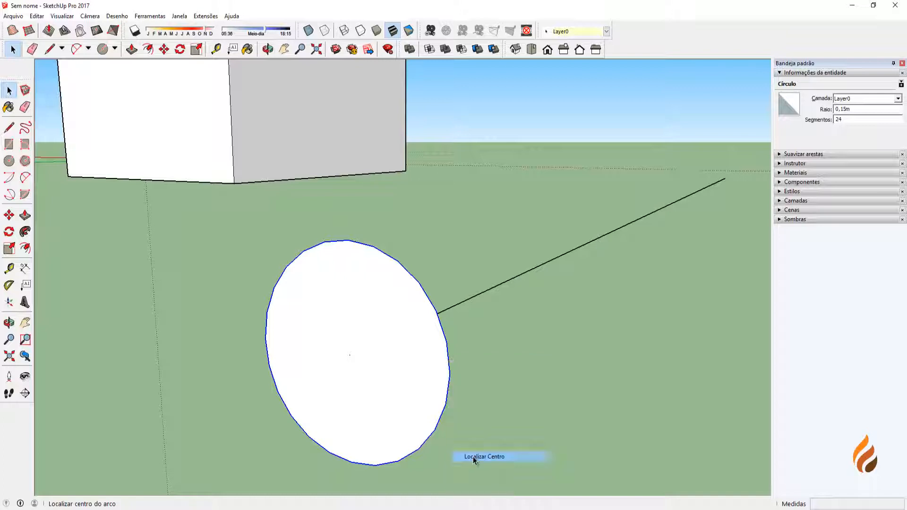
{"action": "scroll", "coordinate": [355, 362], "scroll_direction": "up", "scroll_amount": 1}
{"action": "scroll", "coordinate": [353, 361], "scroll_direction": "up", "scroll_amount": 3}
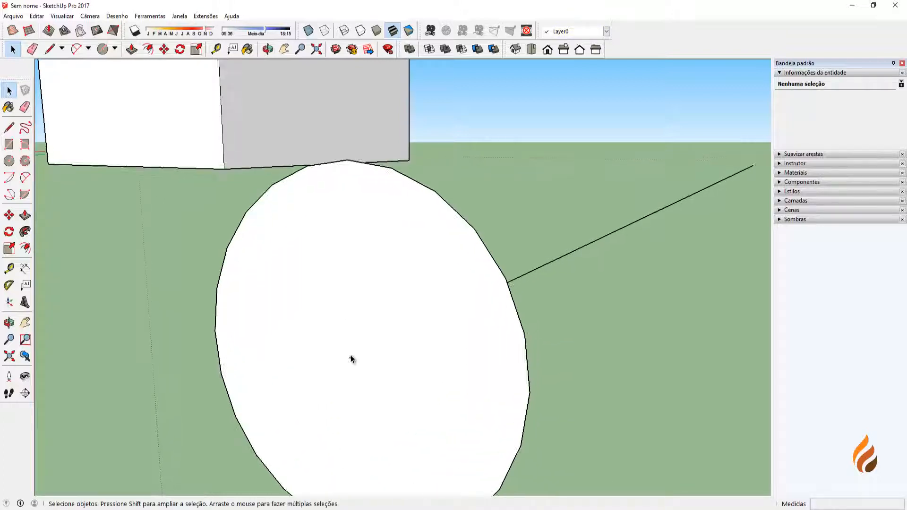
{"action": "scroll", "coordinate": [353, 361], "scroll_direction": "down", "scroll_amount": 4}
{"action": "middle_click_drag", "start_coordinate": [351, 360], "coordinate": [365, 358]}
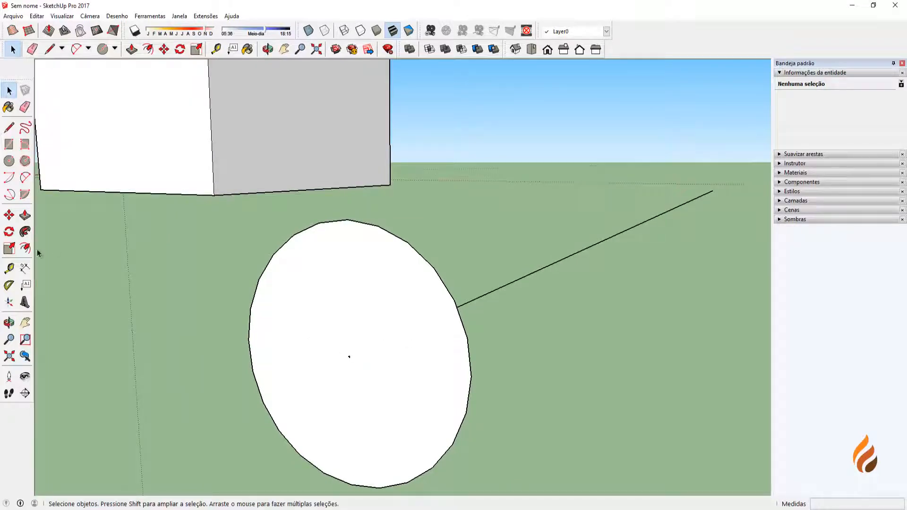
- Draw a slightly smaller concentric circle from the marked centre and delete its inner face, leaving a thin ring profile
{"action": "left_click", "coordinate": [9, 160]}
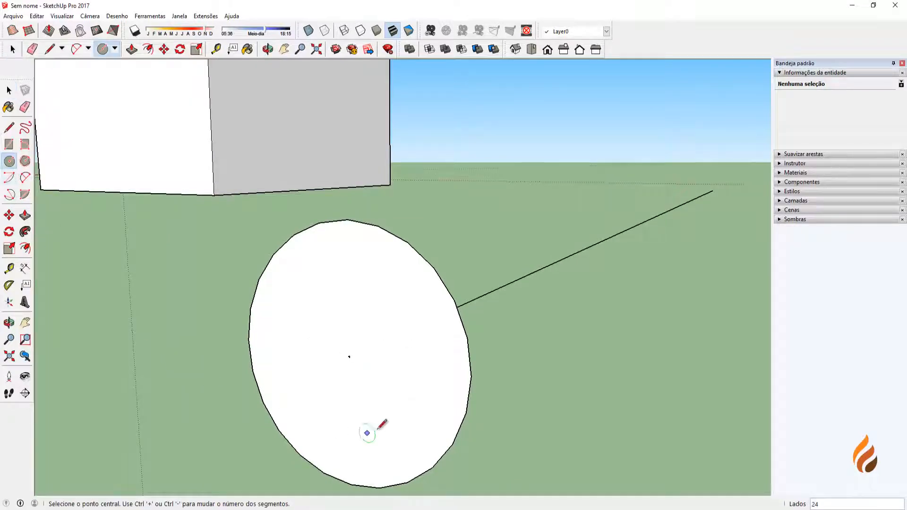
{"action": "left_click", "coordinate": [349, 357]}
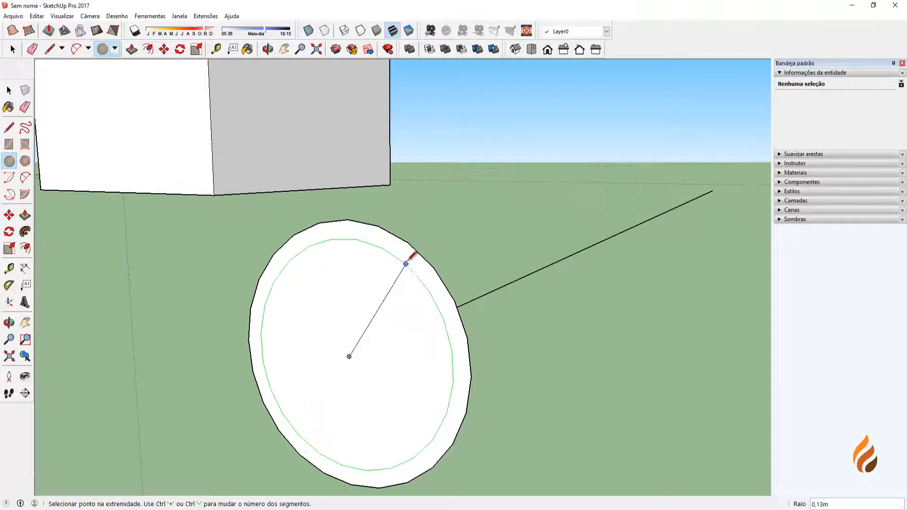
{"action": "left_click", "coordinate": [437, 278]}
{"action": "middle_click_drag", "start_coordinate": [467, 352], "coordinate": [385, 367]}
{"action": "key", "text": "space"}
{"action": "left_click", "coordinate": [395, 313]}
{"action": "key", "text": "Delete"}
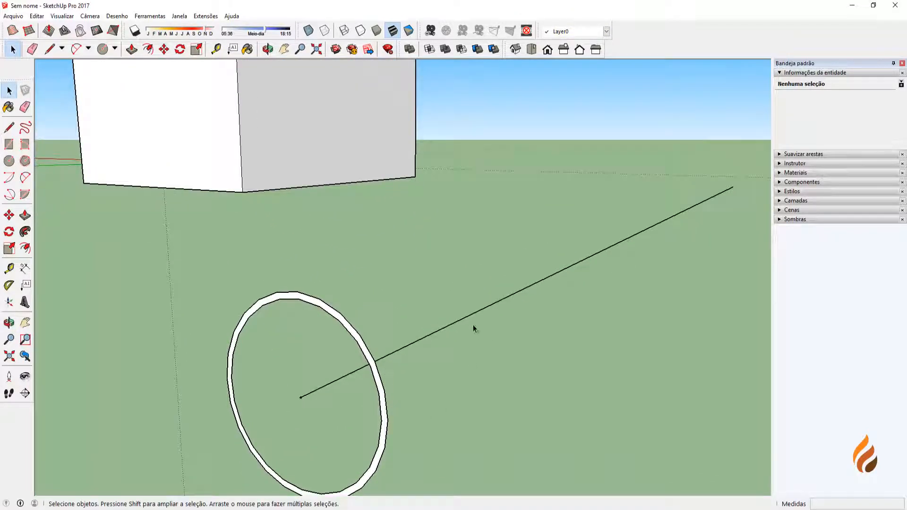
- Sweep the ring profile along the straight line with Follow Me, and undo the sweep
{"action": "left_click", "coordinate": [496, 297]}
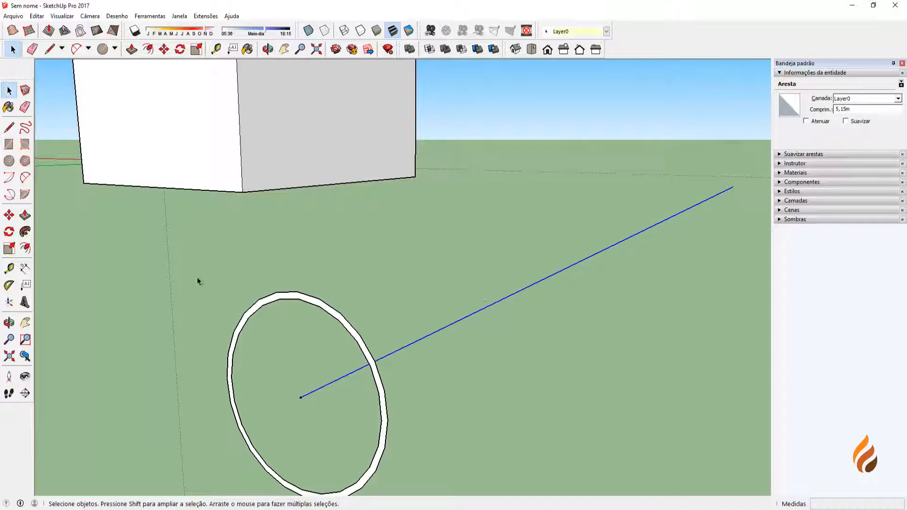
{"action": "left_click", "coordinate": [25, 232]}
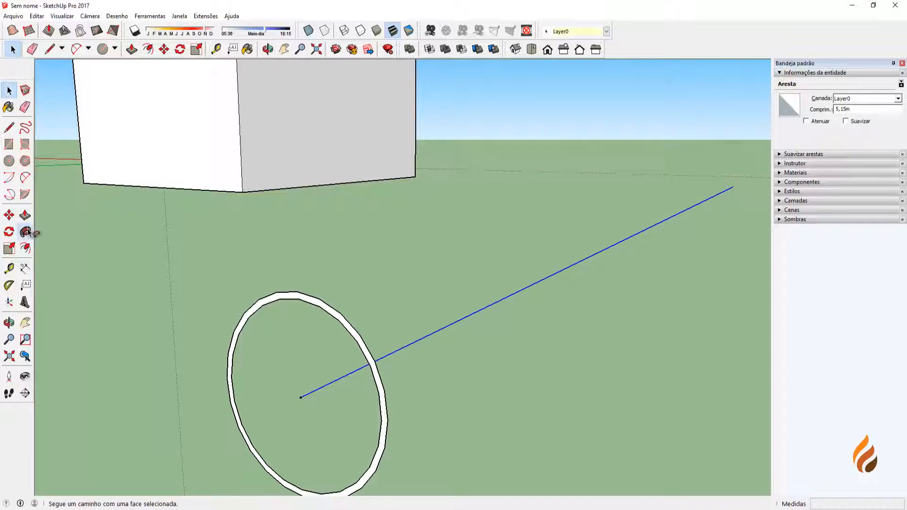
{"action": "left_click", "coordinate": [355, 338]}
{"action": "middle_click_drag", "start_coordinate": [391, 367], "coordinate": [342, 330]}
{"action": "key", "text": "ctrl+z"}
{"action": "key", "text": "space"}
{"action": "scroll", "coordinate": [313, 349], "scroll_direction": "up", "scroll_amount": 4}
{"action": "scroll", "coordinate": [319, 352], "scroll_direction": "down", "scroll_amount": 3}
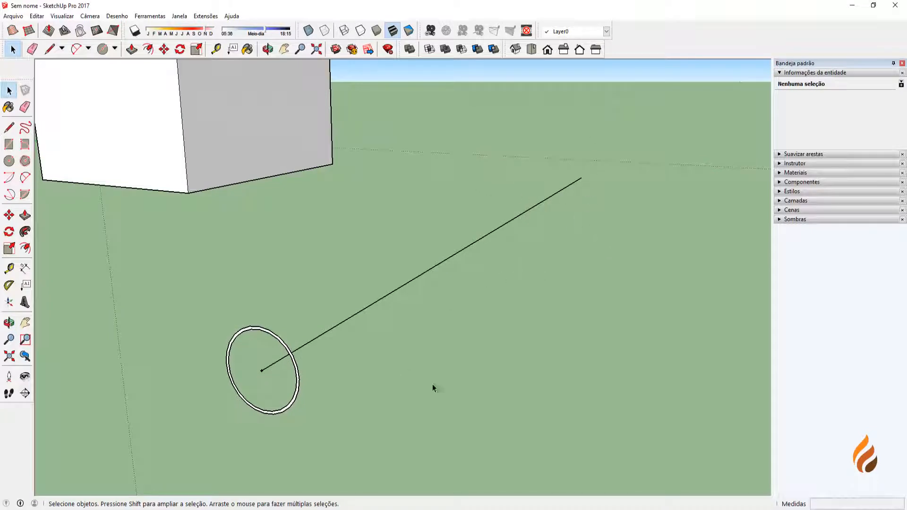
{"action": "middle_click_drag", "start_coordinate": [435, 376], "coordinate": [413, 325]}
{"action": "scroll", "coordinate": [319, 362], "scroll_direction": "down", "scroll_amount": 2}
{"action": "scroll", "coordinate": [330, 362], "scroll_direction": "up", "scroll_amount": 5}
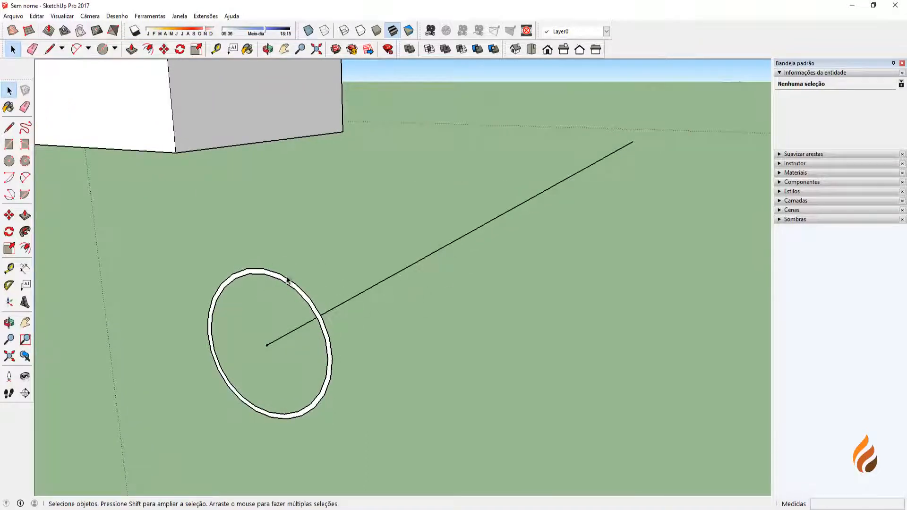
{"action": "middle_click_drag", "start_coordinate": [287, 280], "coordinate": [373, 262]}
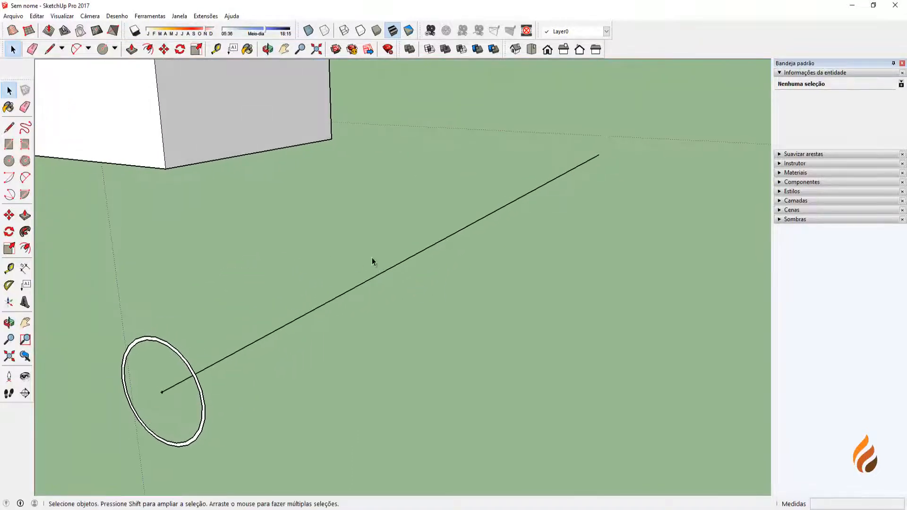
- Extend the path from the straight line's far end with a segment about 2.65 m along the red axis and a vertical one about 2.47 m
{"action": "scroll", "coordinate": [444, 251], "scroll_direction": "down", "scroll_amount": 2}
{"action": "scroll", "coordinate": [421, 299], "scroll_direction": "up", "scroll_amount": 5}
{"action": "middle_click_drag", "start_coordinate": [474, 263], "coordinate": [441, 263]}
{"action": "key", "text": "l"}
{"action": "left_click", "coordinate": [392, 244]}
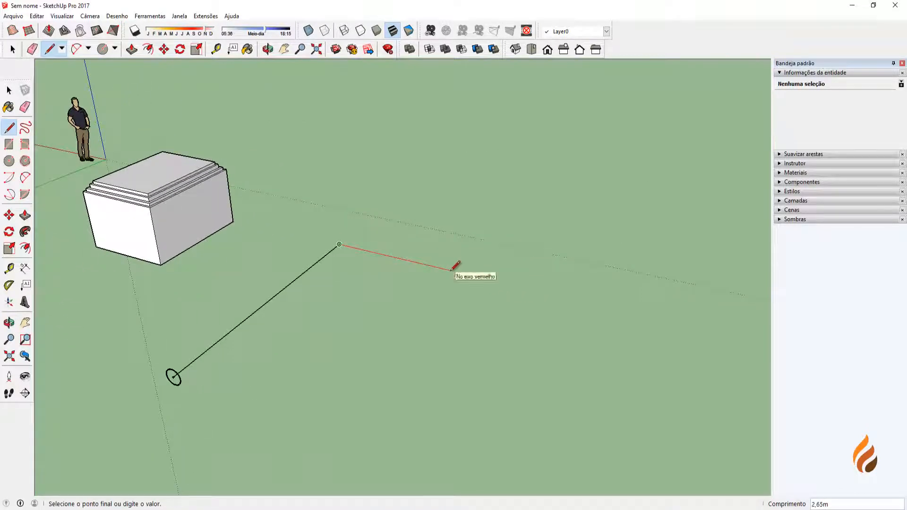
{"action": "left_click", "coordinate": [450, 270]}
{"action": "scroll", "coordinate": [450, 270], "scroll_direction": "up", "scroll_amount": 2}
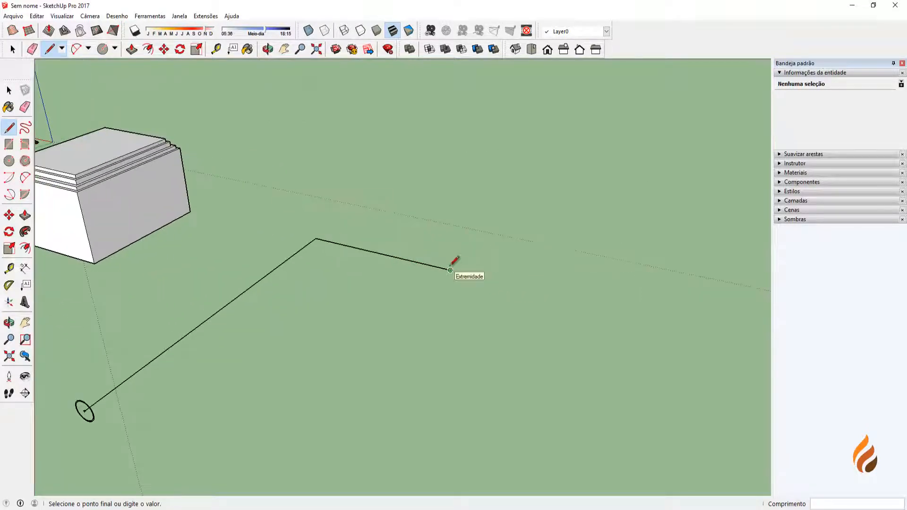
{"action": "left_click", "coordinate": [457, 118]}
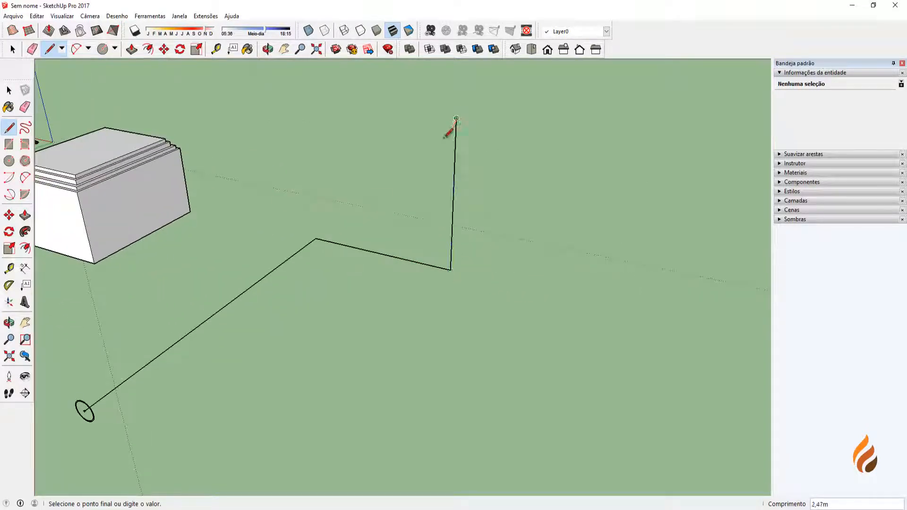
- Continue the path along the green axis, about 2.57 m along the red axis, downward, and about 1.88 m along the green axis
{"action": "left_click", "coordinate": [357, 188]}
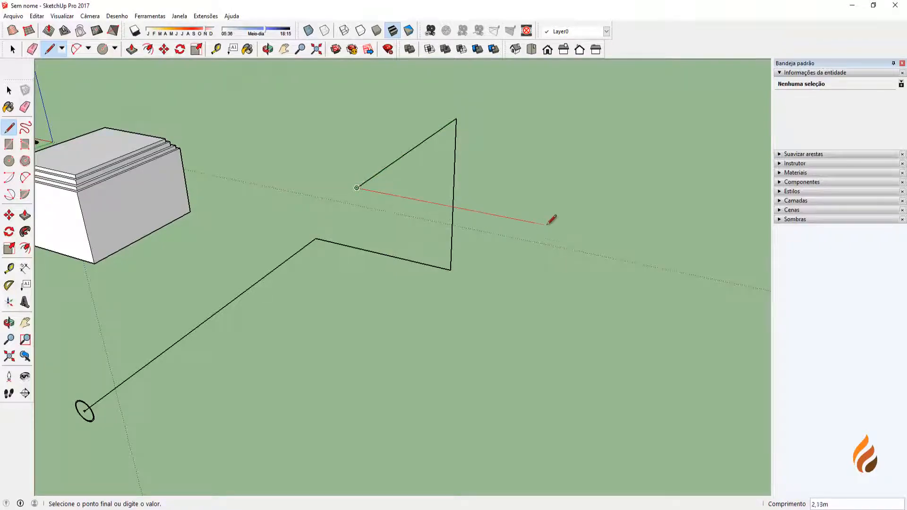
{"action": "left_click", "coordinate": [584, 233]}
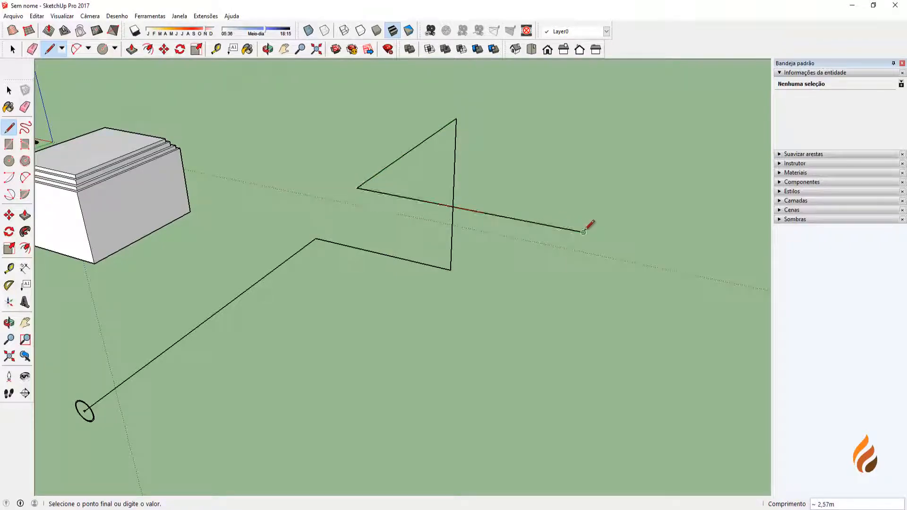
{"action": "left_click", "coordinate": [572, 314]}
{"action": "mouse_move", "coordinate": [517, 425]}
{"action": "middle_mouse_down"}
{"action": "mouse_move", "coordinate": [623, 338]}
{"action": "mouse_move", "coordinate": [532, 304]}
{"action": "mouse_move", "coordinate": [411, 334]}
{"action": "mouse_move", "coordinate": [447, 375]}
{"action": "mouse_move", "coordinate": [407, 384]}
{"action": "mouse_move", "coordinate": [367, 342]}
{"action": "mouse_move", "coordinate": [371, 357]}
{"action": "middle_mouse_up"}
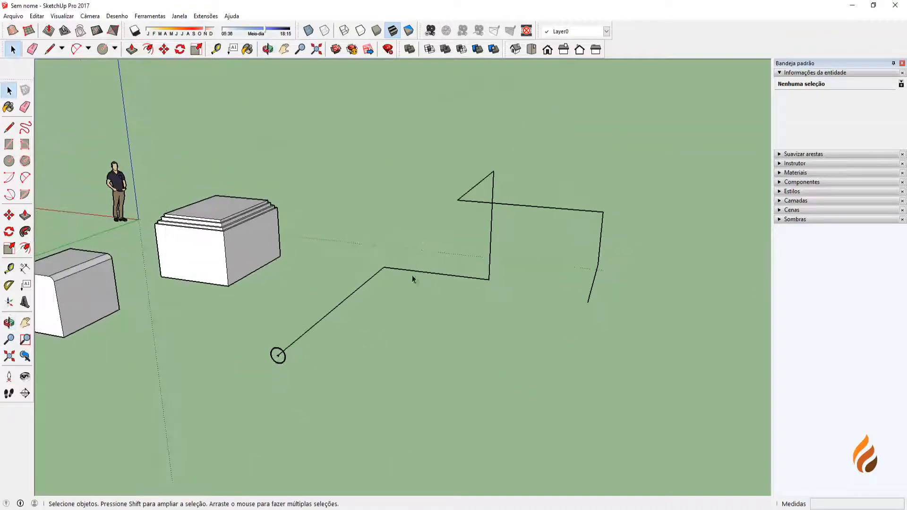
- Select several path edges one by one, and select the whole path with a crossing window before clearing the selection
{"action": "mouse_move", "coordinate": [413, 279]}
{"action": "middle_mouse_down"}
{"action": "mouse_move", "coordinate": [522, 314]}
{"action": "mouse_move", "coordinate": [593, 311]}
{"action": "mouse_move", "coordinate": [562, 287]}
{"action": "middle_mouse_up"}
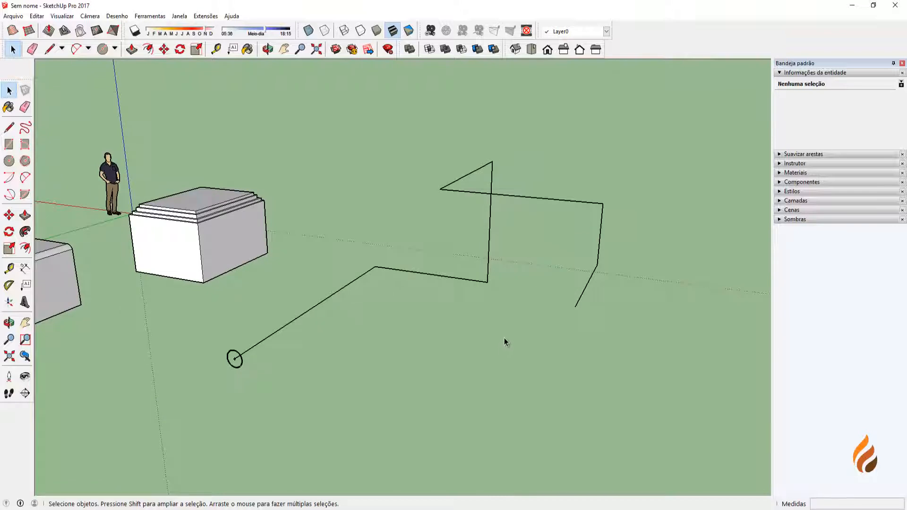
{"action": "middle_click_drag", "start_coordinate": [580, 295], "coordinate": [576, 304]}
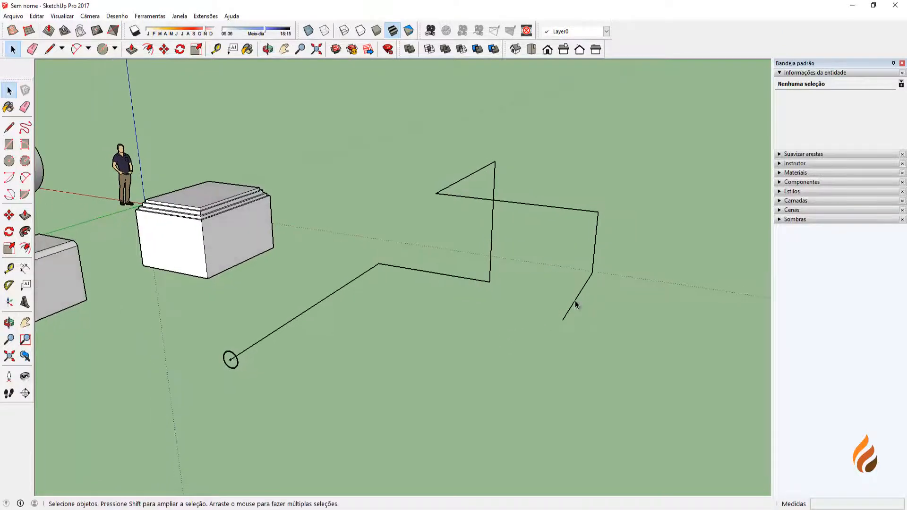
{"action": "left_click", "coordinate": [574, 305]}
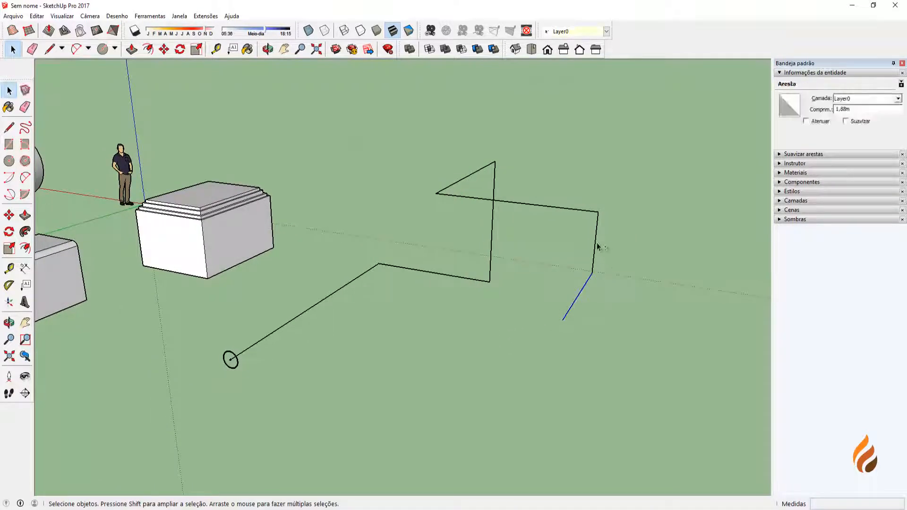
{"action": "left_click", "coordinate": [589, 226], "text": "shift"}
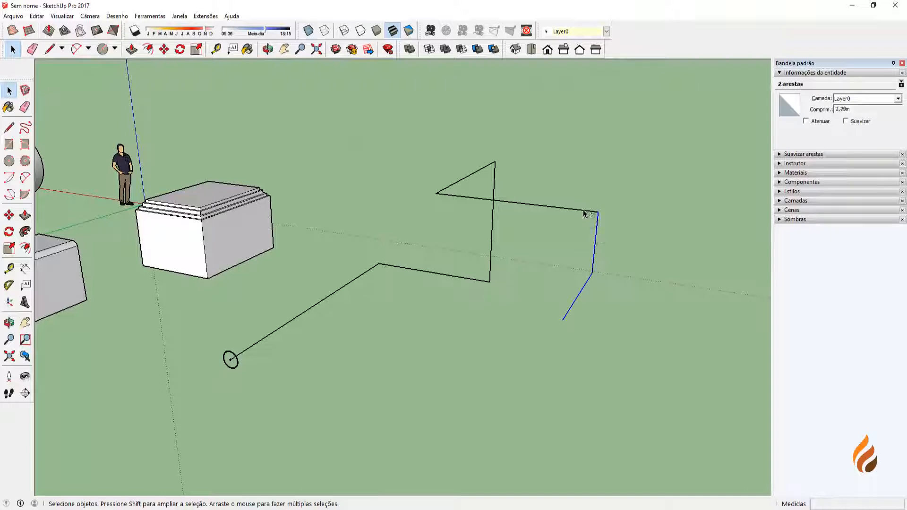
{"action": "left_click", "coordinate": [518, 204], "text": "shift"}
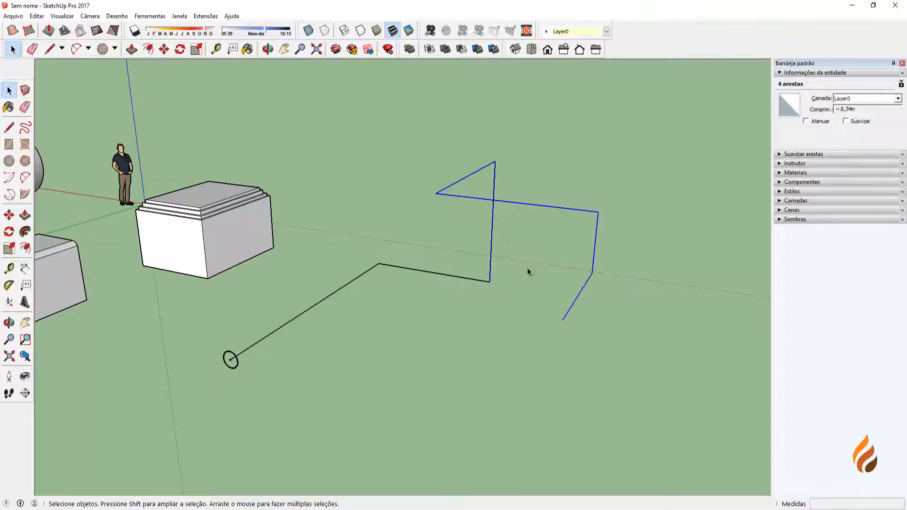
{"action": "left_click", "coordinate": [666, 398]}
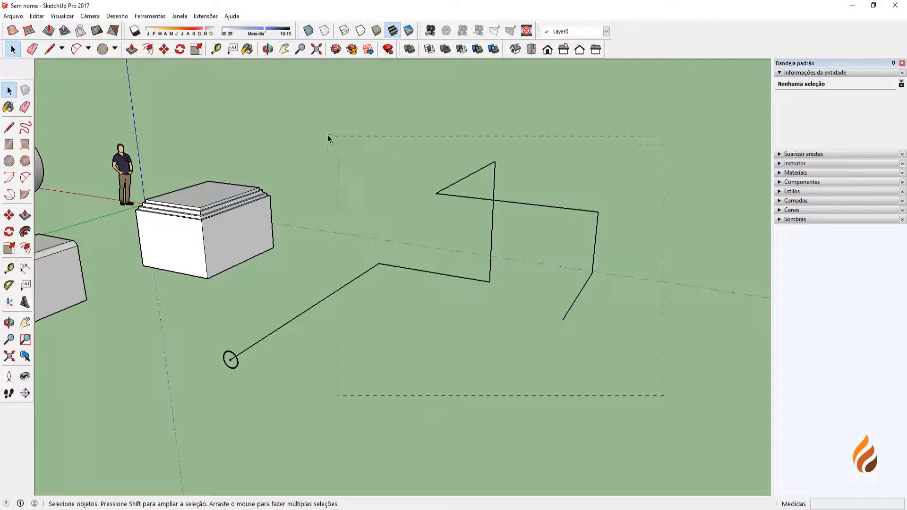
{"action": "left_click_drag", "start_coordinate": [329, 138], "coordinate": [329, 140]}
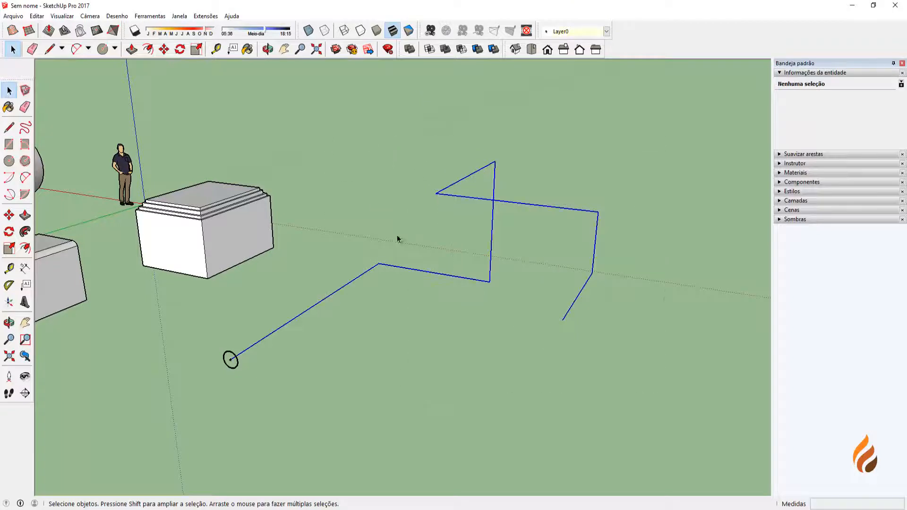
{"action": "left_click", "coordinate": [583, 300]}
- Sweep the ring profile along the entire connected bent path with Follow Me
{"action": "middle_click_drag", "start_coordinate": [543, 301], "coordinate": [530, 310]}
{"action": "middle_click_drag", "start_coordinate": [319, 366], "coordinate": [272, 370]}
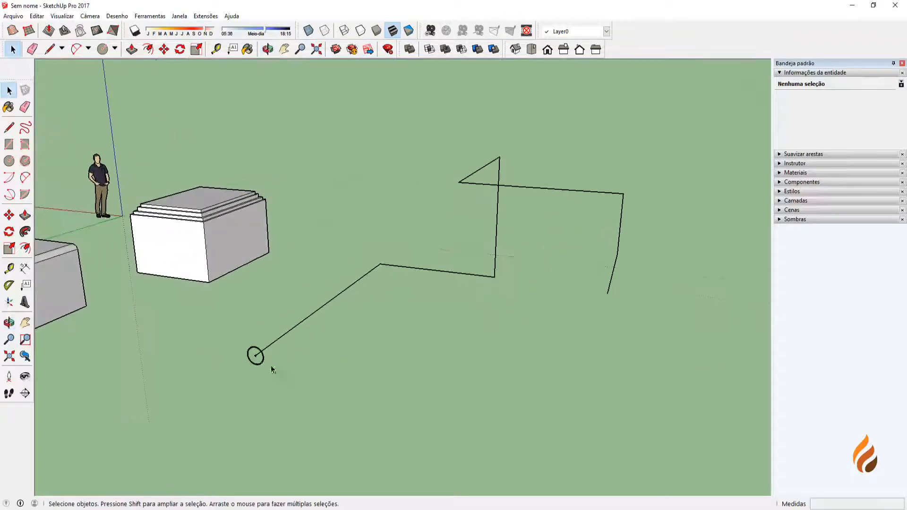
{"action": "scroll", "coordinate": [272, 370], "scroll_direction": "up", "scroll_amount": 10}
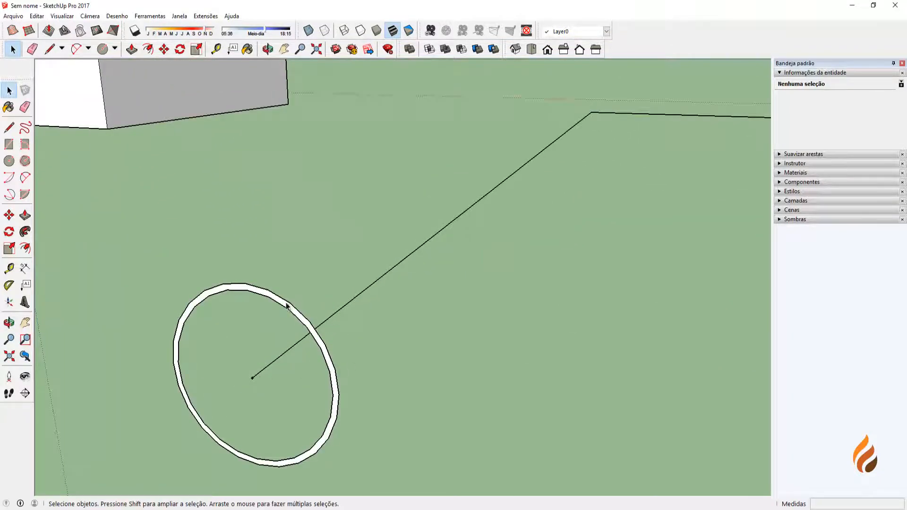
{"action": "scroll", "coordinate": [287, 306], "scroll_direction": "down", "scroll_amount": 10}
{"action": "middle_click_drag", "start_coordinate": [496, 277], "coordinate": [528, 321]}
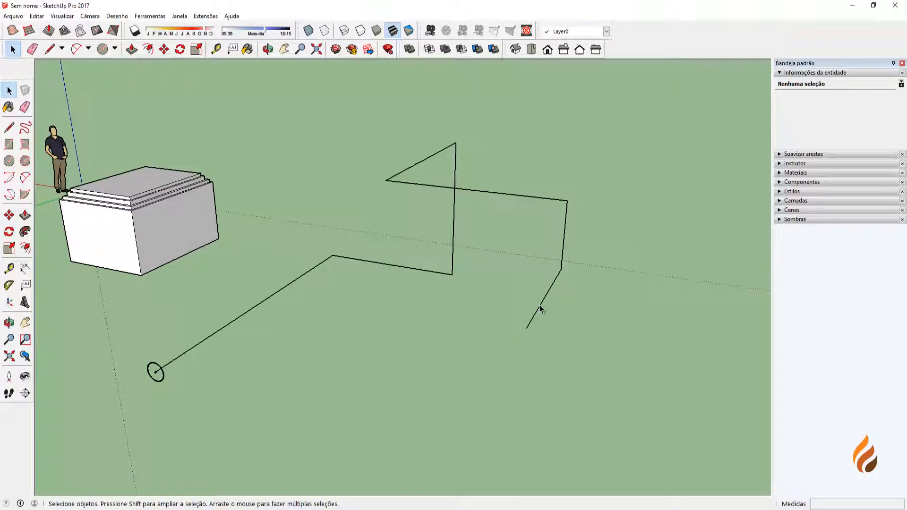
{"action": "triple_click", "coordinate": [540, 308]}
{"action": "middle_click_drag", "start_coordinate": [385, 357], "coordinate": [469, 413], "text": "shift"}
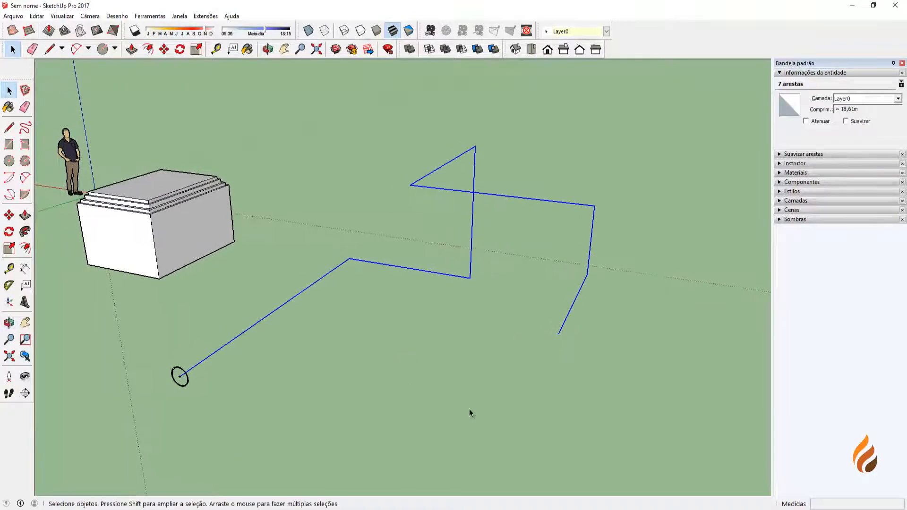
{"action": "middle_click_drag", "start_coordinate": [515, 341], "coordinate": [456, 288]}
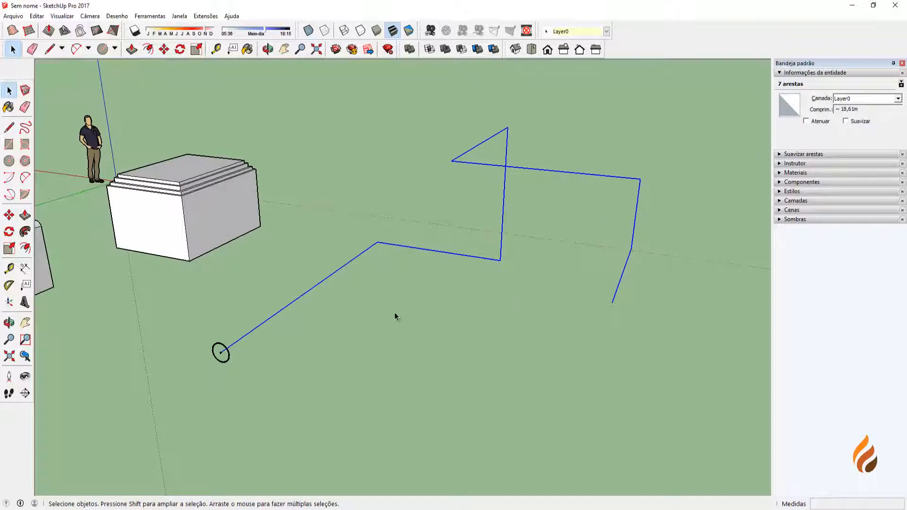
{"action": "middle_click_drag", "start_coordinate": [299, 301], "coordinate": [392, 305]}
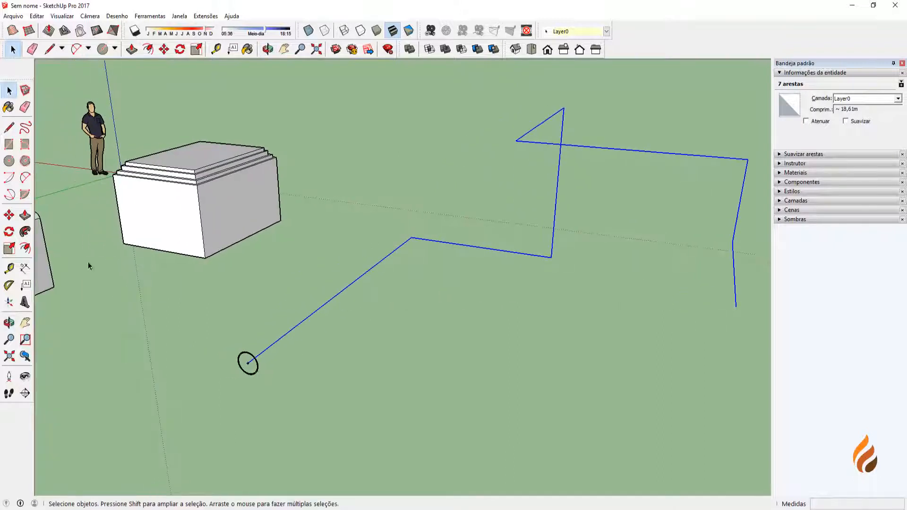
{"action": "left_click", "coordinate": [25, 232]}
{"action": "scroll", "coordinate": [250, 363], "scroll_direction": "up", "scroll_amount": 5}
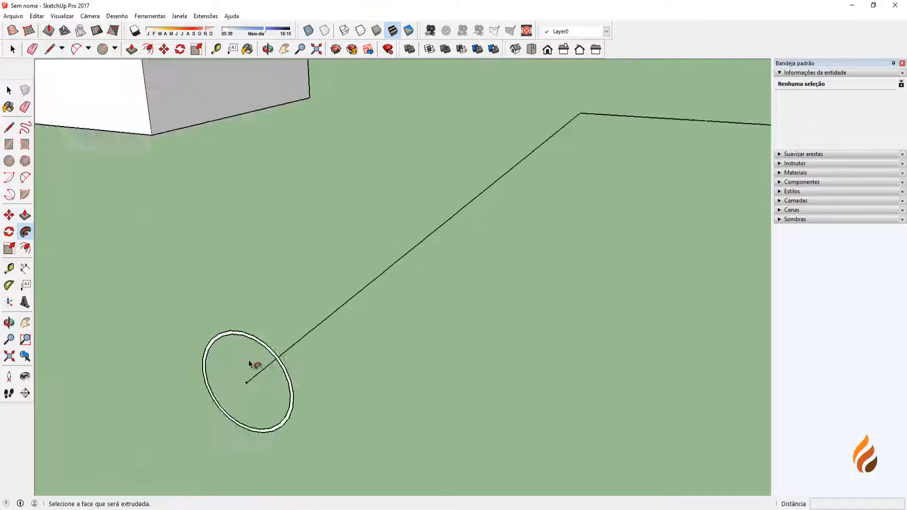
{"action": "scroll", "coordinate": [263, 331], "scroll_direction": "up", "scroll_amount": 5}
{"action": "scroll", "coordinate": [274, 309], "scroll_direction": "down", "scroll_amount": 4}
{"action": "scroll", "coordinate": [284, 304], "scroll_direction": "up", "scroll_amount": 2}
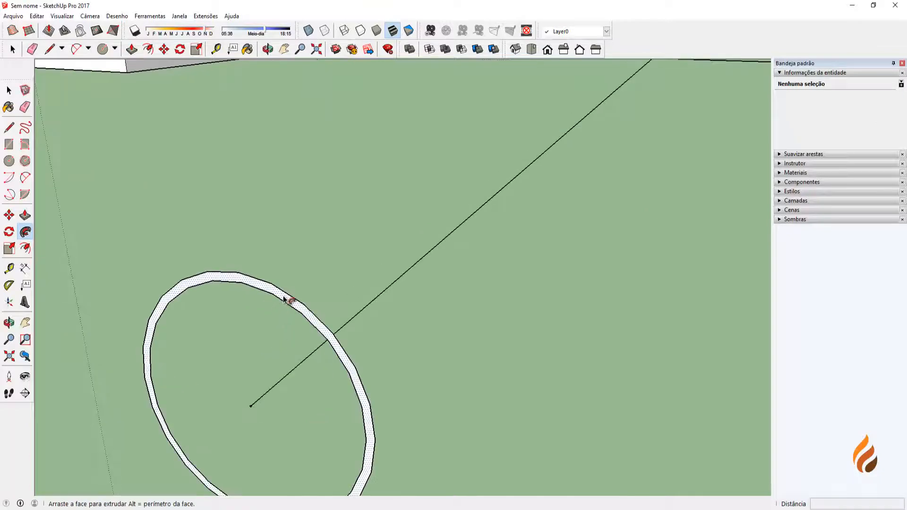
{"action": "left_click", "coordinate": [283, 296]}
- Select the whole guide path left inside the hollow pipe and delete it
{"action": "scroll", "coordinate": [267, 328], "scroll_direction": "down", "scroll_amount": 4}
{"action": "middle_click_drag", "start_coordinate": [266, 327], "coordinate": [364, 284]}
{"action": "scroll", "coordinate": [364, 284], "scroll_direction": "down", "scroll_amount": 4}
{"action": "middle_click_drag", "start_coordinate": [453, 243], "coordinate": [184, 293], "text": "shift"}
{"action": "middle_click_drag", "start_coordinate": [321, 304], "coordinate": [283, 341]}
{"action": "scroll", "coordinate": [348, 300], "scroll_direction": "up", "scroll_amount": 4}
{"action": "middle_click_drag", "start_coordinate": [347, 297], "coordinate": [365, 352]}
{"action": "scroll", "coordinate": [376, 315], "scroll_direction": "up", "scroll_amount": 3}
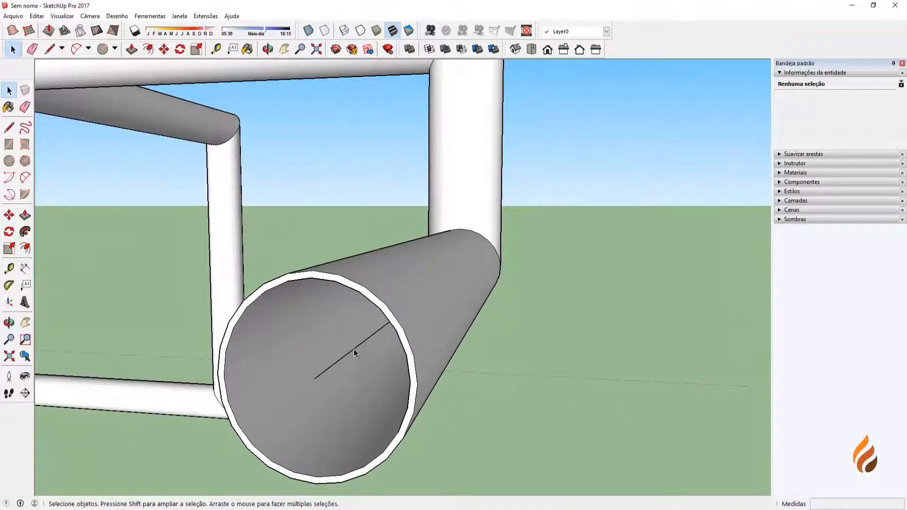
{"action": "left_click", "coordinate": [355, 353]}
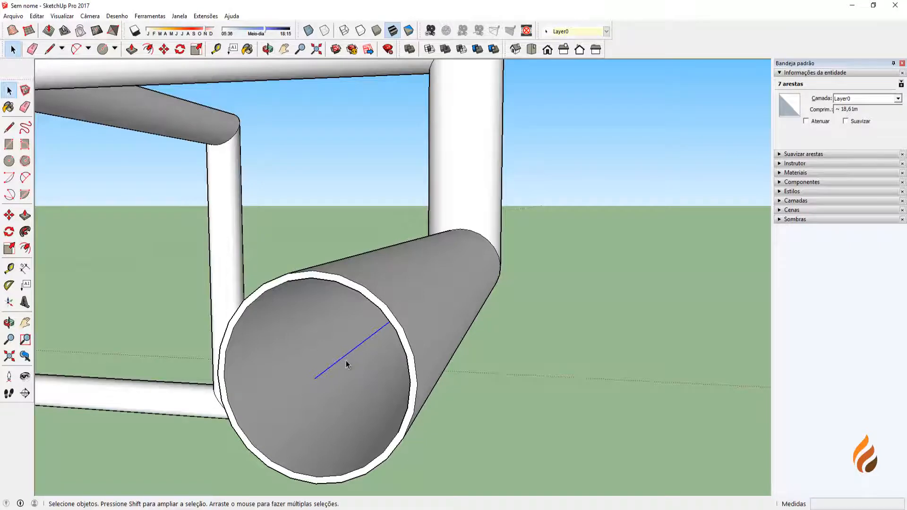
{"action": "scroll", "coordinate": [346, 364], "scroll_direction": "down", "scroll_amount": 5}
{"action": "middle_click_drag", "start_coordinate": [346, 365], "coordinate": [316, 356]}
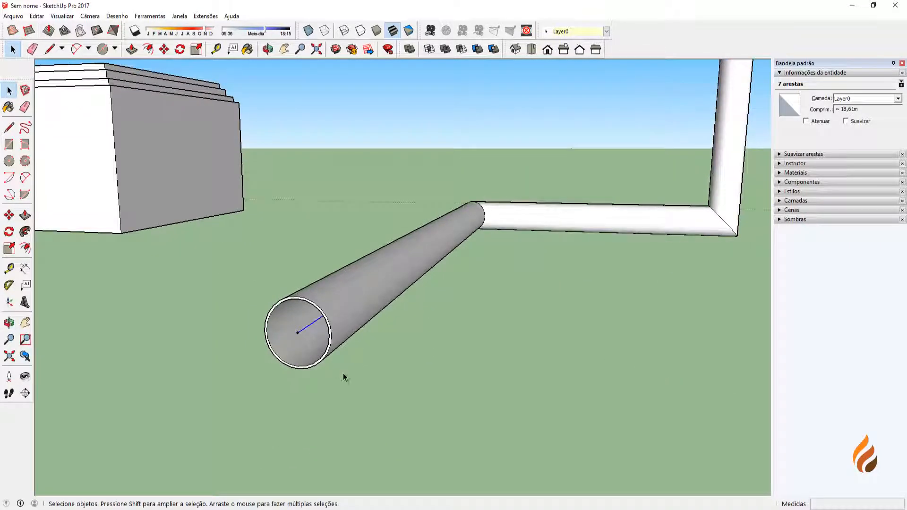
{"action": "key", "text": "Delete"}
- Examine the bends and open ends of the finished hollow pipe from several angles
{"action": "scroll", "coordinate": [279, 330], "scroll_direction": "down", "scroll_amount": 7}
{"action": "middle_click_drag", "start_coordinate": [285, 300], "coordinate": [306, 345]}
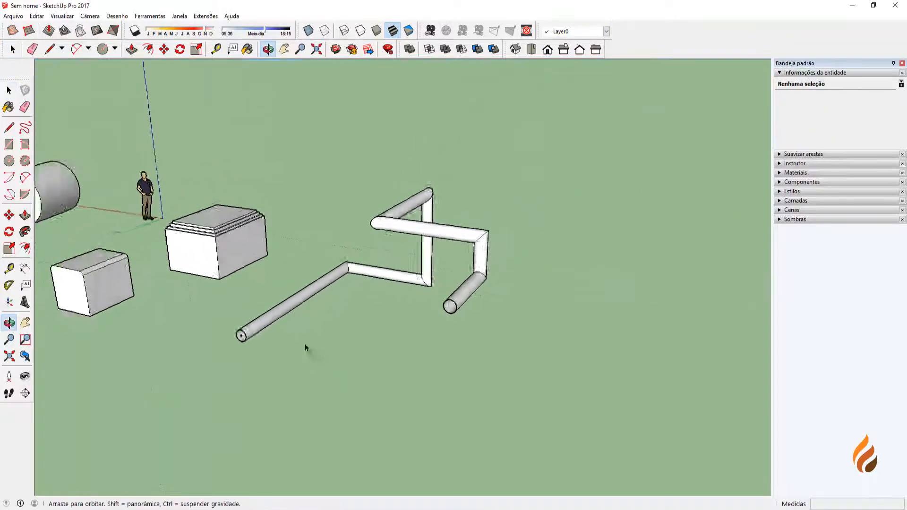
{"action": "key", "text": "space"}
{"action": "scroll", "coordinate": [364, 269], "scroll_direction": "up", "scroll_amount": 5}
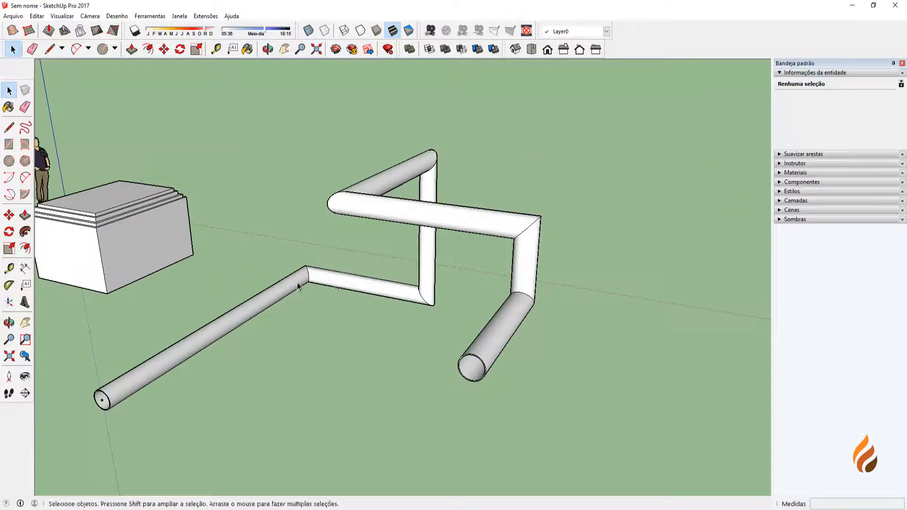
{"action": "scroll", "coordinate": [311, 294], "scroll_direction": "down", "scroll_amount": 3}
{"action": "middle_click_drag", "start_coordinate": [370, 334], "coordinate": [324, 324]}
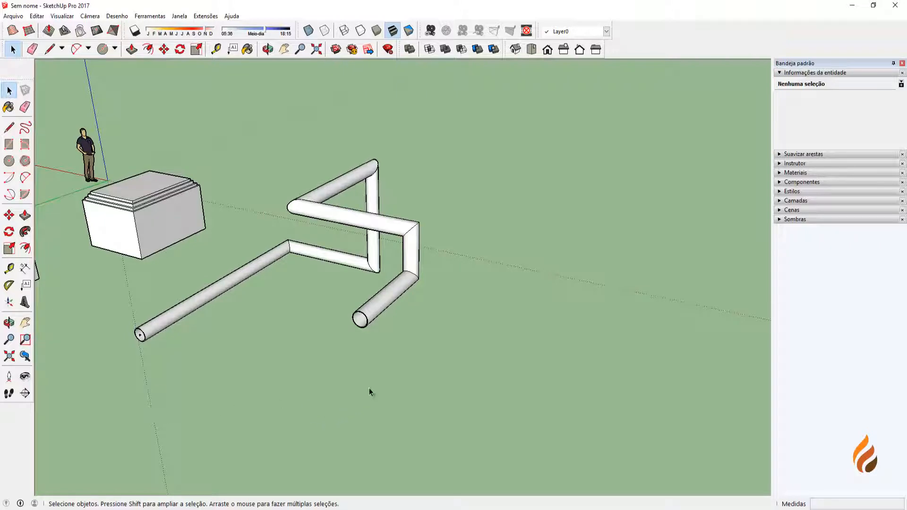
{"action": "middle_click_drag", "start_coordinate": [369, 389], "coordinate": [339, 410]}
{"action": "middle_click_drag", "start_coordinate": [418, 397], "coordinate": [289, 339]}
- Draw a straight path line on the ground along the green axis, in the empty area beside the hollow pipe
{"action": "key", "text": "l"}
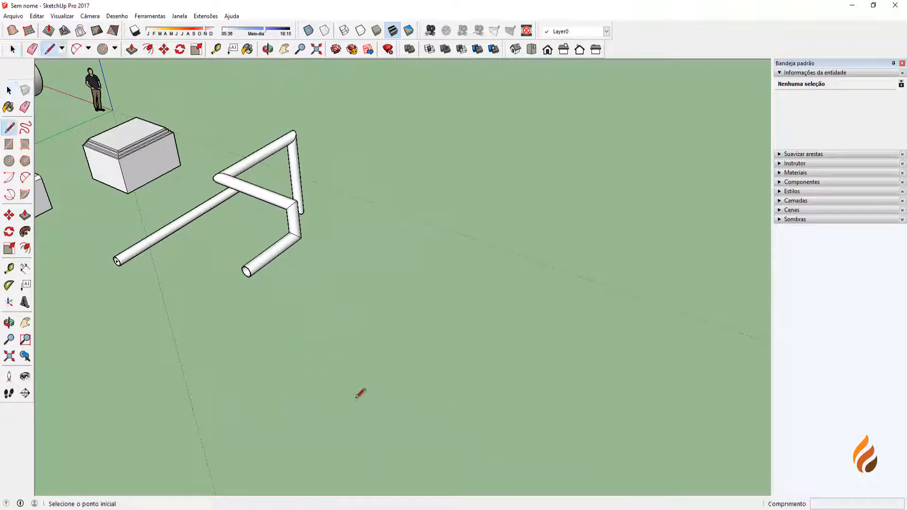
{"action": "left_click", "coordinate": [325, 401]}
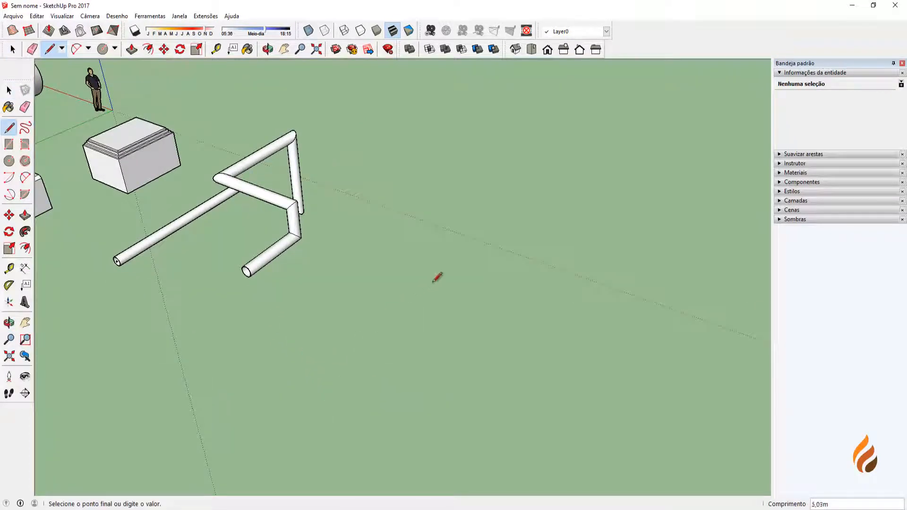
{"action": "scroll", "coordinate": [405, 318], "scroll_direction": "up", "scroll_amount": 2}
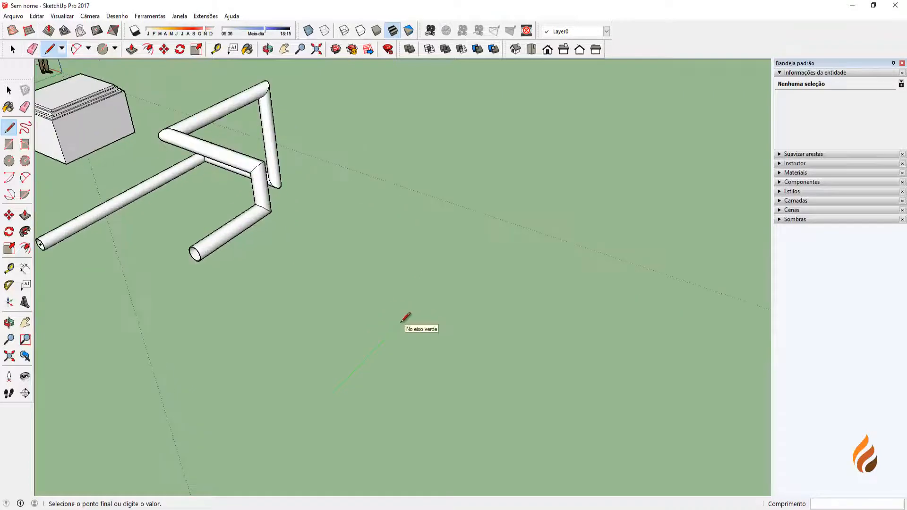
{"action": "middle_click_drag", "start_coordinate": [391, 348], "coordinate": [423, 328], "text": "shift"}
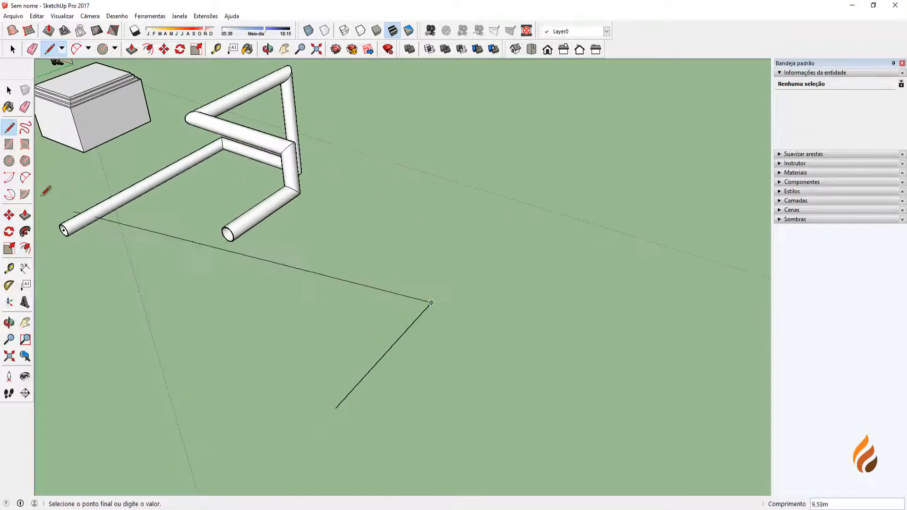
- Draw a wide three-point arc of about 3.14 m radius on the ground from the far end of the straight path line
{"action": "left_click", "coordinate": [9, 194]}
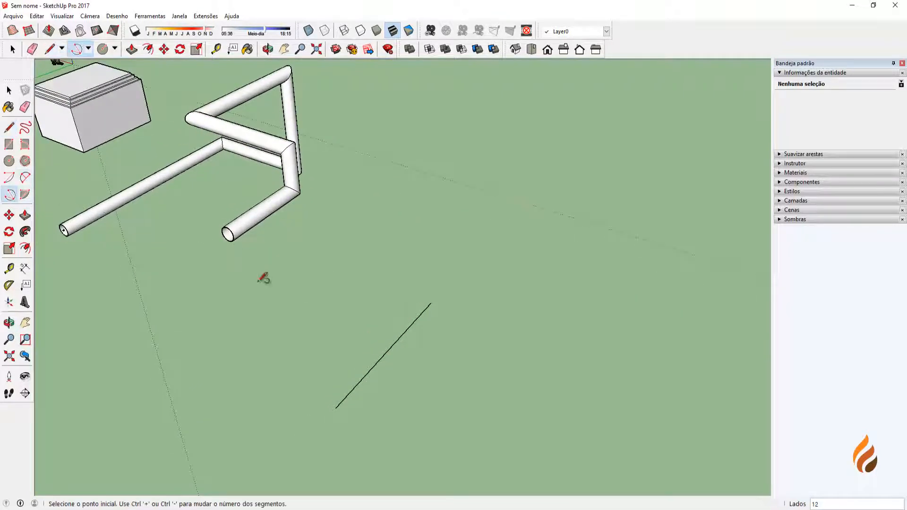
{"action": "left_click", "coordinate": [431, 302]}
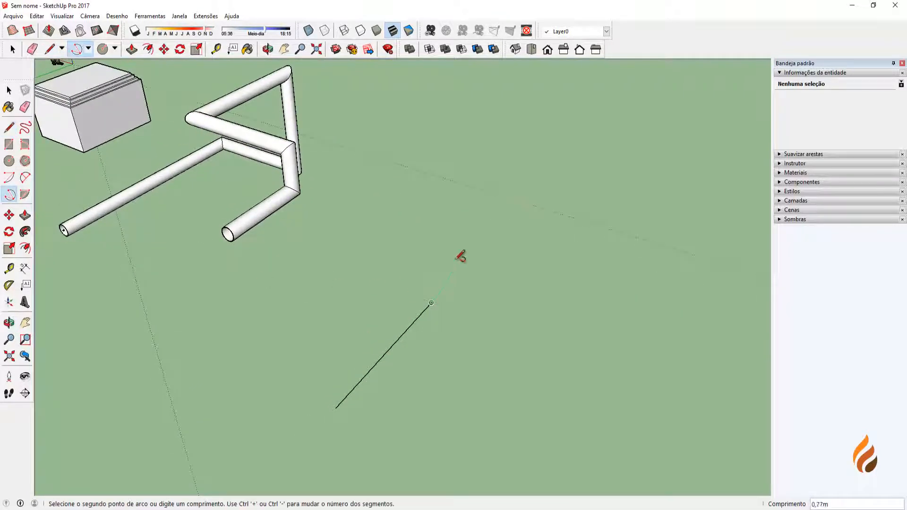
{"action": "left_click", "coordinate": [477, 212]}
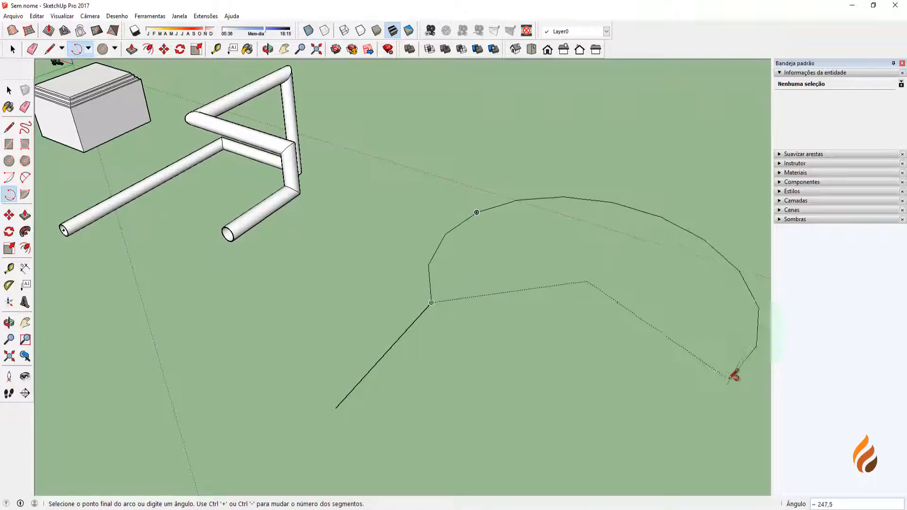
{"action": "left_click", "coordinate": [727, 348]}
{"action": "key", "text": "o"}
{"action": "mouse_move", "coordinate": [718, 344]}
{"action": "left_mouse_down"}
{"action": "mouse_move", "coordinate": [527, 361]}
{"action": "mouse_move", "coordinate": [547, 246]}
{"action": "mouse_move", "coordinate": [468, 314]}
{"action": "mouse_move", "coordinate": [349, 302]}
{"action": "left_mouse_up"}
{"action": "key", "text": "a"}
{"action": "scroll", "coordinate": [340, 289], "scroll_direction": "up", "scroll_amount": 2}
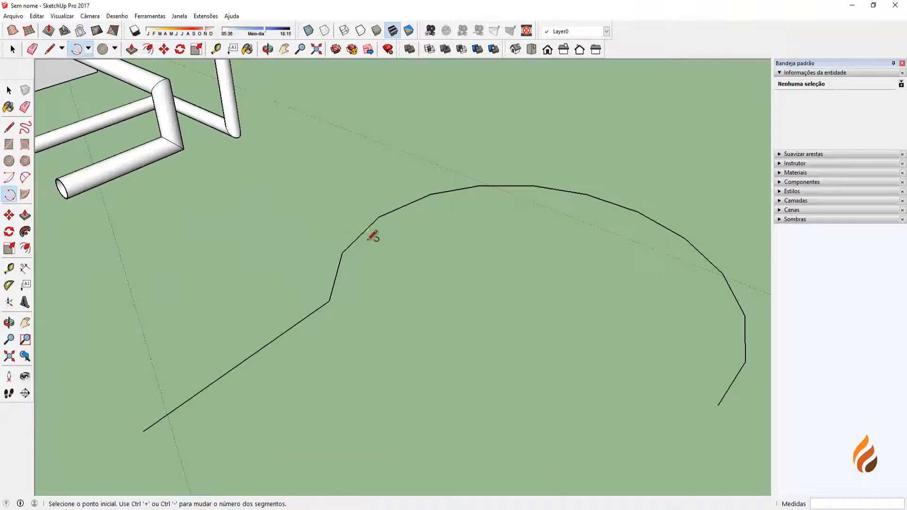
{"action": "middle_click_drag", "start_coordinate": [374, 236], "coordinate": [358, 259]}
{"action": "key", "text": "space"}
{"action": "middle_click_drag", "start_coordinate": [497, 293], "coordinate": [377, 283]}
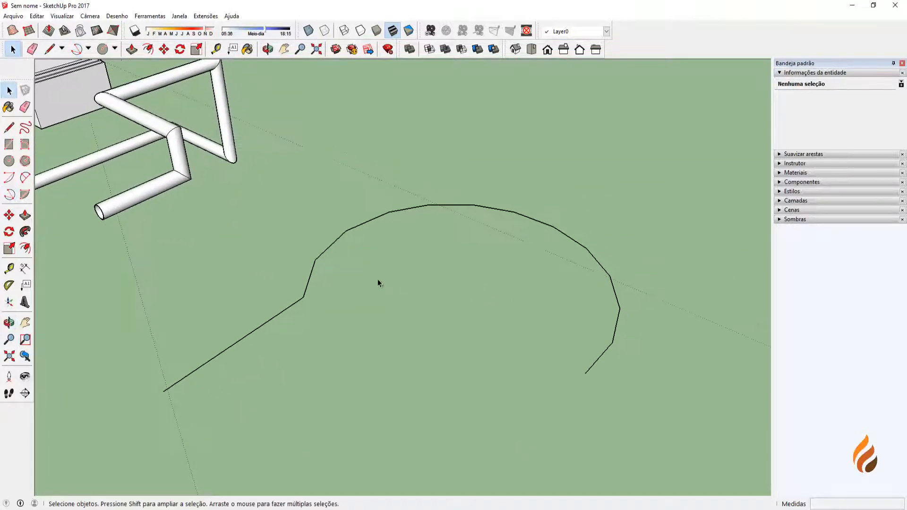
{"action": "scroll", "coordinate": [349, 293], "scroll_direction": "up", "scroll_amount": 1}
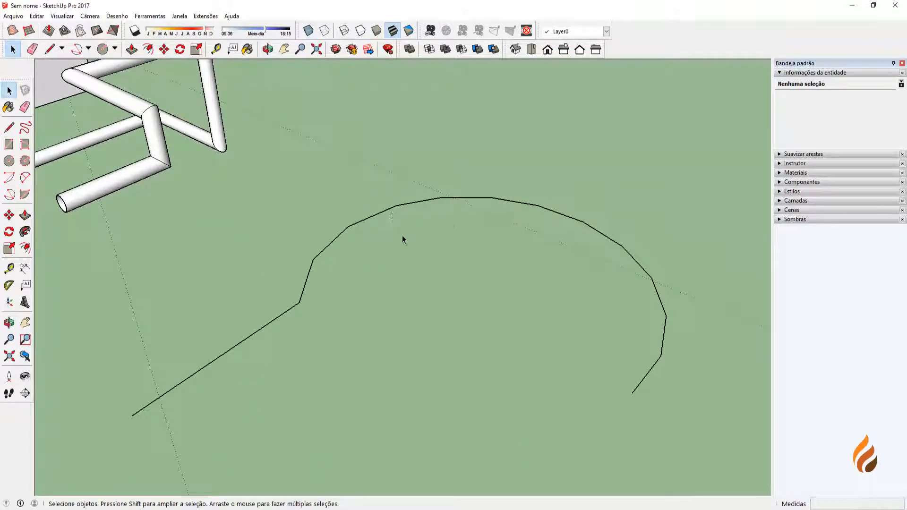
- Set the arc's segment count to 40 in its entity information
{"action": "left_click", "coordinate": [643, 271]}
{"action": "right_click", "coordinate": [643, 269]}
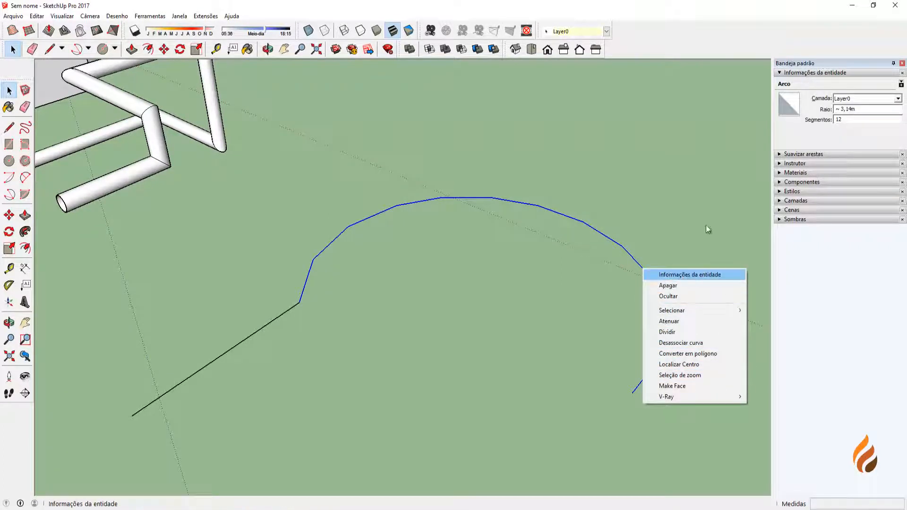
{"action": "left_click", "coordinate": [779, 74]}
{"action": "left_click", "coordinate": [779, 72]}
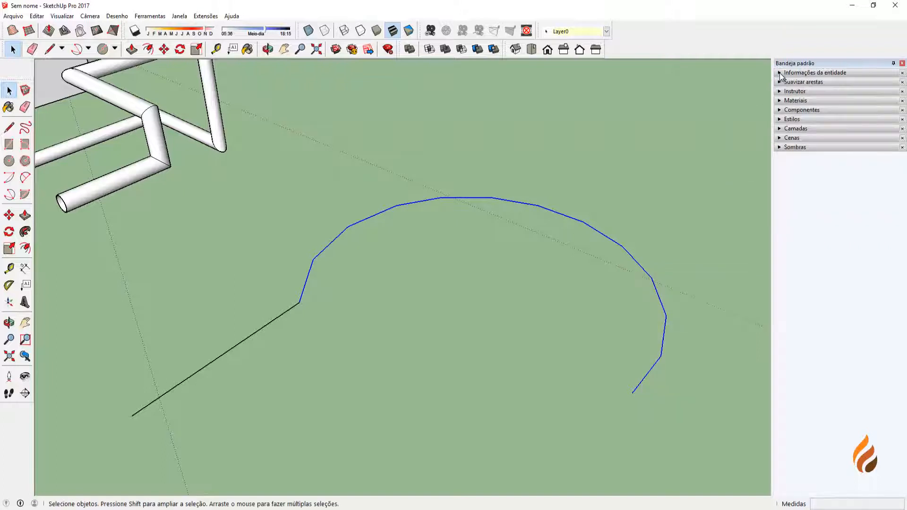
{"action": "left_click", "coordinate": [779, 73]}
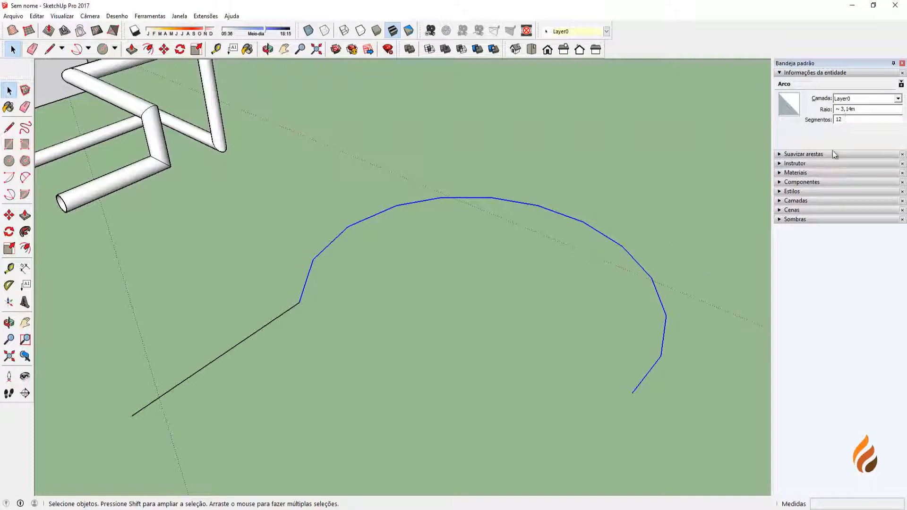
{"action": "left_click", "coordinate": [843, 120]}
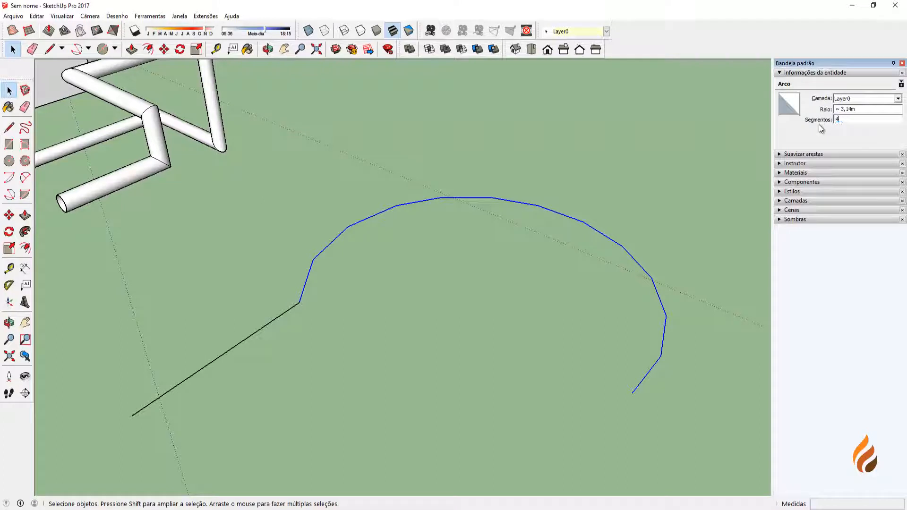
{"action": "key", "text": "Return"}
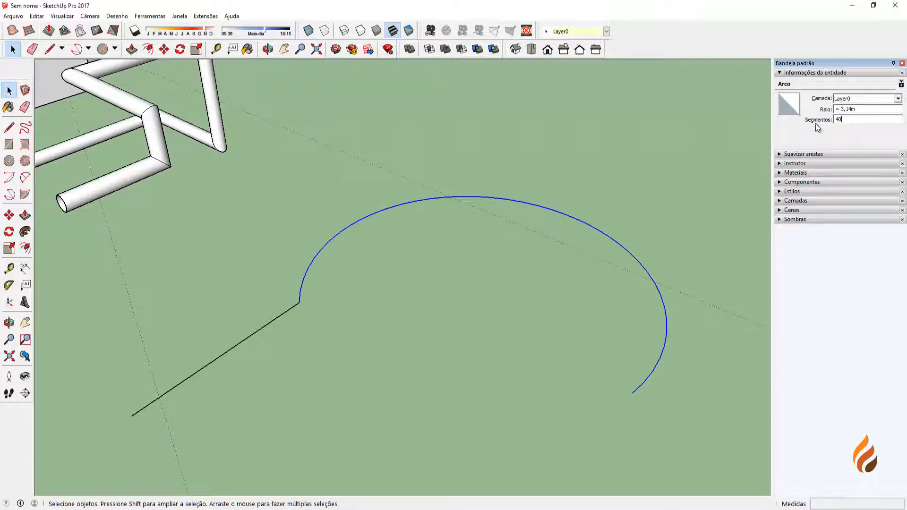
{"action": "middle_click_drag", "start_coordinate": [398, 360], "coordinate": [529, 333]}
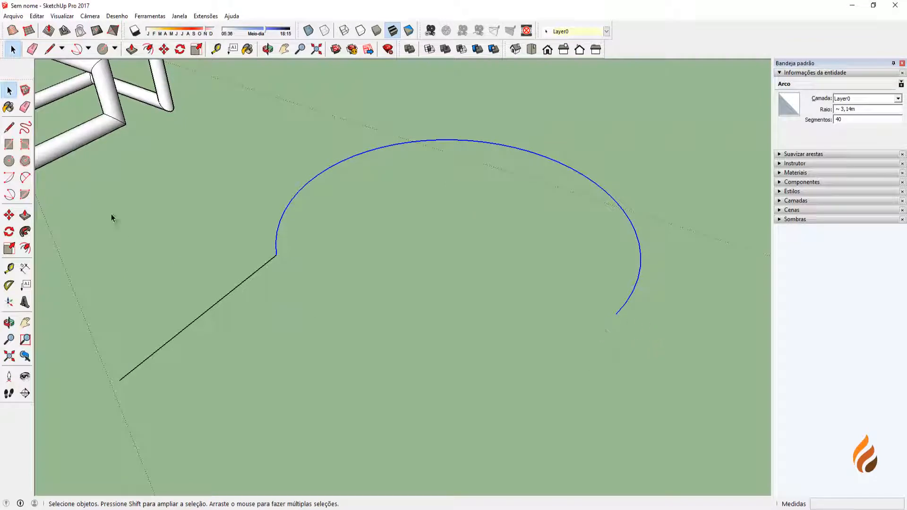
- Draw a second three-point arc on the ground from the first arc's free end, curving the opposite way, and clear the selection
{"action": "left_click", "coordinate": [9, 178]}
{"action": "scroll", "coordinate": [269, 320], "scroll_direction": "down", "scroll_amount": 2}
{"action": "middle_click_drag", "start_coordinate": [269, 320], "coordinate": [290, 238], "text": "shift"}
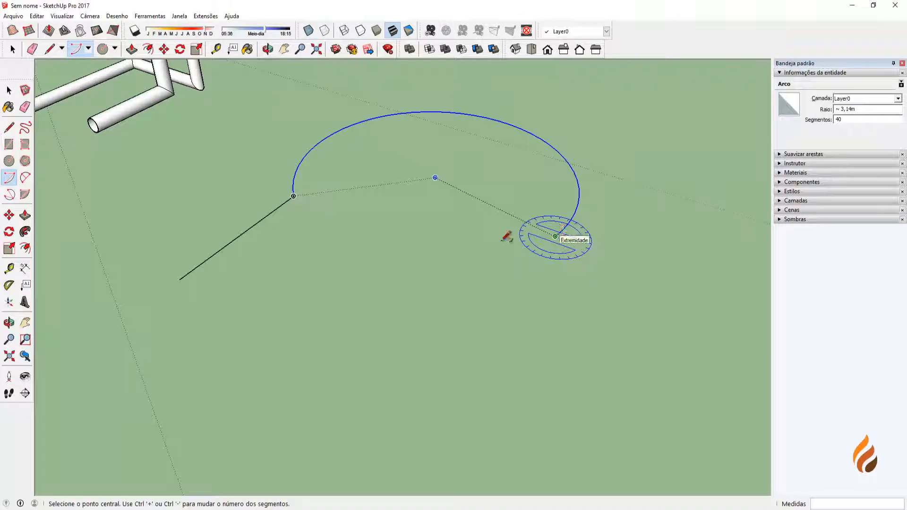
{"action": "left_click", "coordinate": [9, 194]}
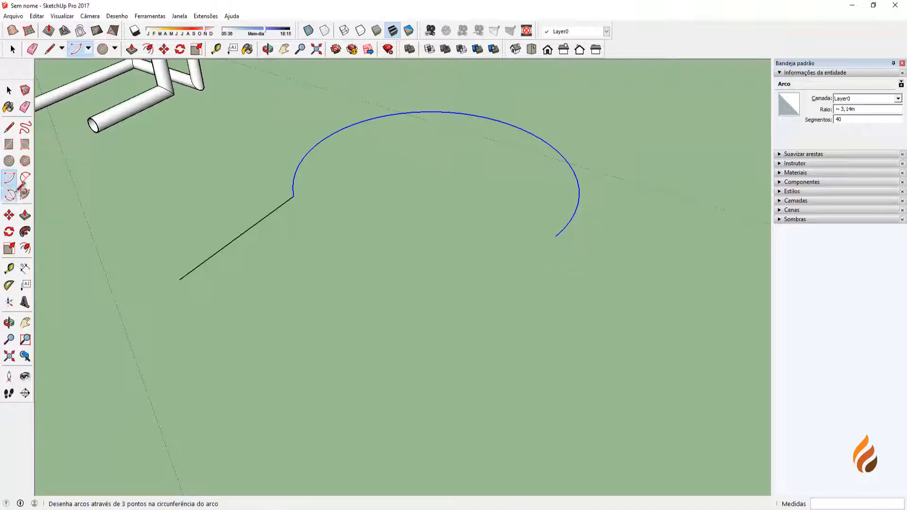
{"action": "left_click", "coordinate": [555, 236]}
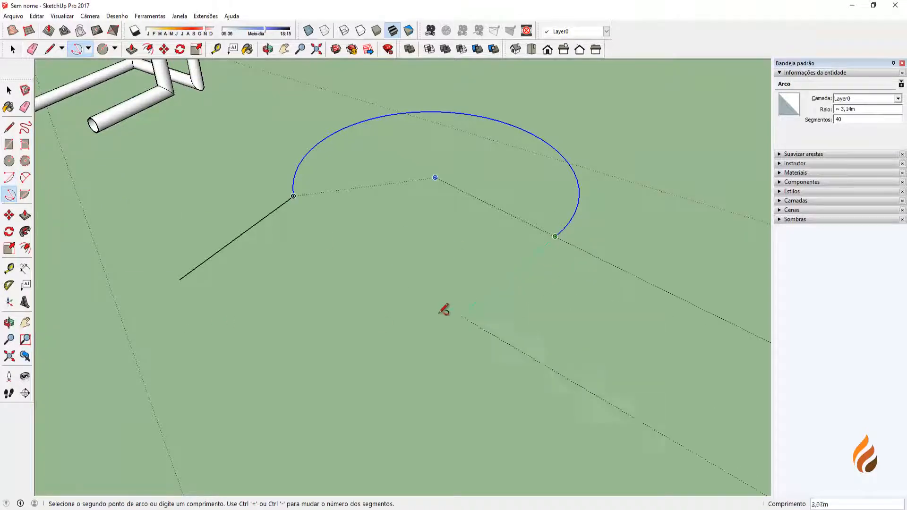
{"action": "left_click", "coordinate": [471, 285]}
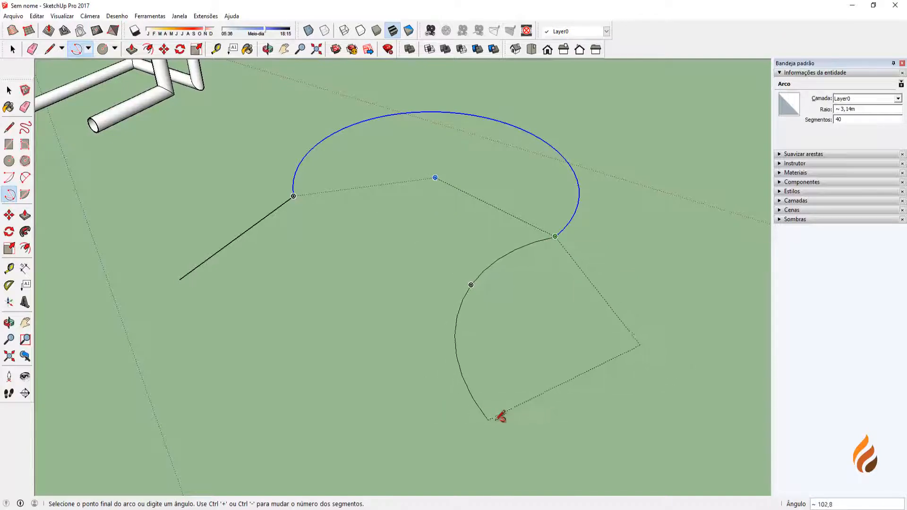
{"action": "left_click", "coordinate": [429, 421]}
{"action": "middle_click_drag", "start_coordinate": [292, 368], "coordinate": [403, 346]}
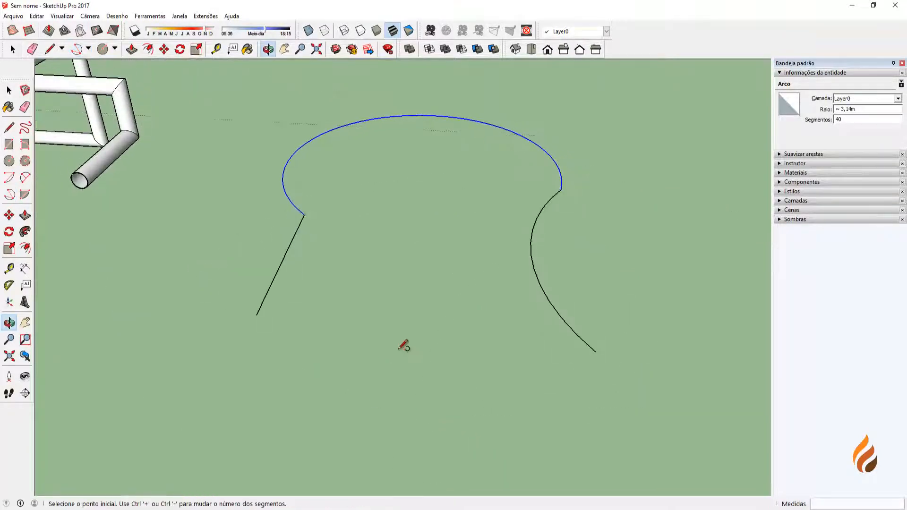
{"action": "key", "text": "space"}
{"action": "middle_click_drag", "start_coordinate": [495, 333], "coordinate": [450, 365]}
{"action": "left_click", "coordinate": [425, 352]}
- Draw the profile's bottom edge along the red axis from the straight path line's free end, and outline the raised block at its far end
{"action": "scroll", "coordinate": [368, 334], "scroll_direction": "down", "scroll_amount": 1}
{"action": "middle_click_drag", "start_coordinate": [312, 343], "coordinate": [354, 328]}
{"action": "scroll", "coordinate": [260, 312], "scroll_direction": "up", "scroll_amount": 1}
{"action": "middle_click_drag", "start_coordinate": [260, 315], "coordinate": [293, 318]}
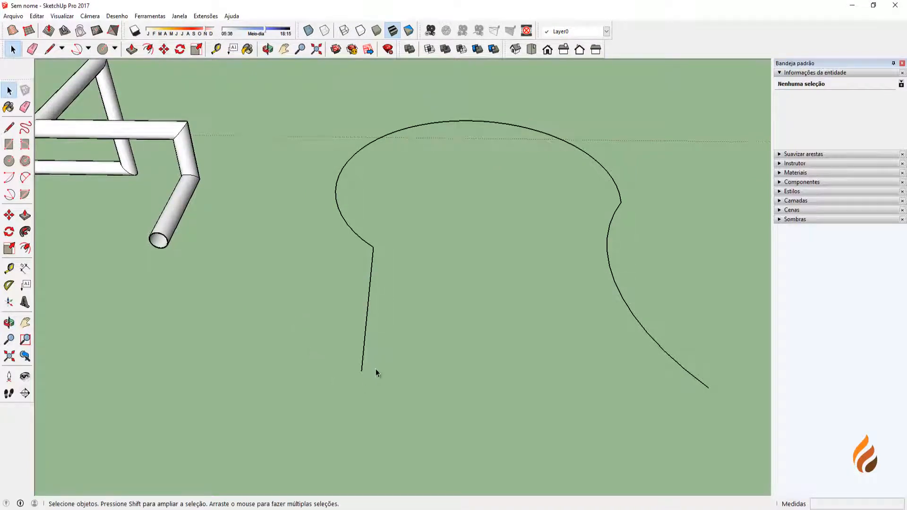
{"action": "middle_click_drag", "start_coordinate": [375, 370], "coordinate": [362, 322]}
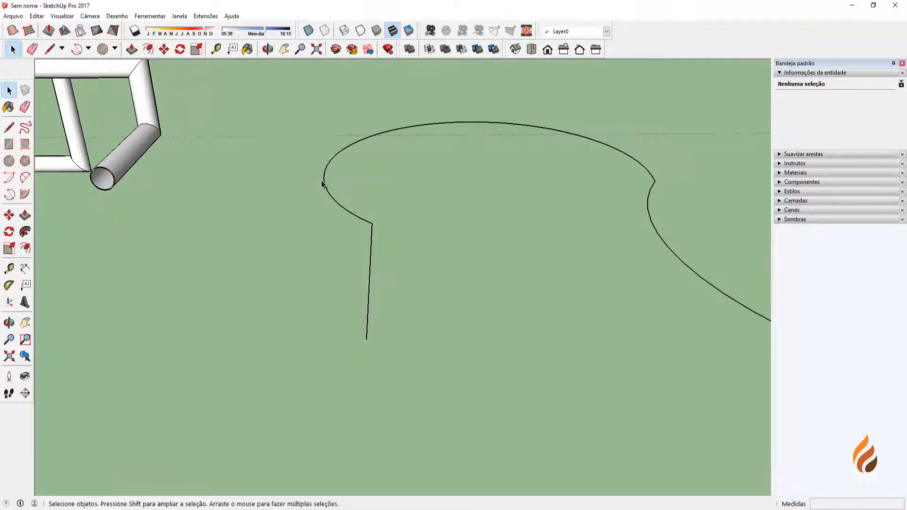
{"action": "middle_click_drag", "start_coordinate": [430, 296], "coordinate": [477, 339]}
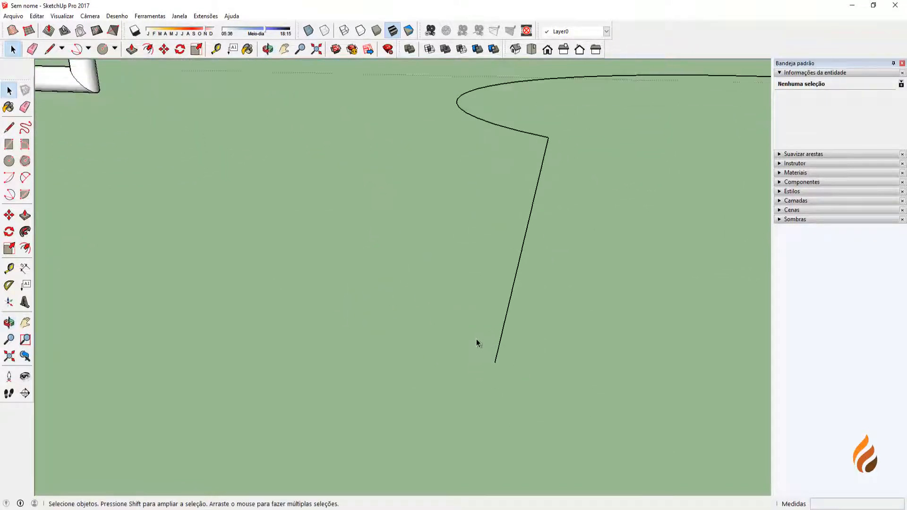
{"action": "middle_click_drag", "start_coordinate": [458, 308], "coordinate": [506, 319]}
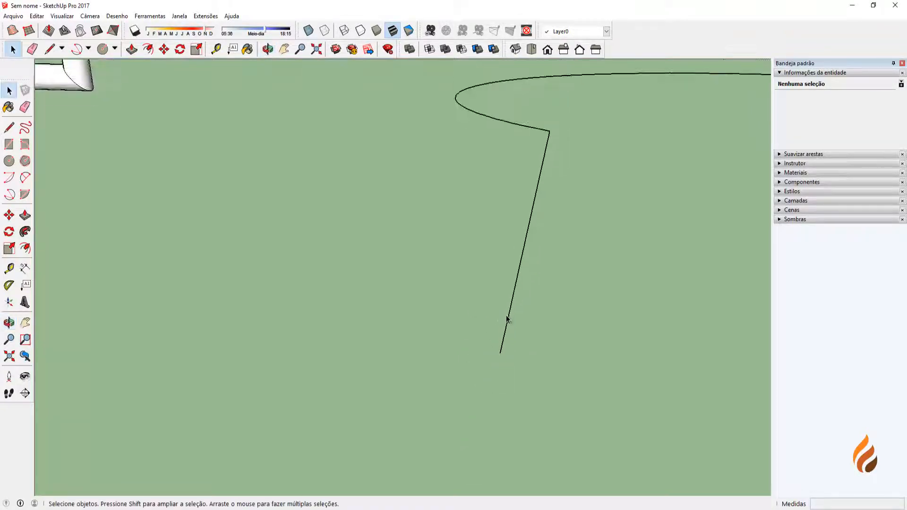
{"action": "key", "text": "l"}
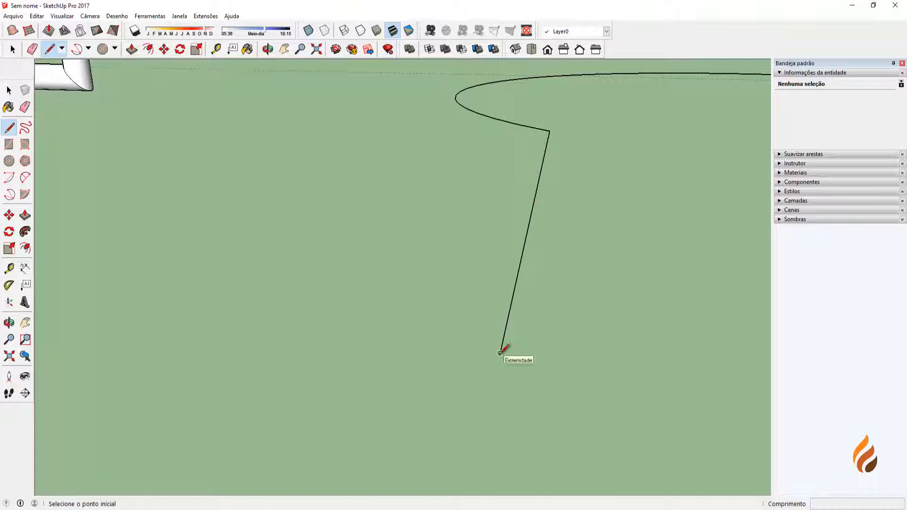
{"action": "left_click", "coordinate": [500, 353]}
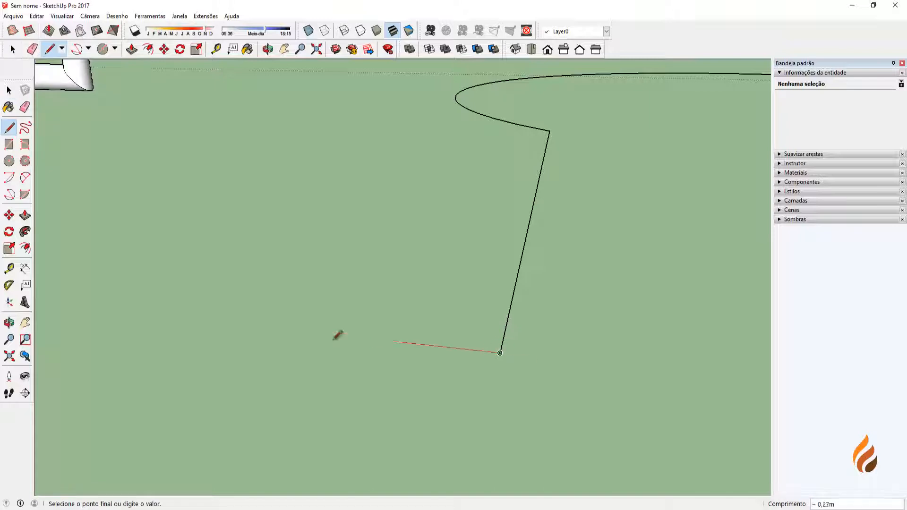
{"action": "left_click", "coordinate": [218, 322]}
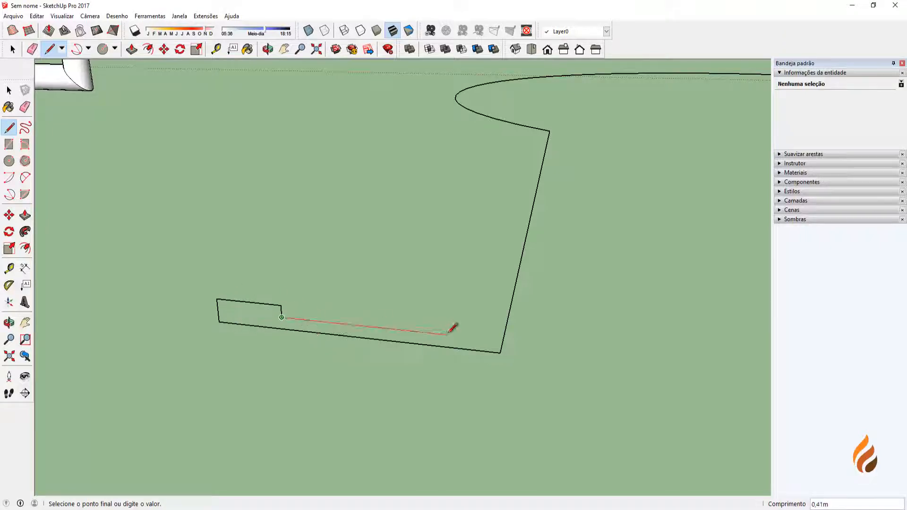
- Draw the profile's recessed middle and the raised block beside the path, closing the outline at the path's endpoint to form a face
{"action": "left_click", "coordinate": [426, 332]}
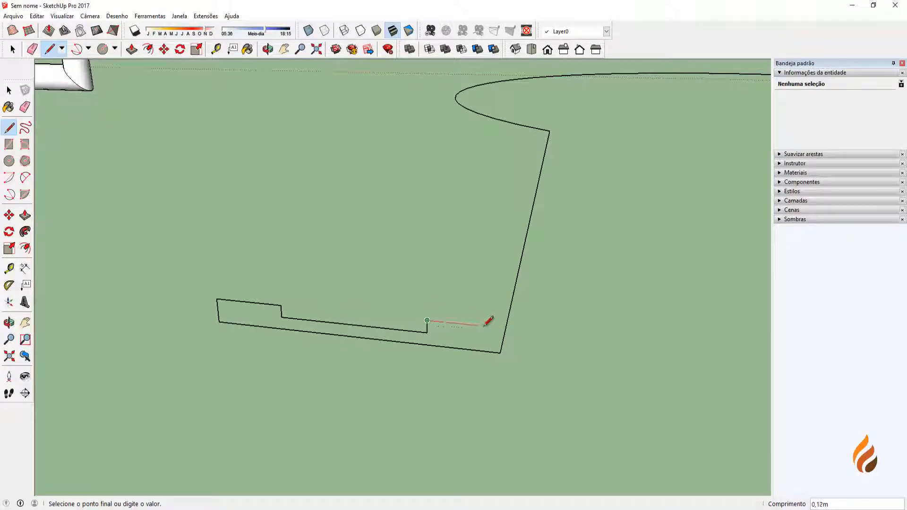
{"action": "mouse_move", "coordinate": [480, 328]}
{"action": "middle_mouse_down"}
{"action": "mouse_move", "coordinate": [477, 314]}
{"action": "mouse_move", "coordinate": [460, 332]}
{"action": "middle_mouse_up"}
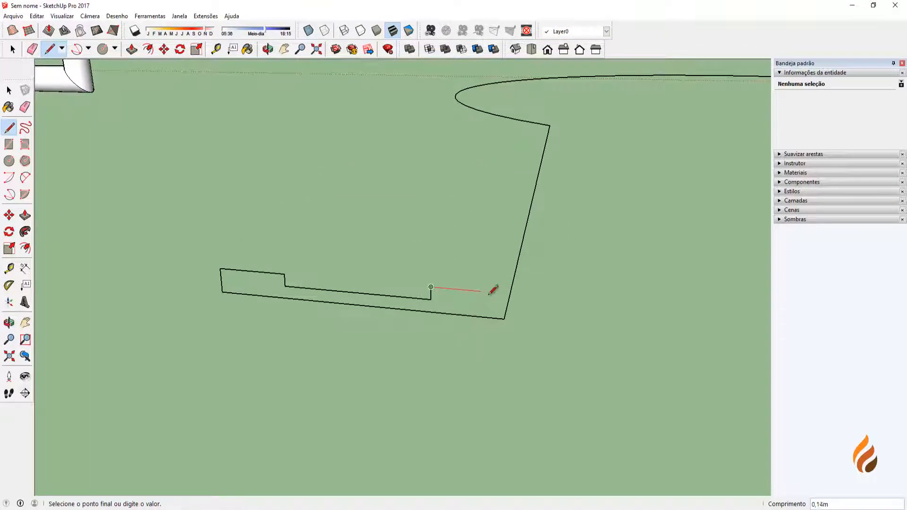
{"action": "mouse_move", "coordinate": [482, 292]}
{"action": "middle_mouse_down"}
{"action": "mouse_move", "coordinate": [480, 299]}
{"action": "mouse_move", "coordinate": [498, 296]}
{"action": "middle_mouse_up"}
{"action": "middle_click_drag", "start_coordinate": [546, 313], "coordinate": [478, 309]}
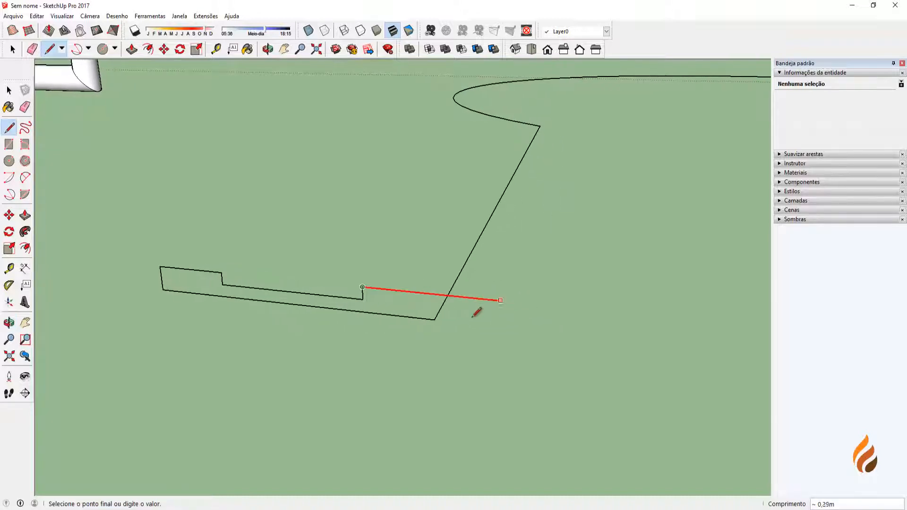
{"action": "left_click", "coordinate": [435, 320]}
{"action": "key", "text": "space"}
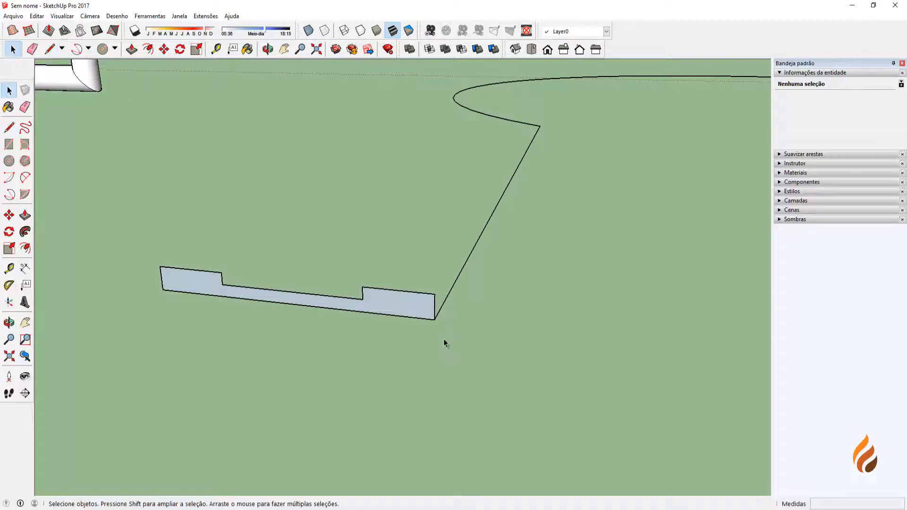
- Move the inner vertical edge of the profile's raised block farthest from the path about 0.02 m outward along the top edge
{"action": "middle_click_drag", "start_coordinate": [444, 343], "coordinate": [366, 308]}
{"action": "scroll", "coordinate": [352, 314], "scroll_direction": "up", "scroll_amount": 3}
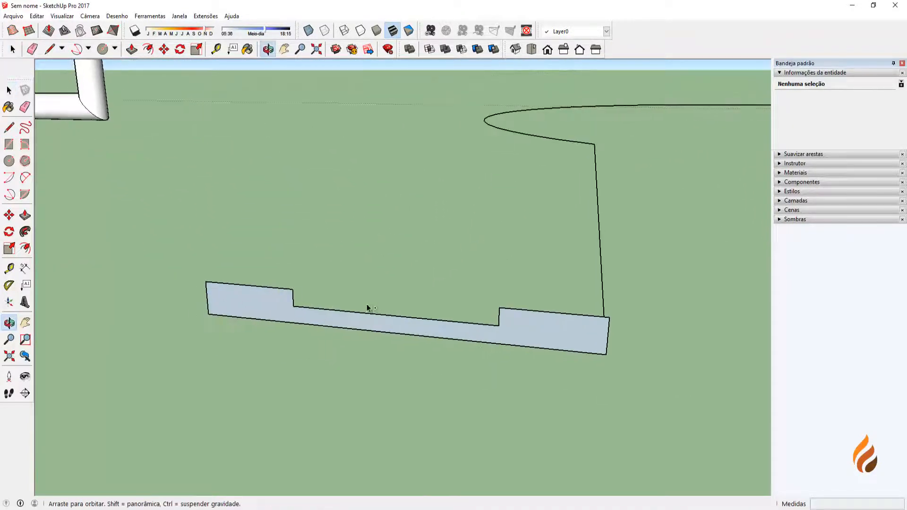
{"action": "scroll", "coordinate": [293, 297], "scroll_direction": "up", "scroll_amount": 1}
{"action": "left_click", "coordinate": [292, 301]}
{"action": "scroll", "coordinate": [293, 302], "scroll_direction": "up", "scroll_amount": 3}
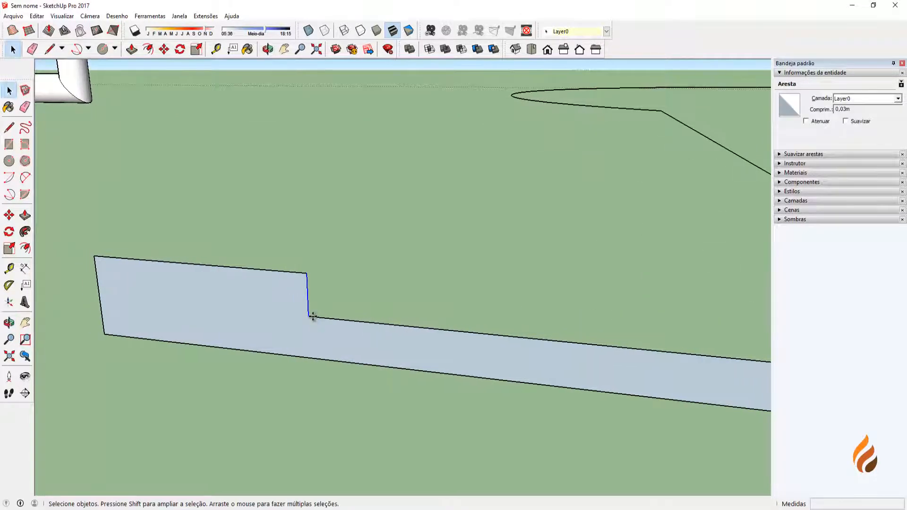
{"action": "key", "text": "m"}
{"action": "left_click", "coordinate": [306, 274]}
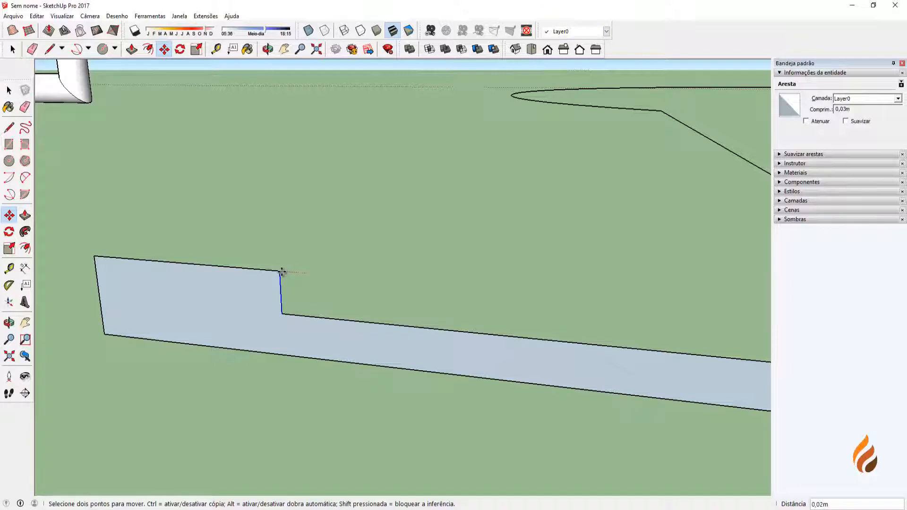
{"action": "left_click", "coordinate": [281, 271]}
{"action": "key", "text": "space"}
{"action": "scroll", "coordinate": [350, 276], "scroll_direction": "down", "scroll_amount": 5}
{"action": "left_click", "coordinate": [350, 276]}
- Select the straight line and both arcs as the path, and sweep the stepped profile face along them with Follow Me
{"action": "middle_click_drag", "start_coordinate": [354, 289], "coordinate": [557, 346]}
{"action": "scroll", "coordinate": [383, 286], "scroll_direction": "up", "scroll_amount": 2}
{"action": "scroll", "coordinate": [381, 283], "scroll_direction": "up", "scroll_amount": 5}
{"action": "scroll", "coordinate": [392, 289], "scroll_direction": "down", "scroll_amount": 3}
{"action": "scroll", "coordinate": [392, 292], "scroll_direction": "down", "scroll_amount": 3}
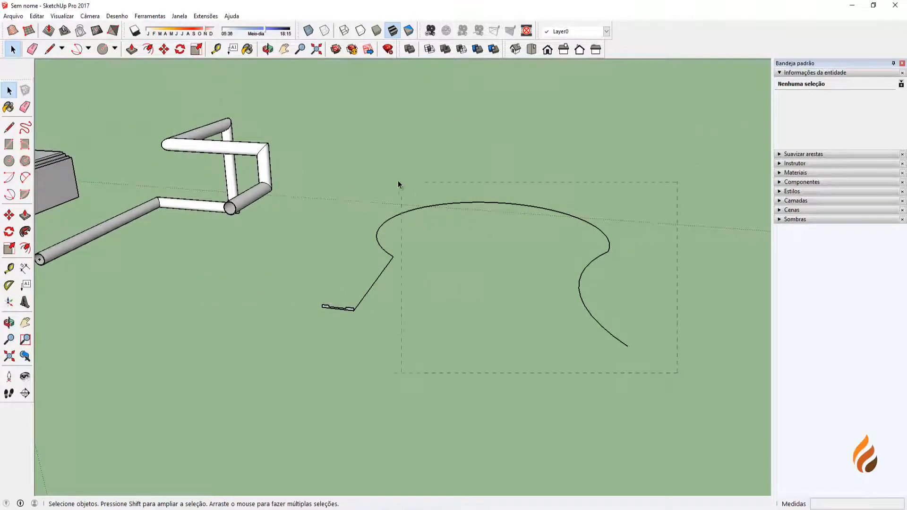
{"action": "middle_click_drag", "start_coordinate": [326, 297], "coordinate": [348, 295]}
{"action": "scroll", "coordinate": [349, 296], "scroll_direction": "up", "scroll_amount": 5}
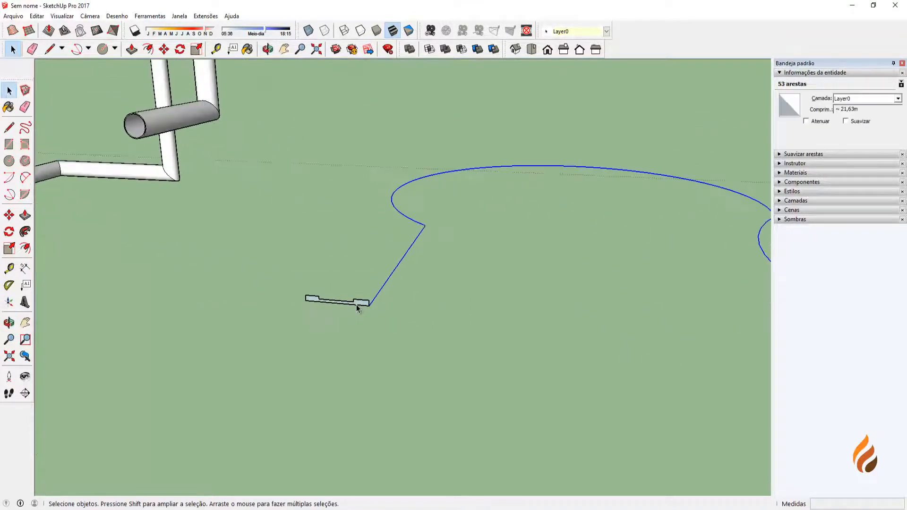
{"action": "left_click", "coordinate": [25, 231]}
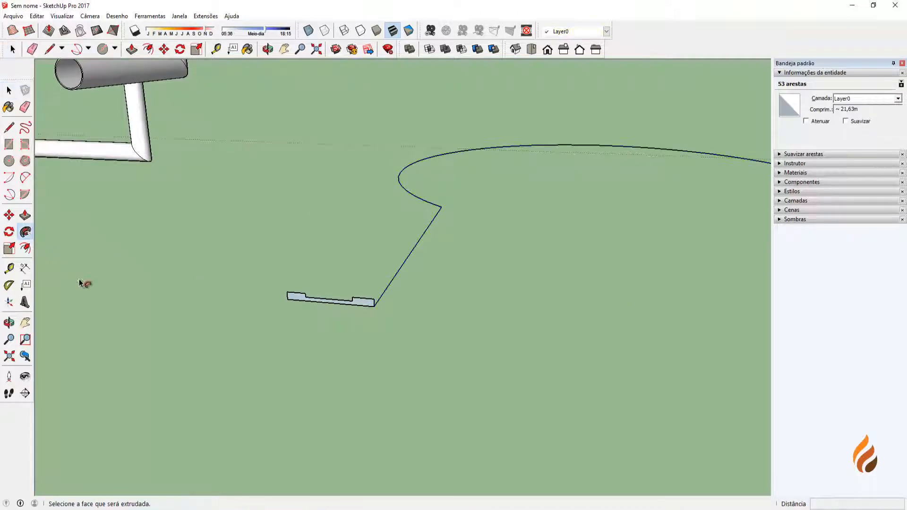
{"action": "left_click", "coordinate": [355, 307]}
- Inspect the swept curved track alongside the pipe and box models from several angles
{"action": "middle_click_drag", "start_coordinate": [365, 320], "coordinate": [343, 298]}
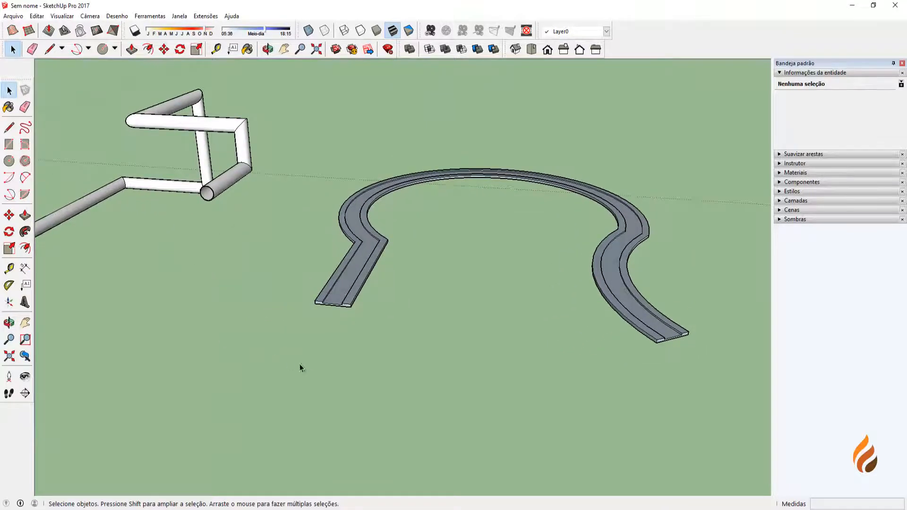
{"action": "middle_click_drag", "start_coordinate": [300, 368], "coordinate": [349, 344]}
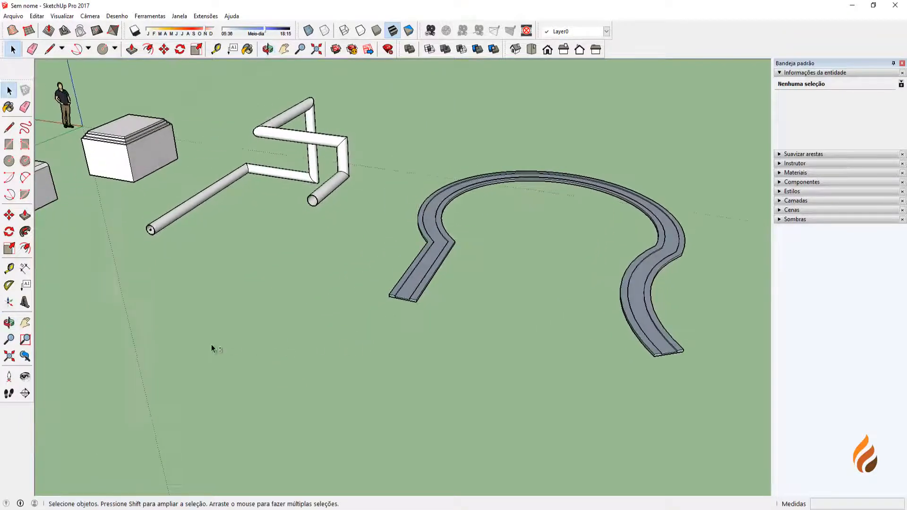
{"action": "scroll", "coordinate": [376, 257], "scroll_direction": "up", "scroll_amount": 2}
{"action": "middle_click_drag", "start_coordinate": [377, 260], "coordinate": [355, 279]}
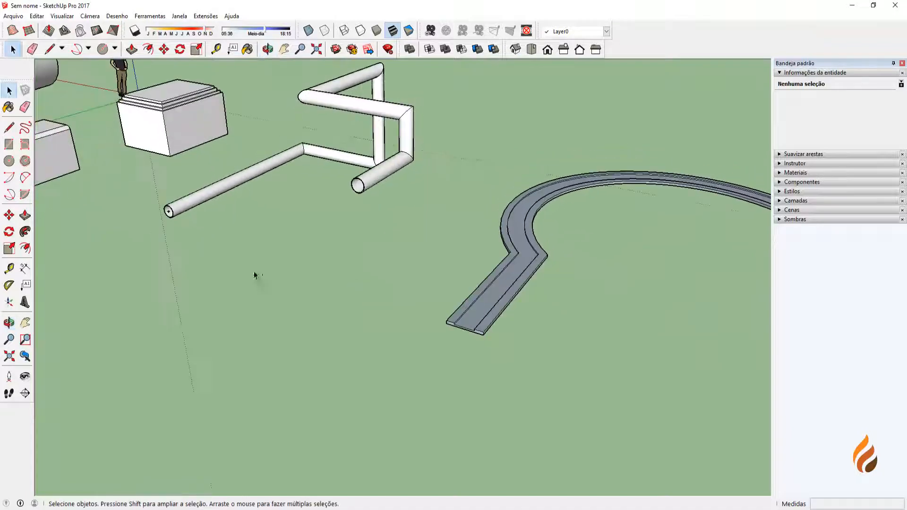
{"action": "middle_click_drag", "start_coordinate": [255, 276], "coordinate": [373, 282]}
{"action": "scroll", "coordinate": [368, 283], "scroll_direction": "up", "scroll_amount": 1}
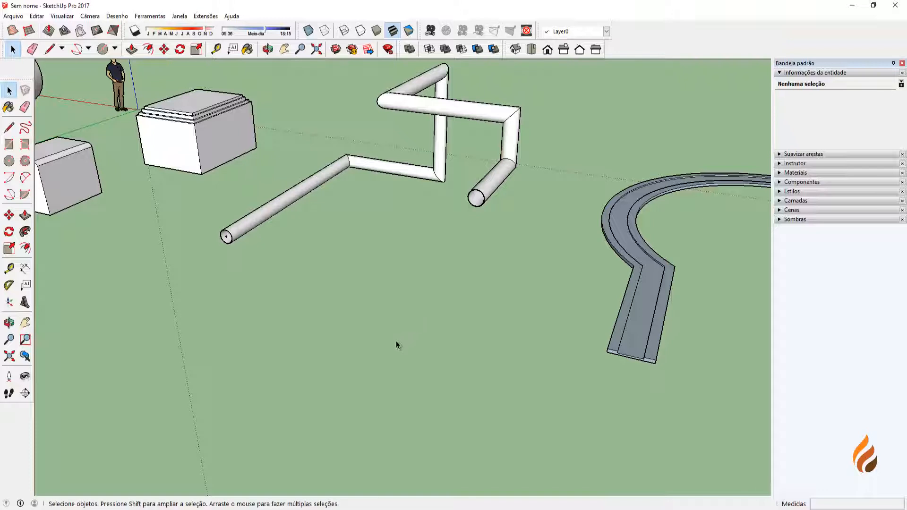
{"action": "middle_click_drag", "start_coordinate": [391, 340], "coordinate": [377, 352]}
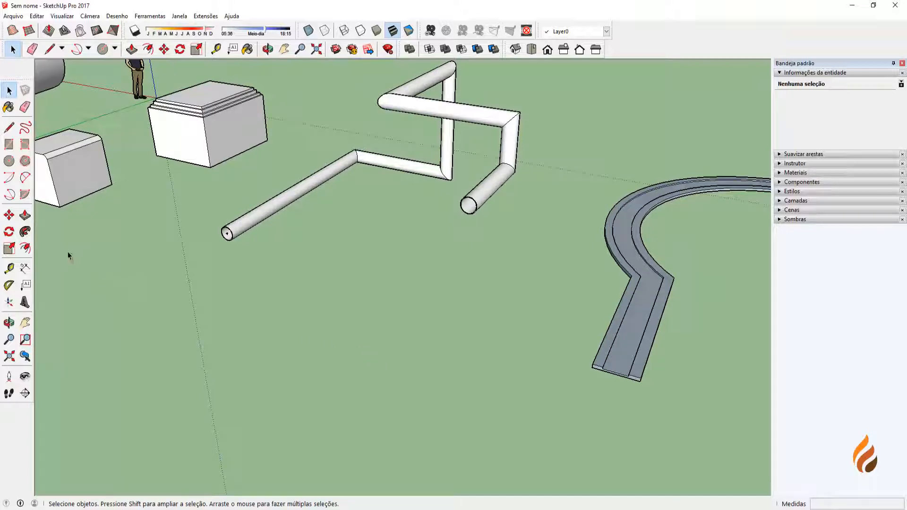
- Draw a circle with a radius of about 0.67 m on the open ground between the pipe and the track
{"action": "middle_click_drag", "start_coordinate": [396, 347], "coordinate": [418, 390]}
{"action": "key", "text": "c"}
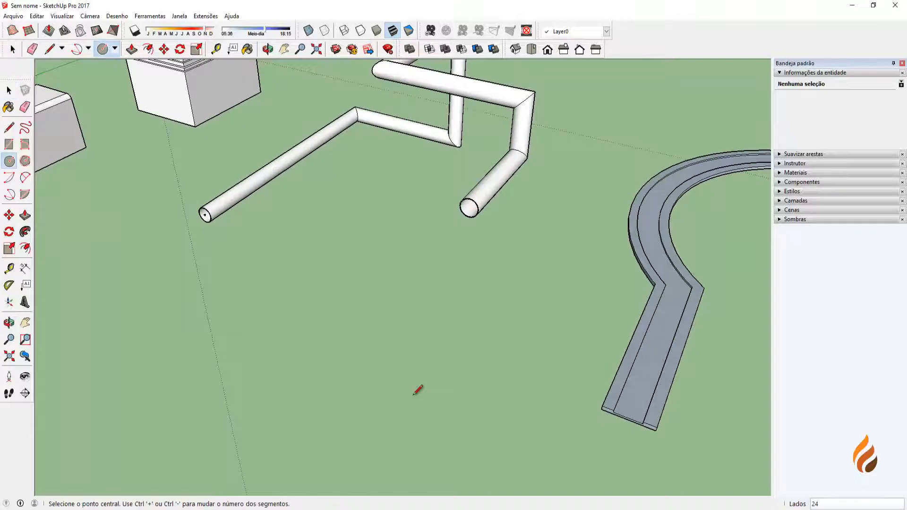
{"action": "left_click", "coordinate": [339, 357]}
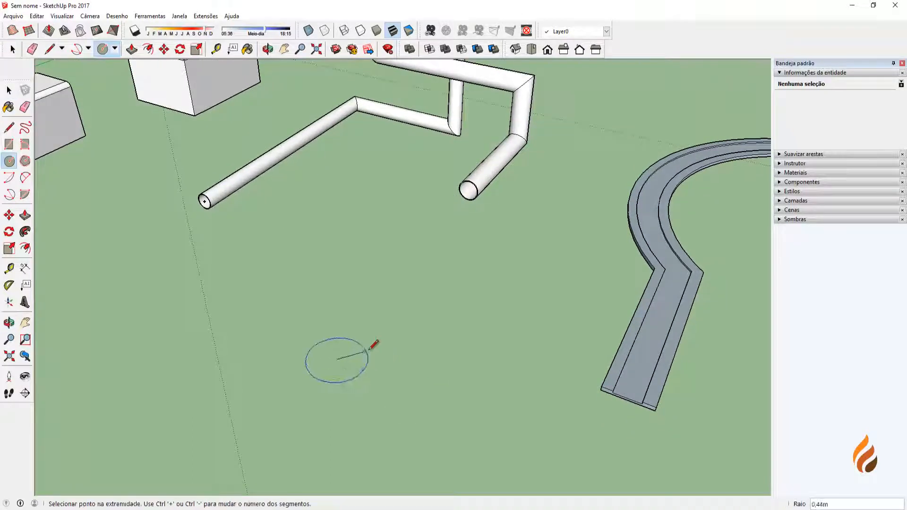
{"action": "scroll", "coordinate": [364, 341], "scroll_direction": "up", "scroll_amount": 1}
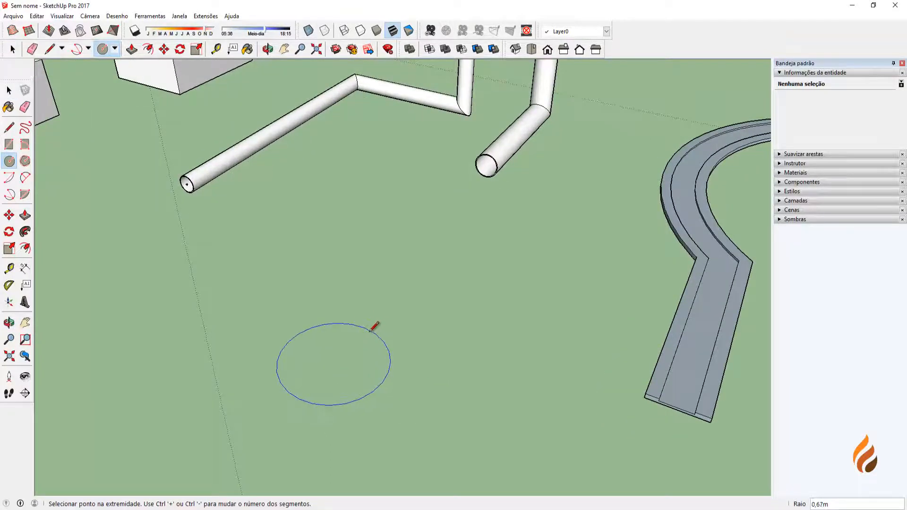
{"action": "left_click", "coordinate": [371, 330]}
{"action": "scroll", "coordinate": [365, 370], "scroll_direction": "up", "scroll_amount": 3}
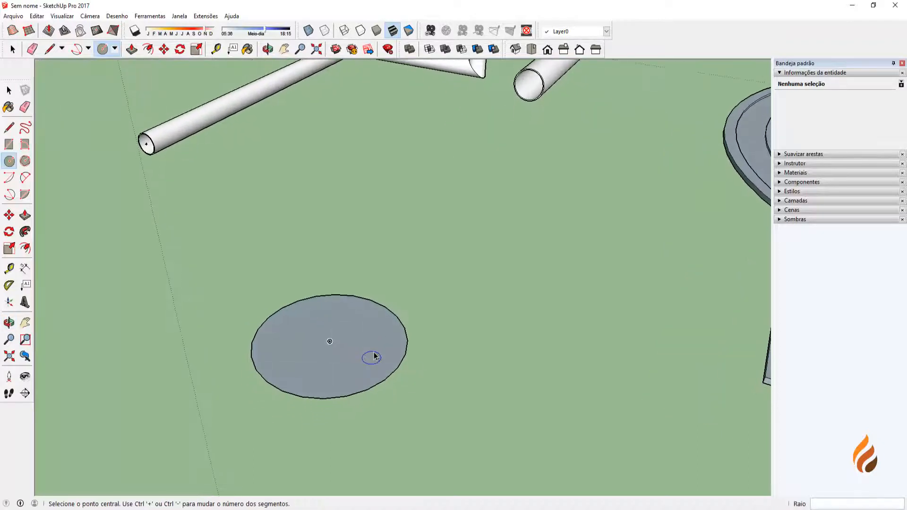
{"action": "key", "text": "space"}
- Set the circle's segment count to 40 in its entity information
{"action": "middle_click_drag", "start_coordinate": [368, 370], "coordinate": [436, 378]}
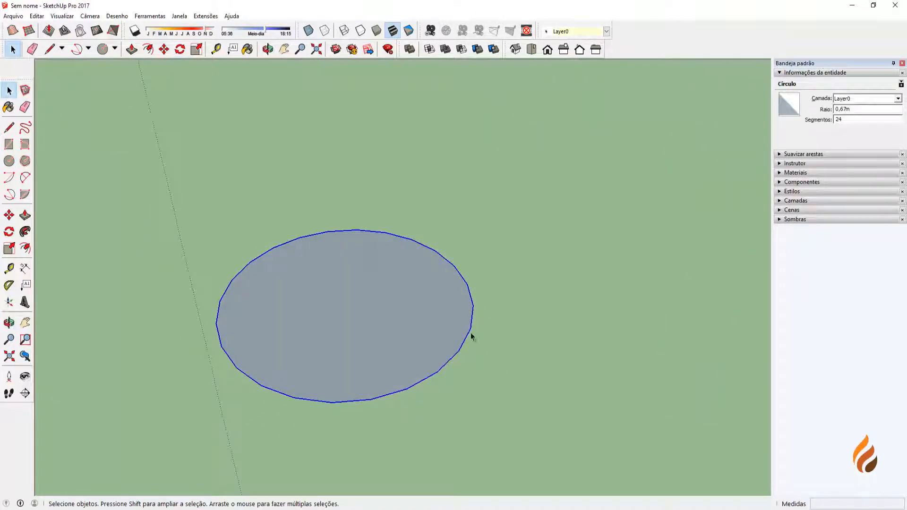
{"action": "double_click", "coordinate": [846, 120]}
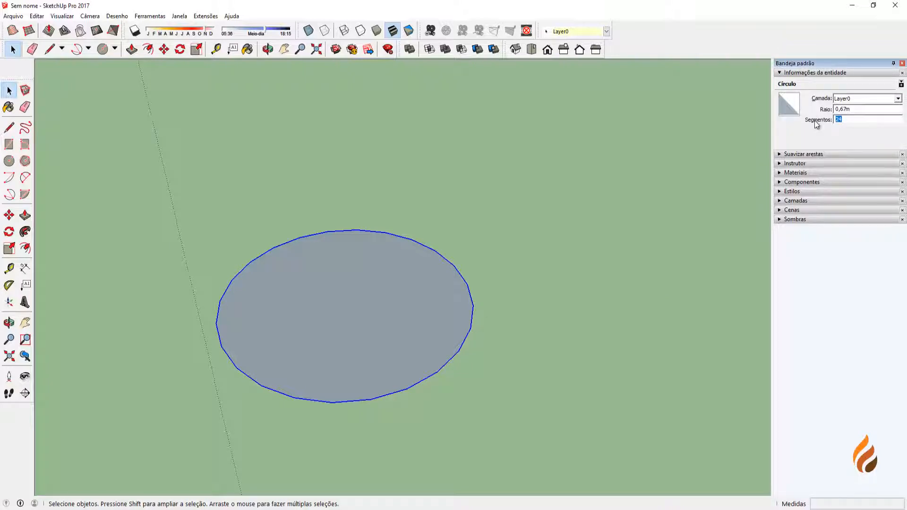
{"action": "key", "text": "Return"}
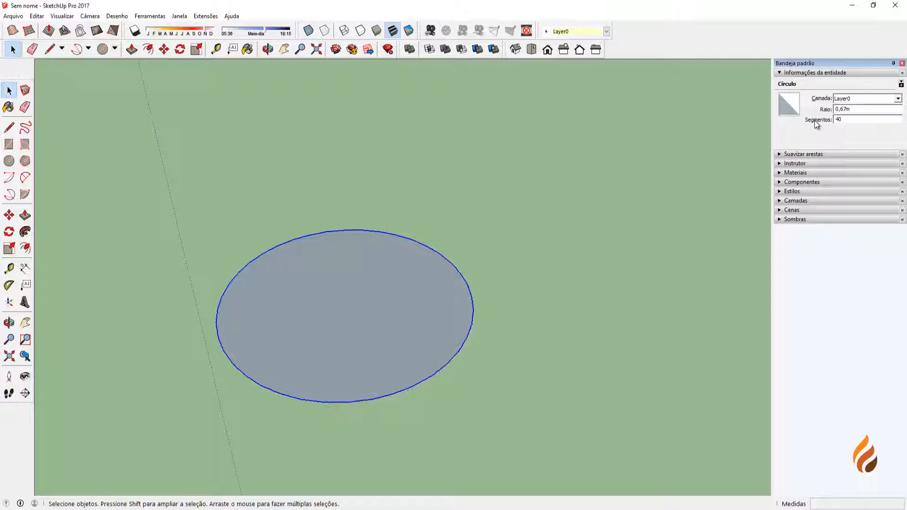
{"action": "middle_click_drag", "start_coordinate": [554, 219], "coordinate": [545, 254]}
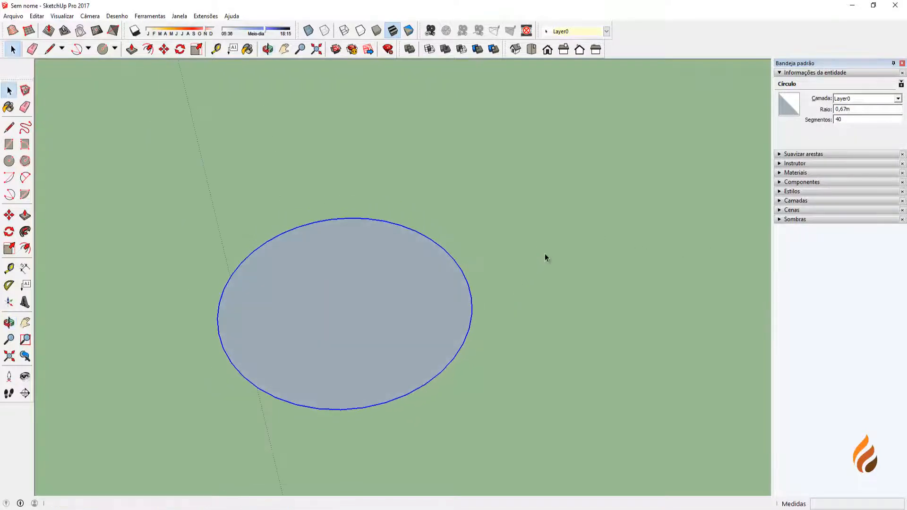
- Copy the circle's face straight up along the blue axis to place a second circle above the first
{"action": "left_click", "coordinate": [433, 316]}
{"action": "scroll", "coordinate": [433, 317], "scroll_direction": "down", "scroll_amount": 1}
{"action": "middle_click_drag", "start_coordinate": [429, 320], "coordinate": [439, 327], "text": "shift"}
{"action": "middle_click_drag", "start_coordinate": [439, 327], "coordinate": [434, 310]}
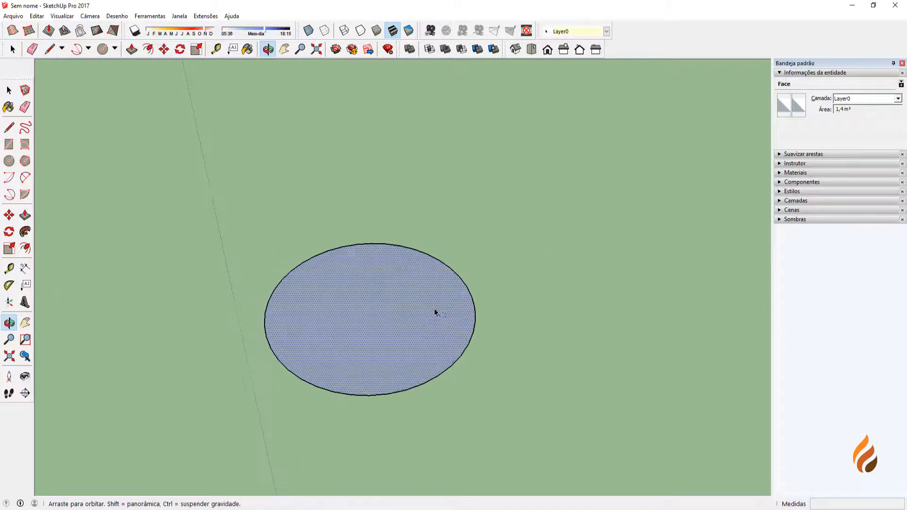
{"action": "scroll", "coordinate": [424, 316], "scroll_direction": "down", "scroll_amount": 2}
{"action": "middle_click_drag", "start_coordinate": [423, 176], "coordinate": [421, 137]}
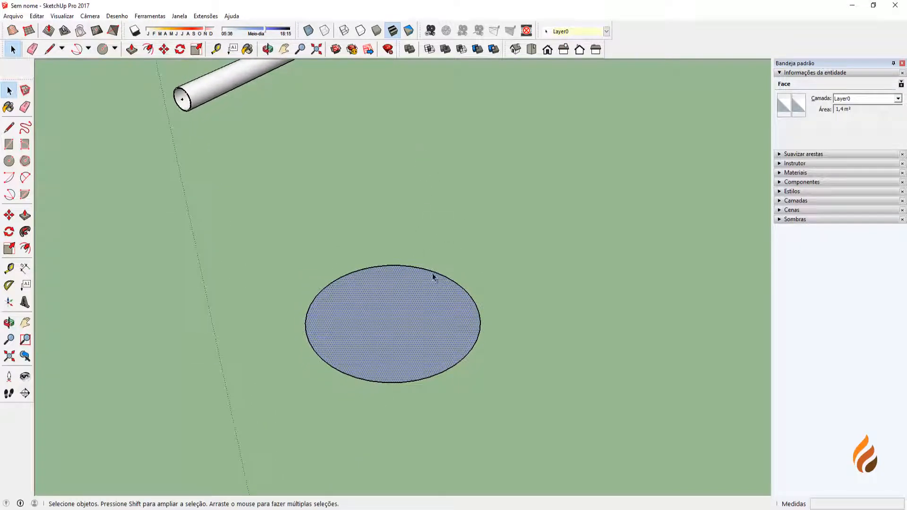
{"action": "middle_click_drag", "start_coordinate": [429, 338], "coordinate": [490, 360]}
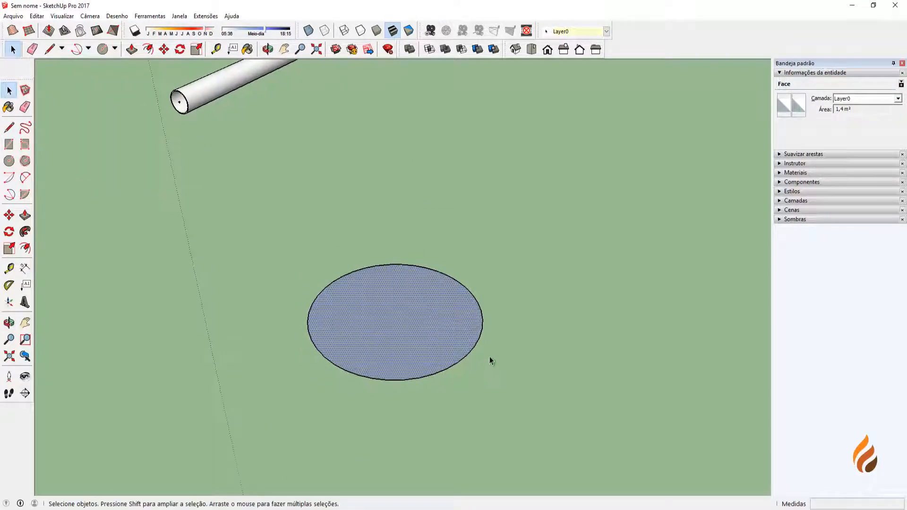
{"action": "middle_click_drag", "start_coordinate": [427, 344], "coordinate": [417, 321]}
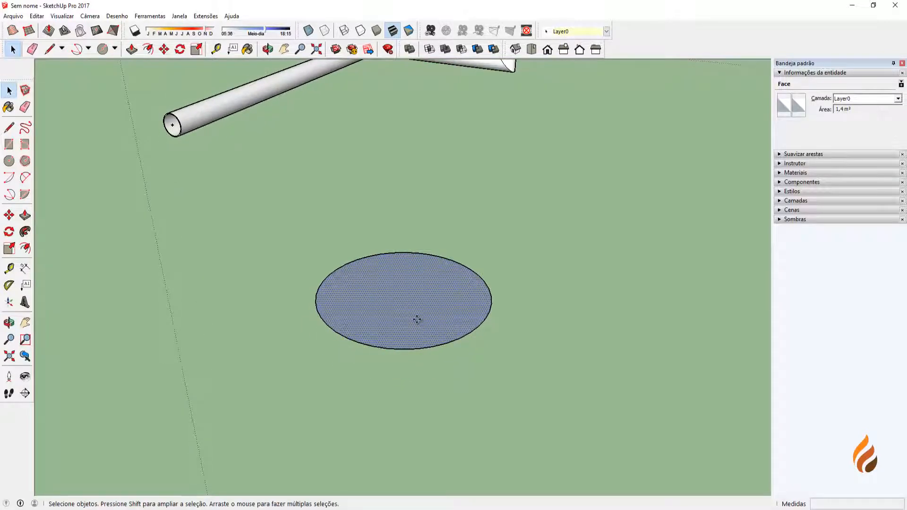
{"action": "key", "text": "m"}
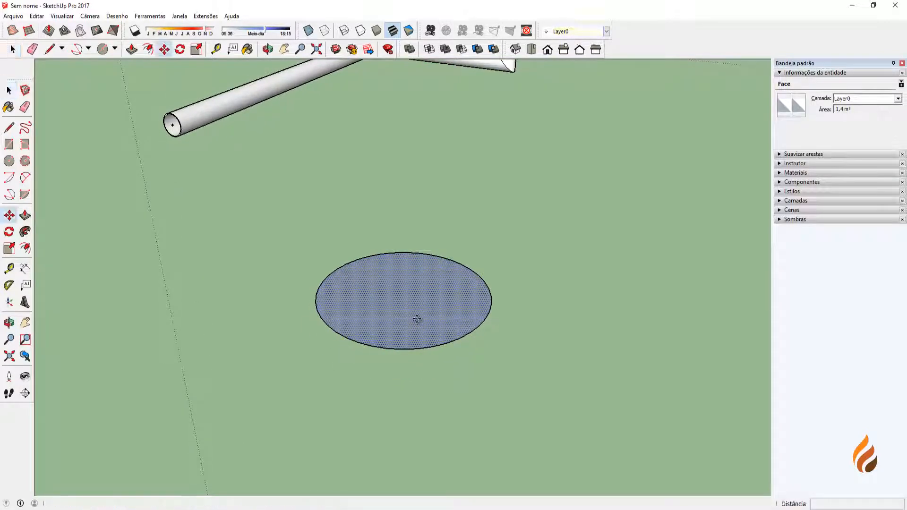
{"action": "left_click", "coordinate": [406, 289]}
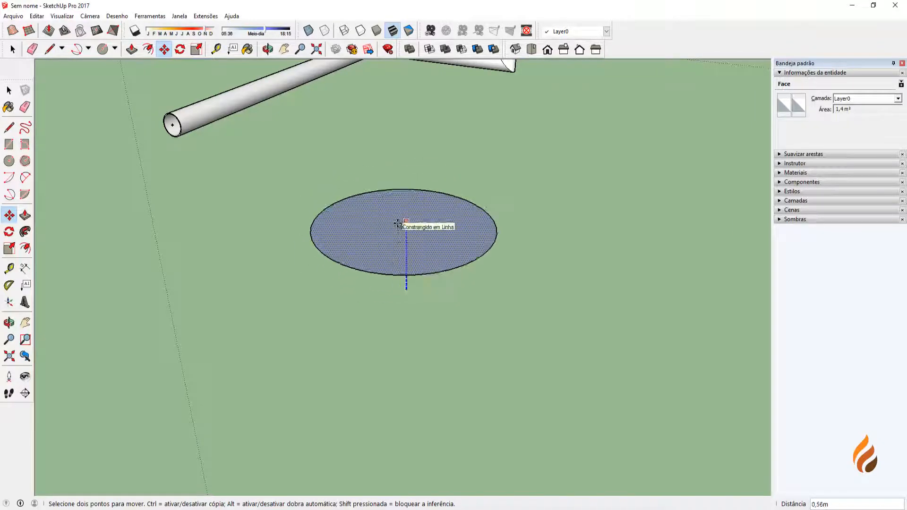
{"action": "key", "text": "ctrl"}
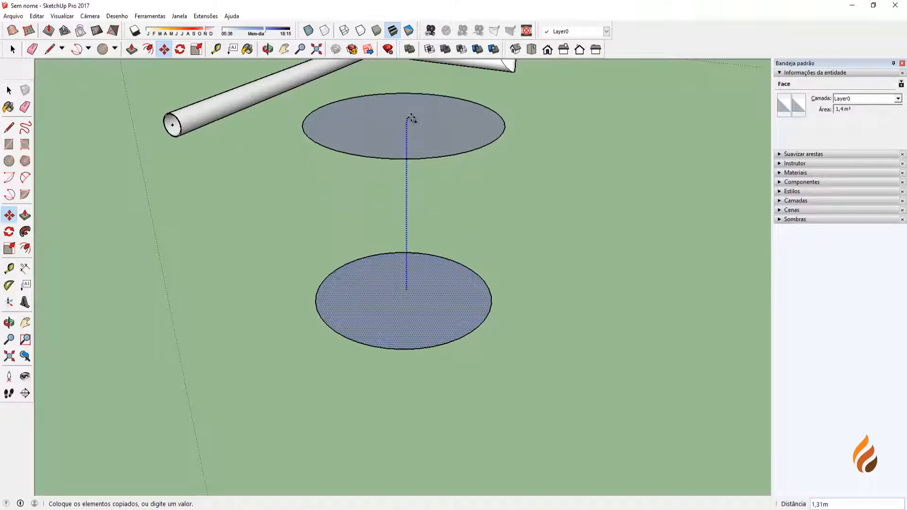
{"action": "left_click", "coordinate": [418, 93]}
{"action": "middle_click_drag", "start_coordinate": [417, 93], "coordinate": [476, 302]}
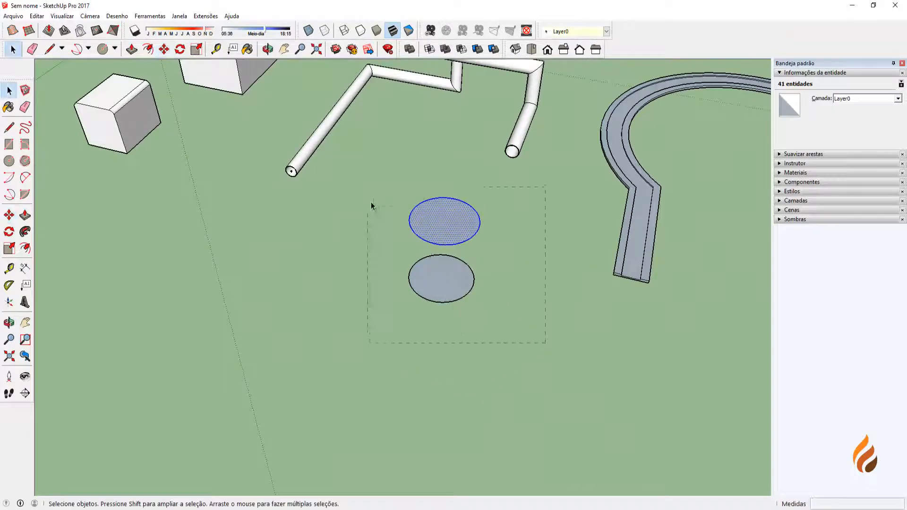
- Select both circles, move them to the open ground beyond the track's curved end, and clear the selection
{"action": "left_click_drag", "start_coordinate": [372, 206], "coordinate": [372, 206]}
{"action": "middle_click_drag", "start_coordinate": [372, 207], "coordinate": [432, 152]}
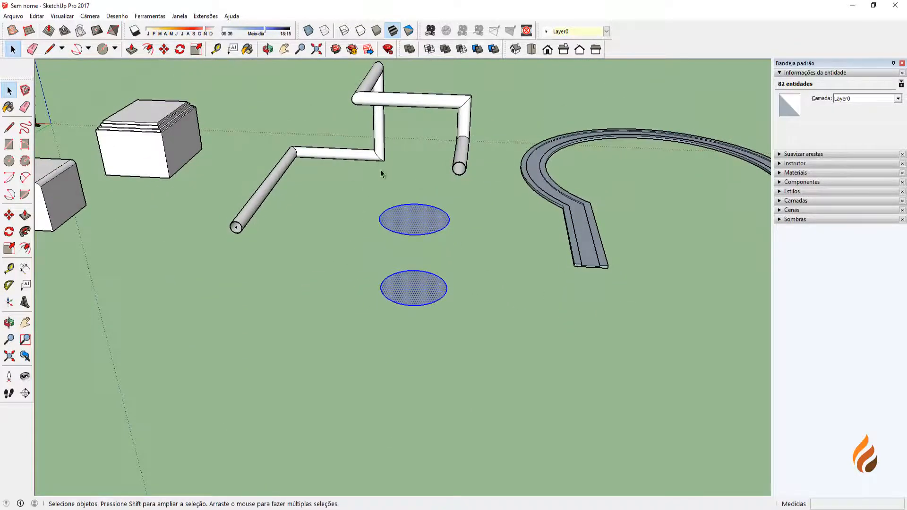
{"action": "middle_click_drag", "start_coordinate": [380, 173], "coordinate": [316, 250]}
{"action": "scroll", "coordinate": [303, 287], "scroll_direction": "up", "scroll_amount": 2}
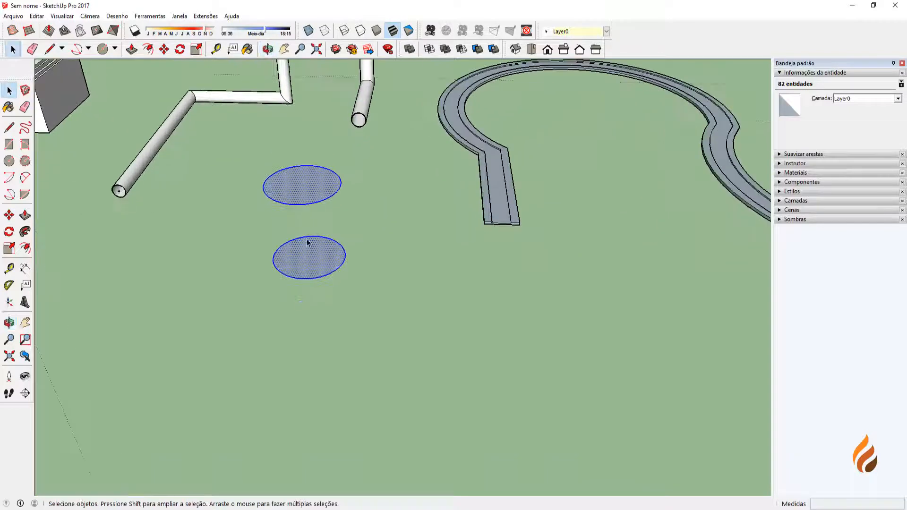
{"action": "key", "text": "m"}
{"action": "left_click", "coordinate": [321, 254]}
{"action": "scroll", "coordinate": [397, 266], "scroll_direction": "down", "scroll_amount": 2}
{"action": "middle_click_drag", "start_coordinate": [518, 251], "coordinate": [226, 264], "text": "shift"}
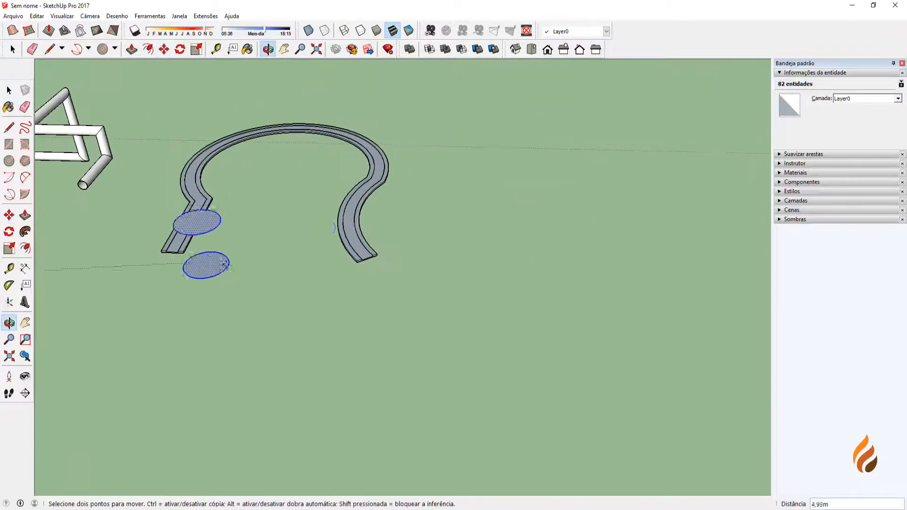
{"action": "left_click", "coordinate": [529, 282]}
{"action": "key", "text": "space"}
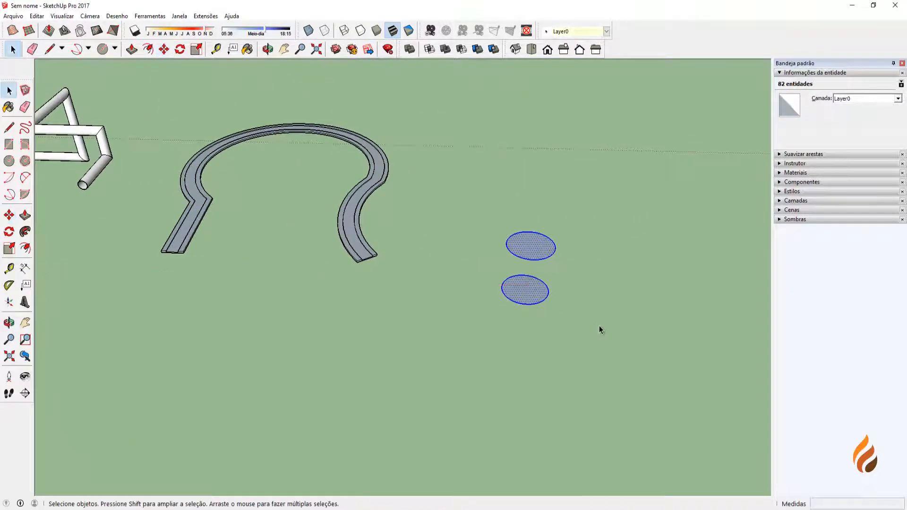
{"action": "left_click", "coordinate": [599, 329]}
- Rotate the upper circle's face 90° about its centre, with the rotation locked to the red axis, so it stands upright
{"action": "scroll", "coordinate": [520, 240], "scroll_direction": "up", "scroll_amount": 2}
{"action": "mouse_move", "coordinate": [530, 249]}
{"action": "middle_mouse_down"}
{"action": "mouse_move", "coordinate": [567, 267]}
{"action": "mouse_move", "coordinate": [480, 203]}
{"action": "mouse_move", "coordinate": [458, 196]}
{"action": "mouse_move", "coordinate": [456, 217]}
{"action": "middle_mouse_up"}
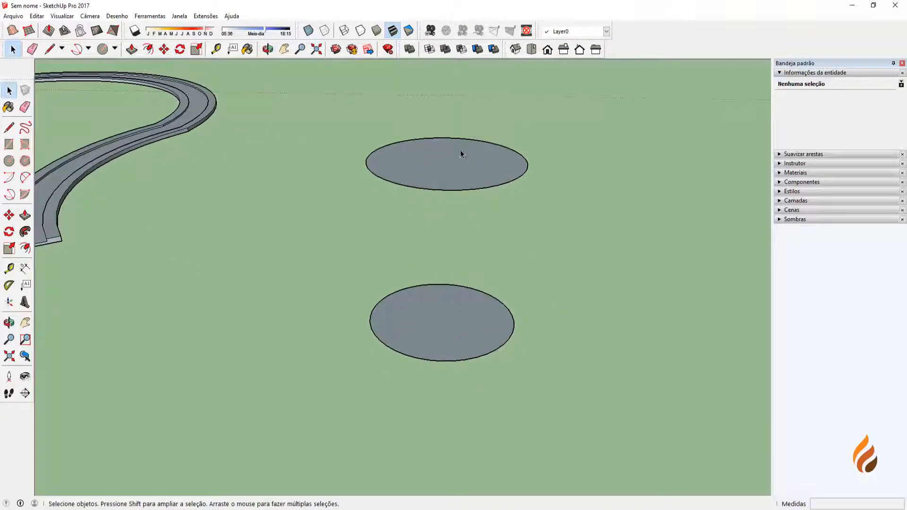
{"action": "middle_click_drag", "start_coordinate": [456, 168], "coordinate": [457, 210]}
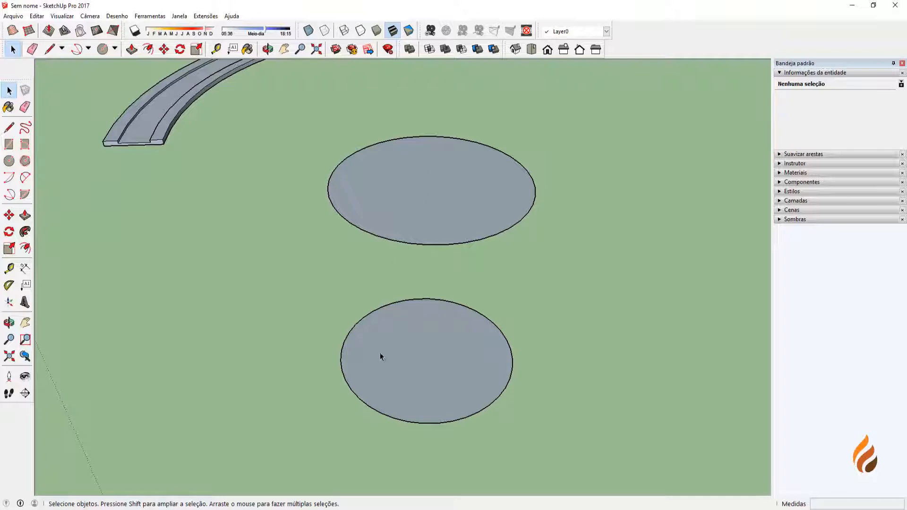
{"action": "left_click", "coordinate": [445, 215]}
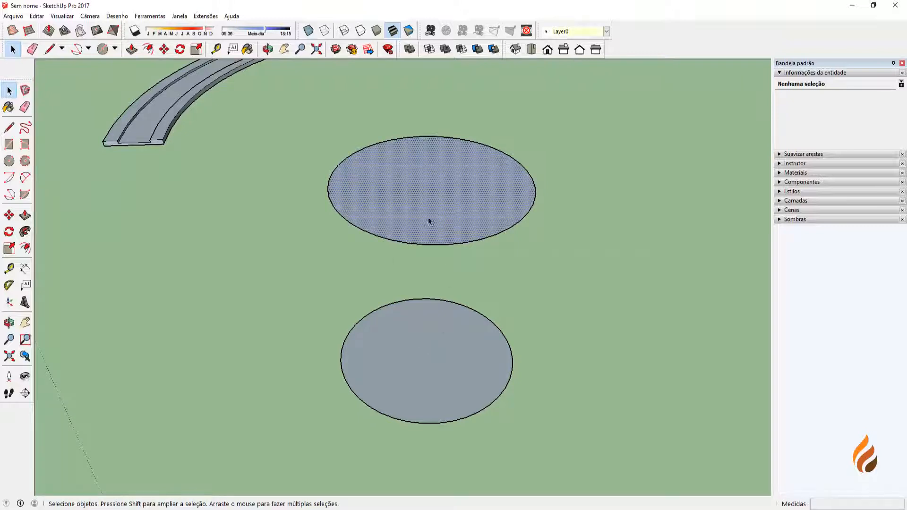
{"action": "left_click", "coordinate": [10, 231]}
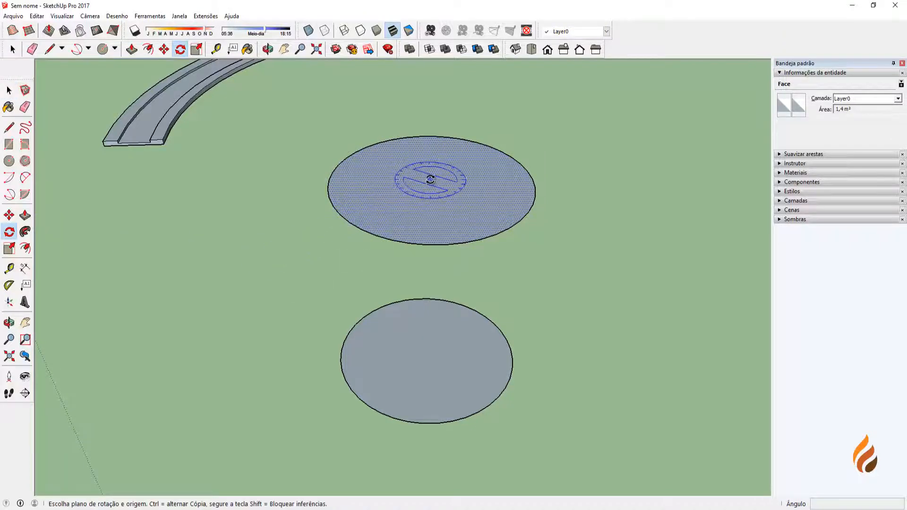
{"action": "middle_click_drag", "start_coordinate": [433, 180], "coordinate": [452, 159]}
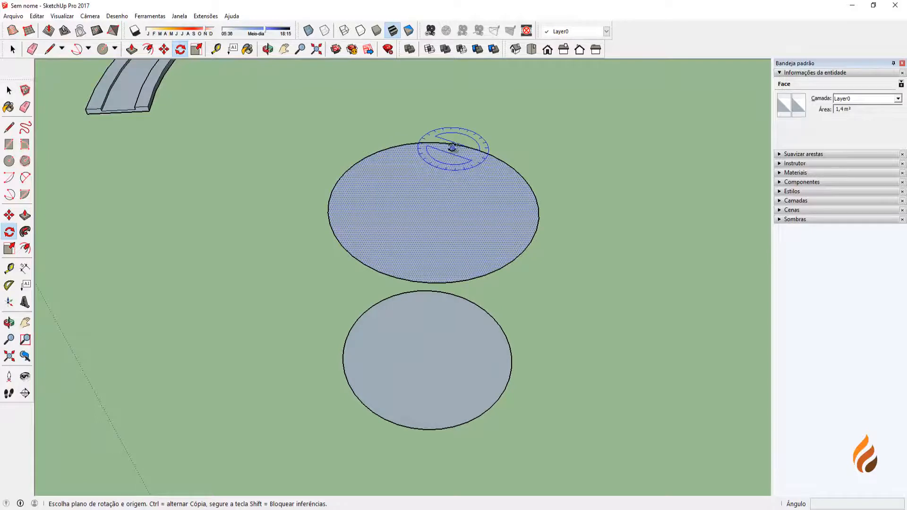
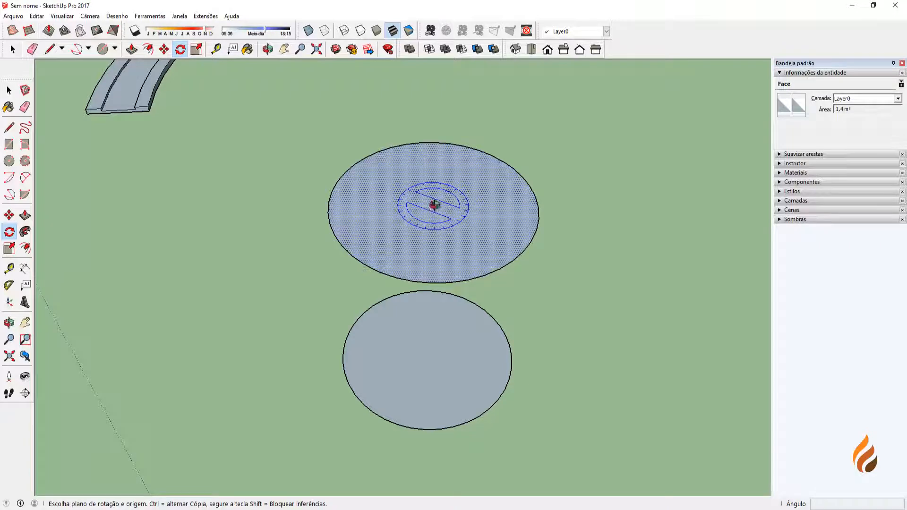
{"action": "middle_click_drag", "start_coordinate": [434, 205], "coordinate": [360, 191]}
{"action": "scroll", "coordinate": [431, 194], "scroll_direction": "down", "scroll_amount": 3}
{"action": "scroll", "coordinate": [430, 191], "scroll_direction": "down", "scroll_amount": 2}
{"action": "middle_click_drag", "start_coordinate": [391, 268], "coordinate": [352, 250], "text": "shift"}
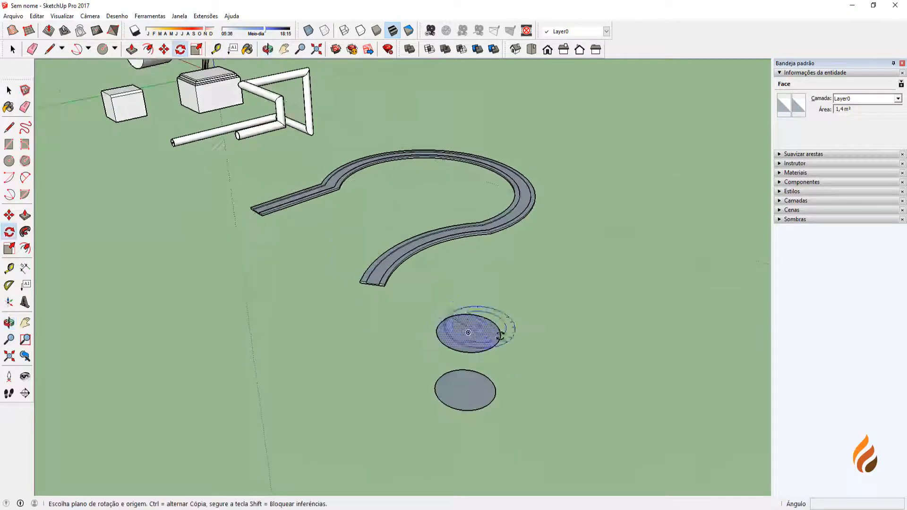
{"action": "scroll", "coordinate": [468, 333], "scroll_direction": "up", "scroll_amount": 5}
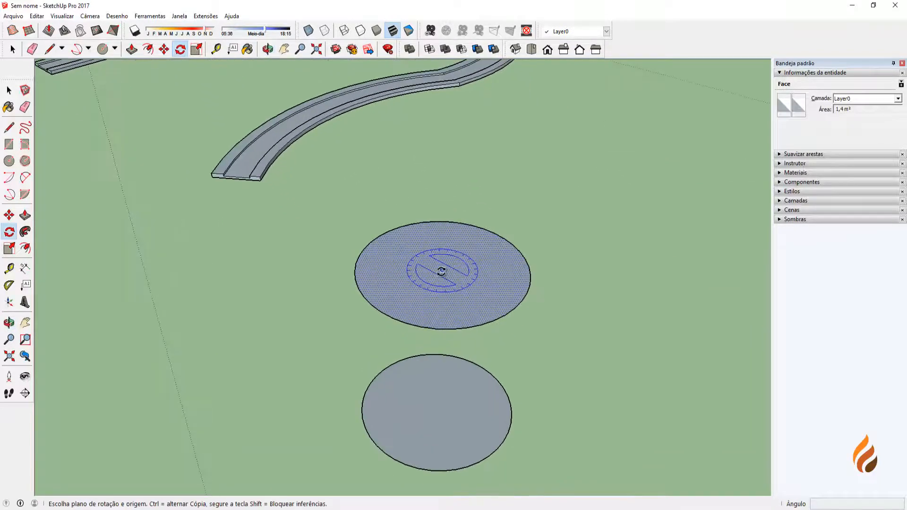
{"action": "middle_click_drag", "start_coordinate": [443, 270], "coordinate": [452, 265]}
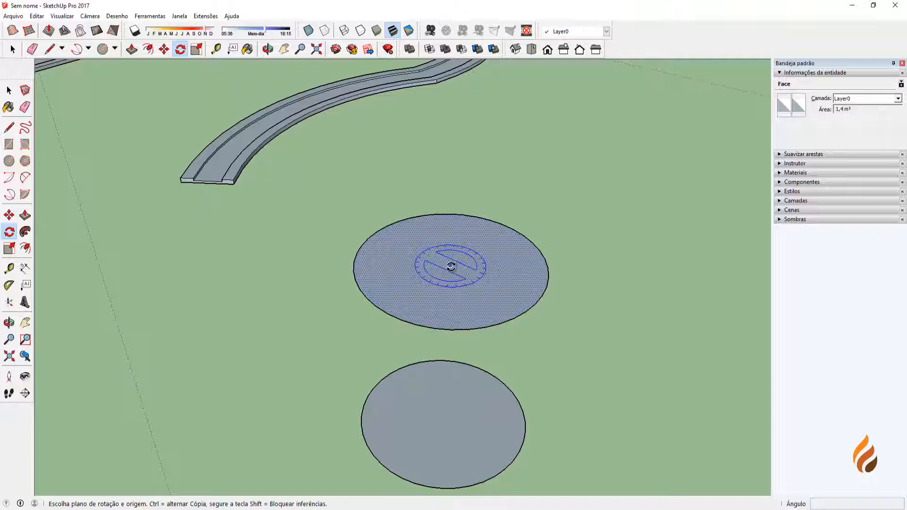
{"action": "key", "text": "Right"}
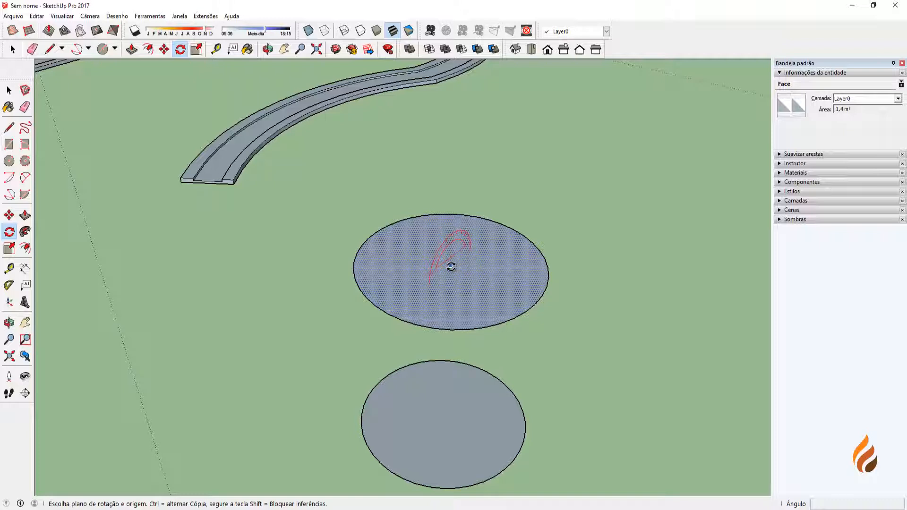
{"action": "left_click", "coordinate": [448, 266]}
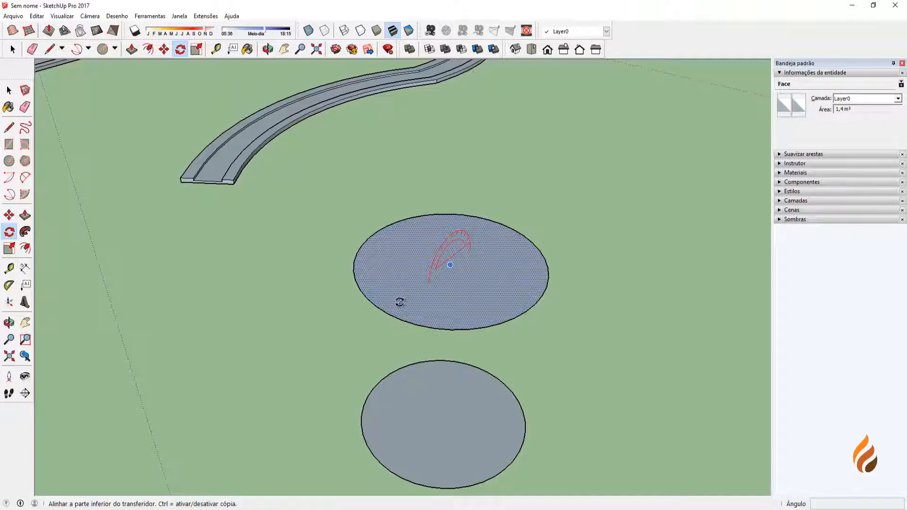
{"action": "left_click", "coordinate": [399, 302]}
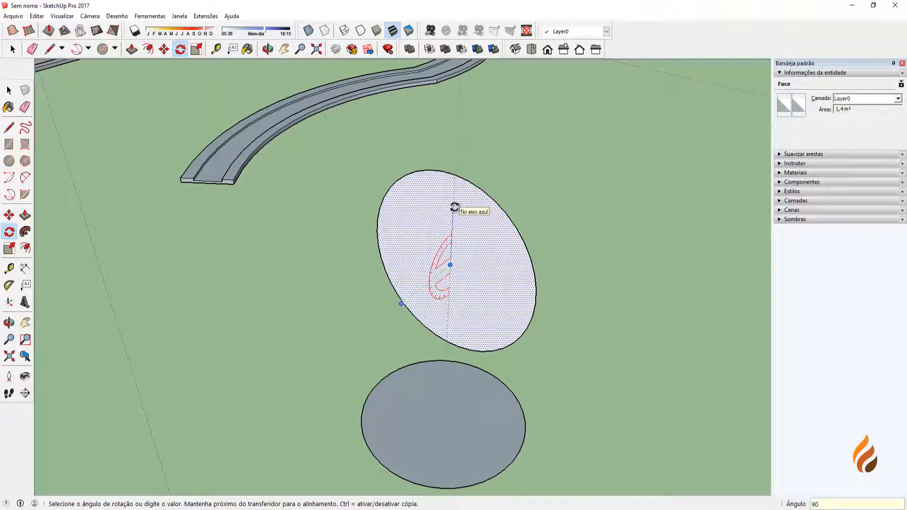
{"action": "left_click", "coordinate": [455, 207]}
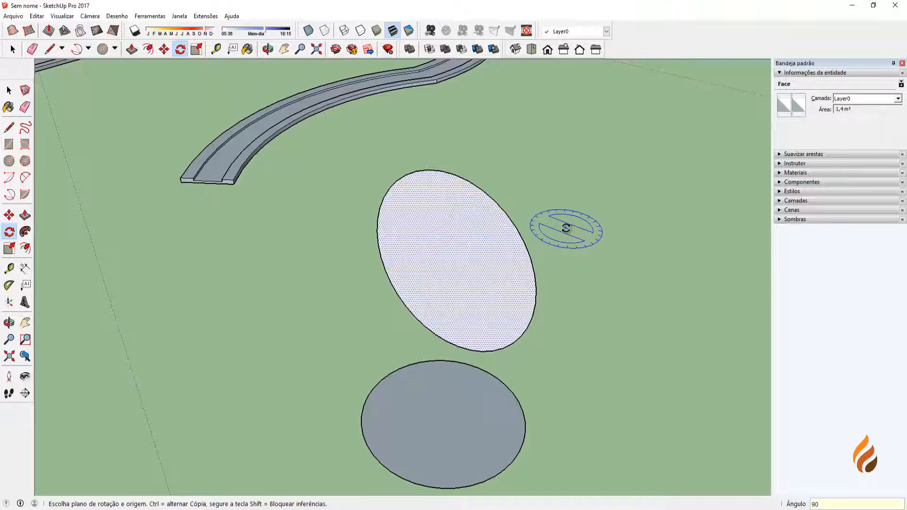
{"action": "key", "text": "space"}
- Use Follow Me to sweep the upright circle around the lower circle's face, forming a sphere
{"action": "middle_click_drag", "start_coordinate": [601, 279], "coordinate": [447, 299]}
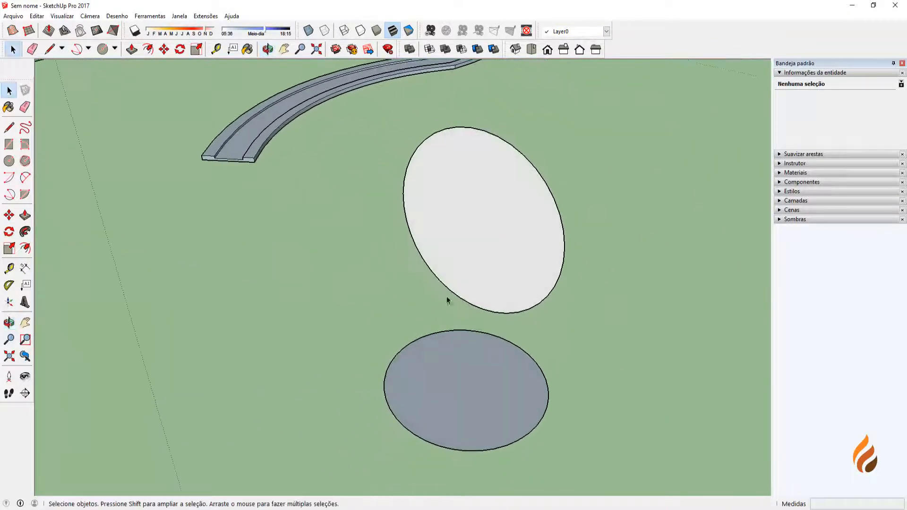
{"action": "left_click", "coordinate": [473, 379]}
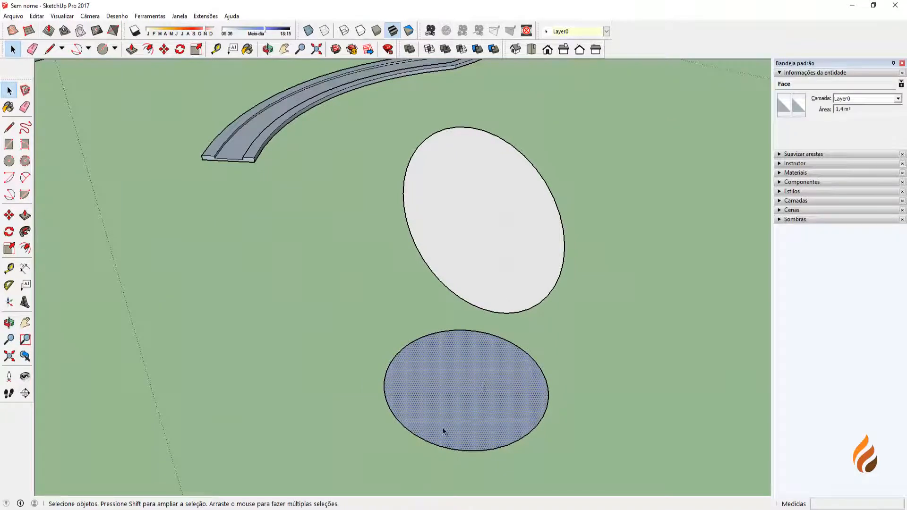
{"action": "left_click", "coordinate": [25, 232]}
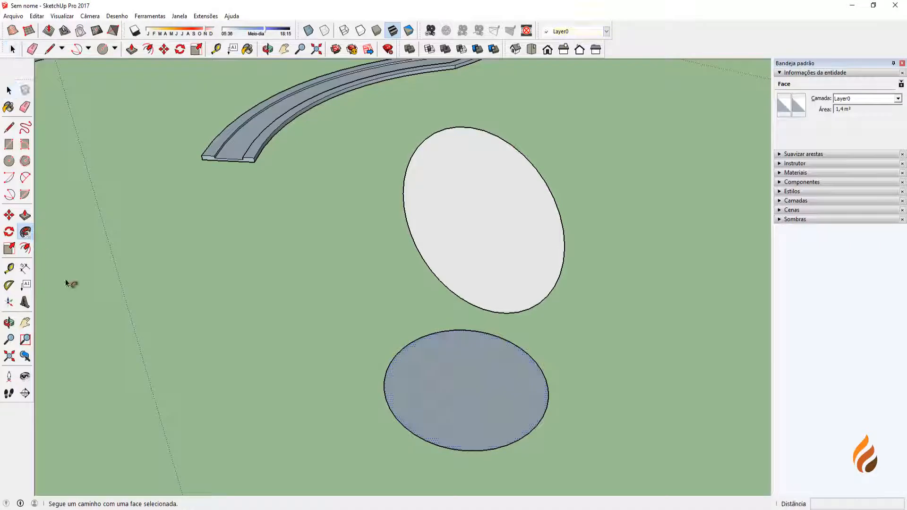
{"action": "left_click", "coordinate": [467, 239]}
{"action": "middle_click_drag", "start_coordinate": [406, 290], "coordinate": [297, 318]}
- Reverse the sphere's faces so the white front side points outward, and clear the selection
{"action": "left_click", "coordinate": [462, 242]}
{"action": "scroll", "coordinate": [448, 220], "scroll_direction": "up", "scroll_amount": 1}
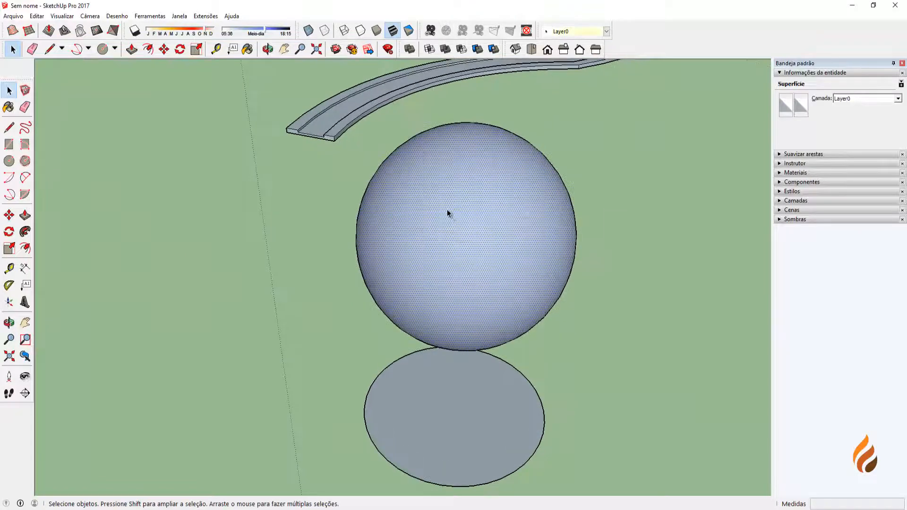
{"action": "right_click", "coordinate": [447, 209]}
{"action": "left_click", "coordinate": [501, 303]}
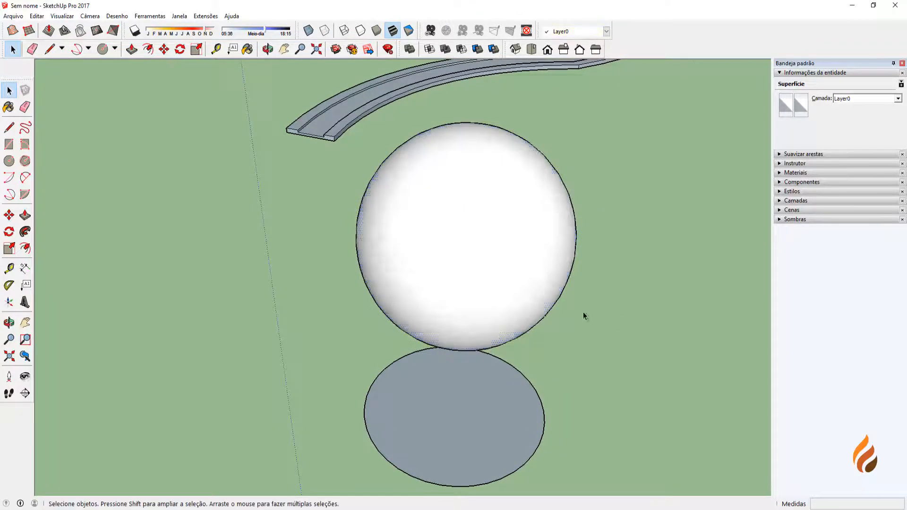
{"action": "left_click", "coordinate": [583, 312]}
- Move the sphere about 6.69 m away from the flat circle to the open ground beyond the track's curve, and clear the selection
{"action": "middle_click_drag", "start_coordinate": [583, 312], "coordinate": [407, 282]}
{"action": "left_click", "coordinate": [416, 267]}
{"action": "key", "text": "m"}
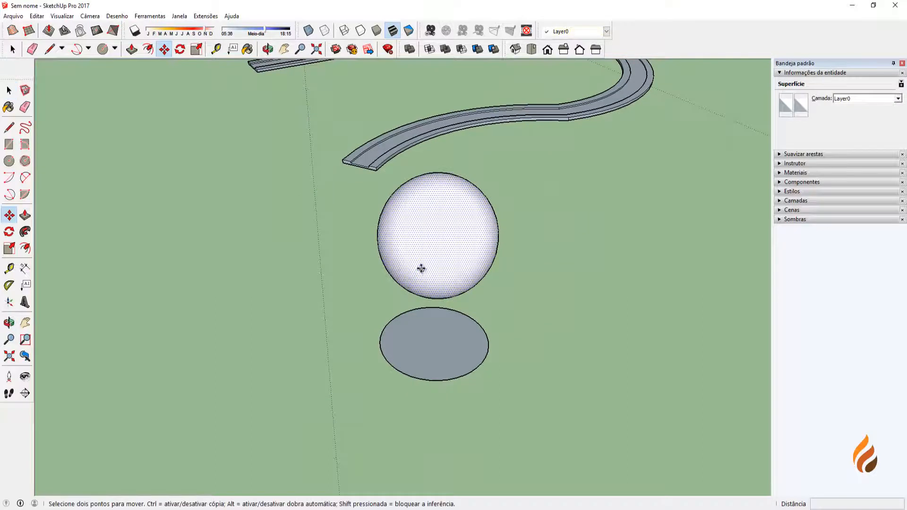
{"action": "left_click", "coordinate": [420, 267]}
{"action": "mouse_move", "coordinate": [523, 243]}
{"action": "middle_mouse_down"}
{"action": "mouse_move", "coordinate": [551, 229]}
{"action": "mouse_move", "coordinate": [517, 253]}
{"action": "middle_mouse_up"}
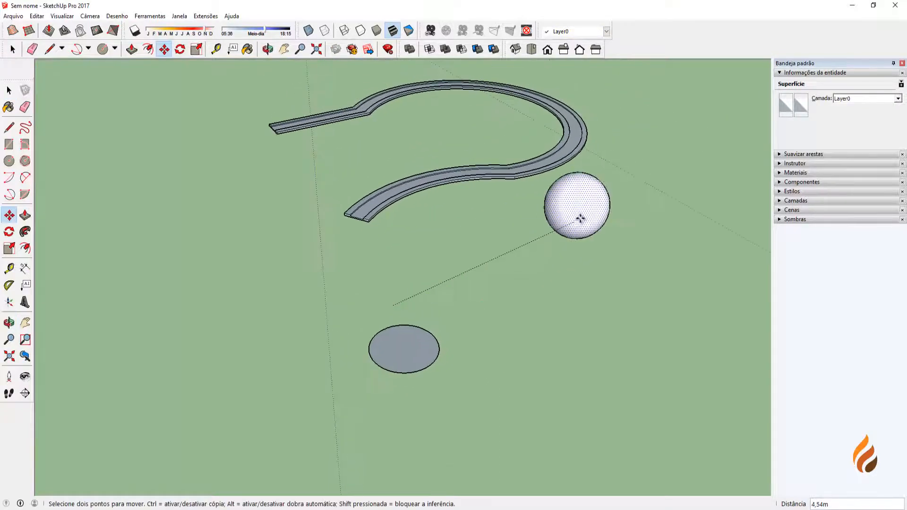
{"action": "left_click", "coordinate": [676, 207]}
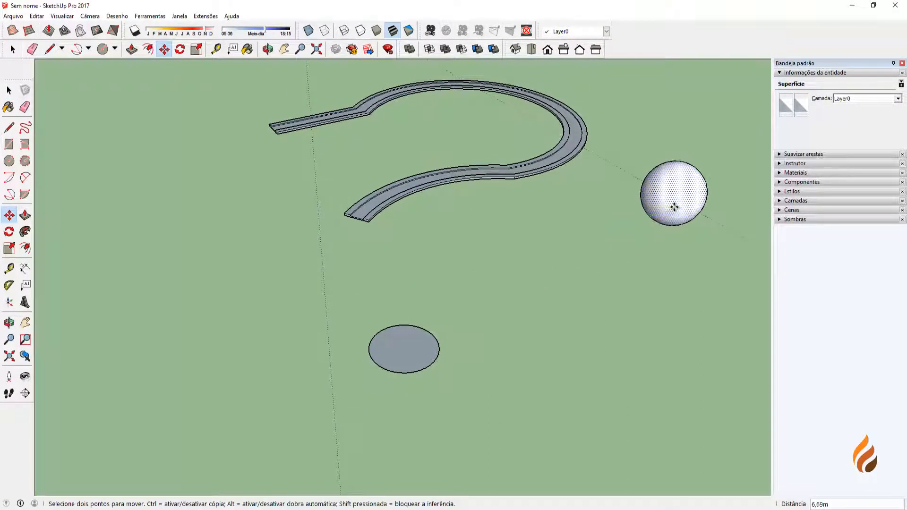
{"action": "key", "text": "space"}
{"action": "left_click", "coordinate": [474, 299]}
- Mark the centre point of the remaining flat circle from its edge, and clear the selection
{"action": "middle_click_drag", "start_coordinate": [474, 298], "coordinate": [440, 321]}
{"action": "scroll", "coordinate": [293, 325], "scroll_direction": "up", "scroll_amount": 3}
{"action": "scroll", "coordinate": [371, 347], "scroll_direction": "up", "scroll_amount": 1}
{"action": "middle_click_drag", "start_coordinate": [439, 320], "coordinate": [410, 331]}
{"action": "scroll", "coordinate": [370, 363], "scroll_direction": "up", "scroll_amount": 2}
{"action": "scroll", "coordinate": [408, 350], "scroll_direction": "up", "scroll_amount": 1}
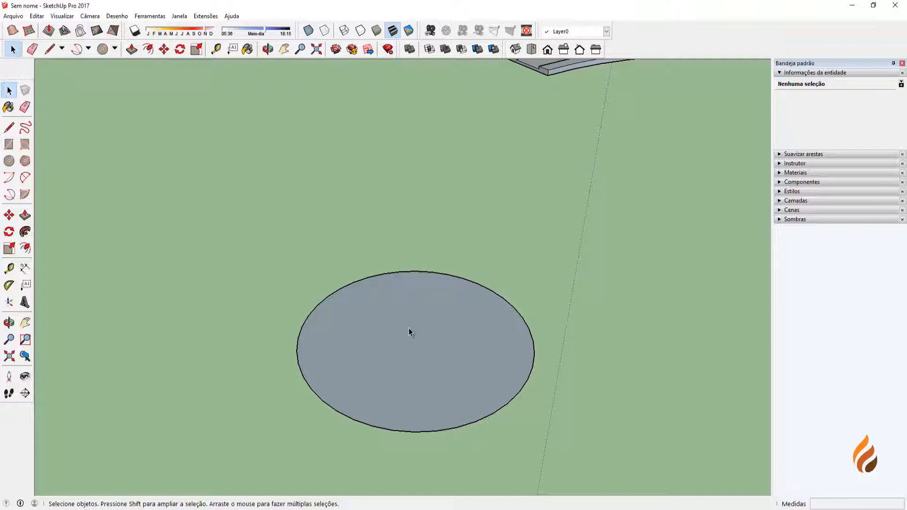
{"action": "middle_click_drag", "start_coordinate": [421, 339], "coordinate": [383, 349]}
{"action": "key", "text": "space"}
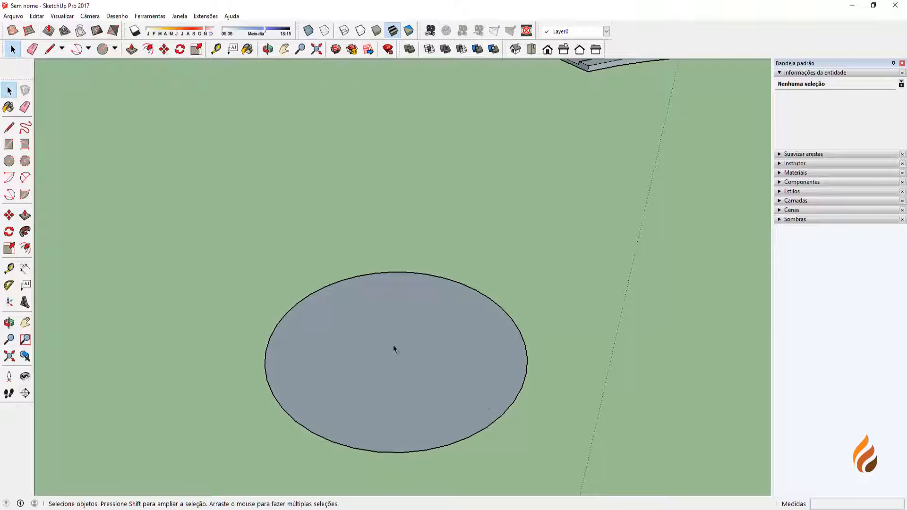
{"action": "left_click", "coordinate": [501, 420]}
{"action": "scroll", "coordinate": [503, 422], "scroll_direction": "up", "scroll_amount": 2}
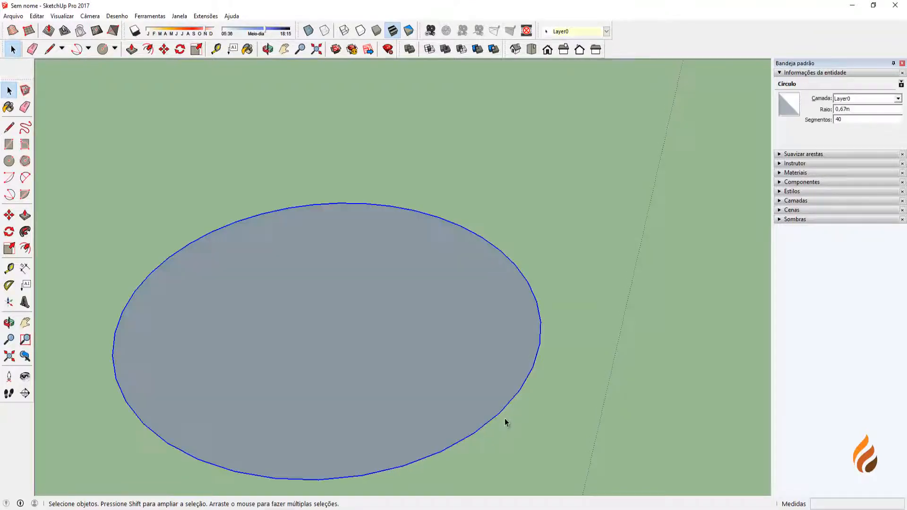
{"action": "right_click", "coordinate": [501, 416]}
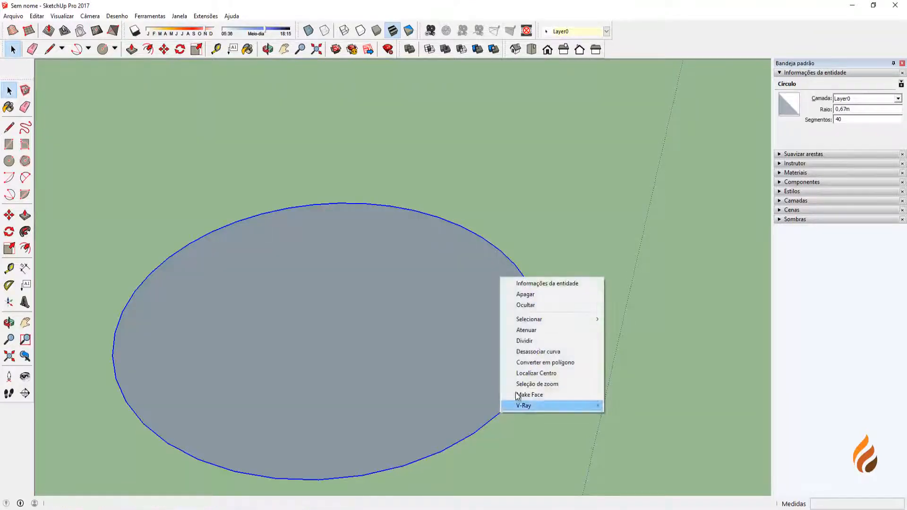
{"action": "left_click", "coordinate": [529, 376]}
{"action": "key", "text": "ctrl+t"}
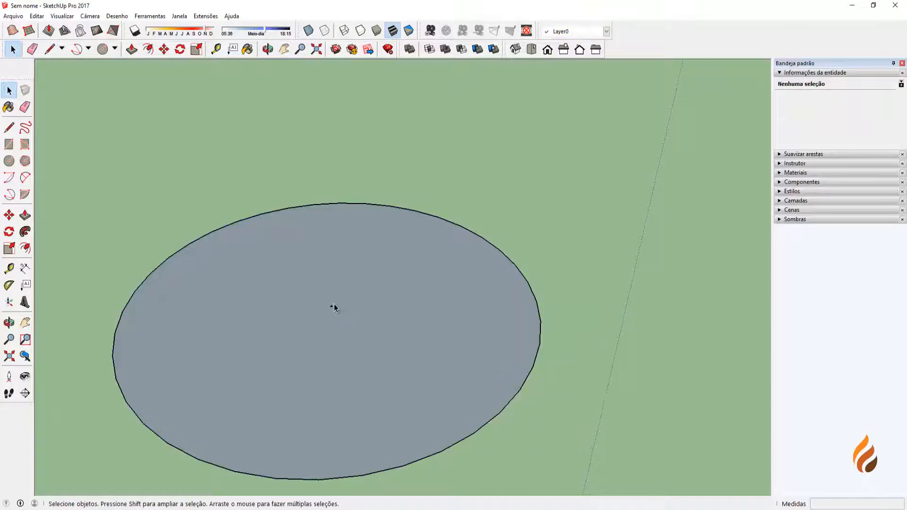
- Draw a vertical line from the circle's centre point straight up along the blue axis
{"action": "scroll", "coordinate": [338, 312], "scroll_direction": "down", "scroll_amount": 2}
{"action": "key", "text": "l"}
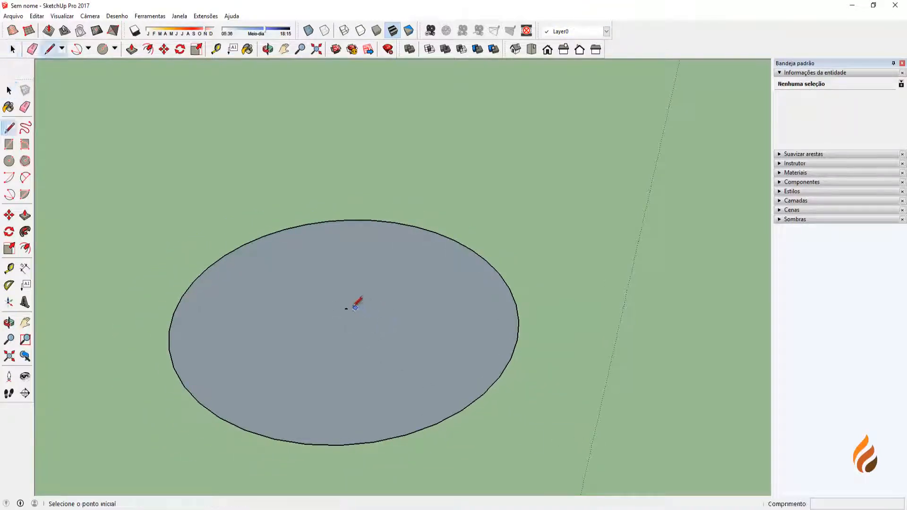
{"action": "left_click", "coordinate": [346, 309]}
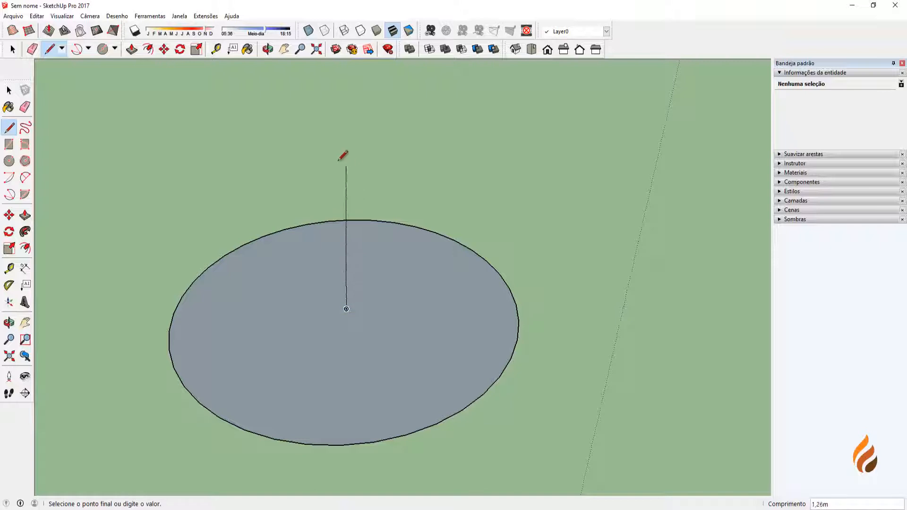
{"action": "scroll", "coordinate": [338, 159], "scroll_direction": "down", "scroll_amount": 3}
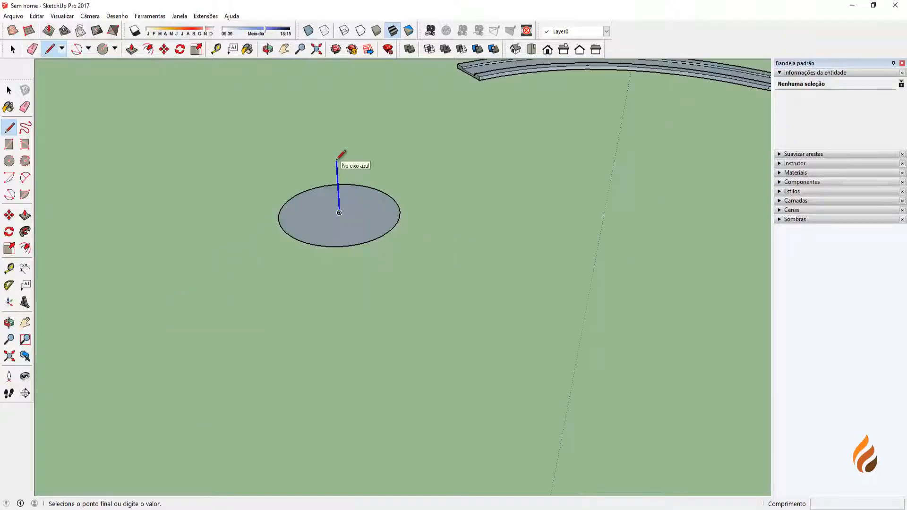
{"action": "middle_click_drag", "start_coordinate": [336, 148], "coordinate": [388, 201]}
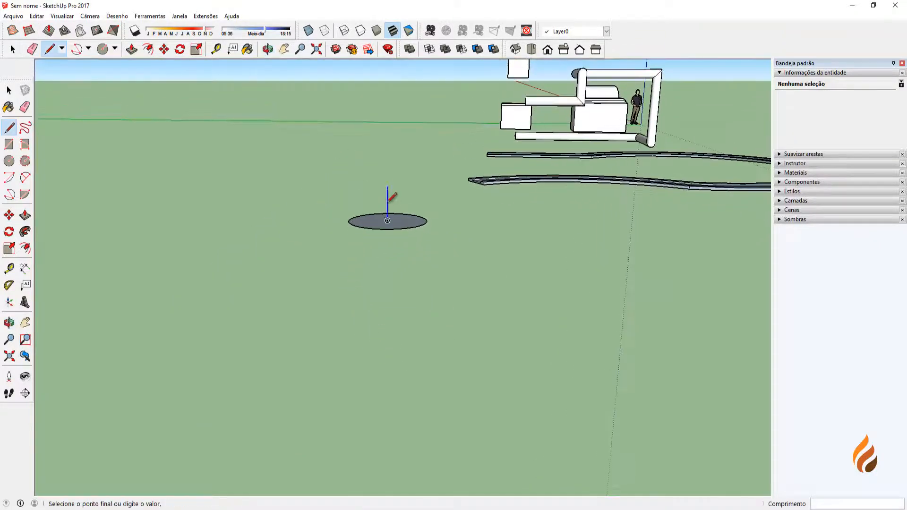
{"action": "scroll", "coordinate": [387, 211], "scroll_direction": "up", "scroll_amount": 3}
{"action": "middle_click_drag", "start_coordinate": [387, 138], "coordinate": [393, 209], "text": "shift"}
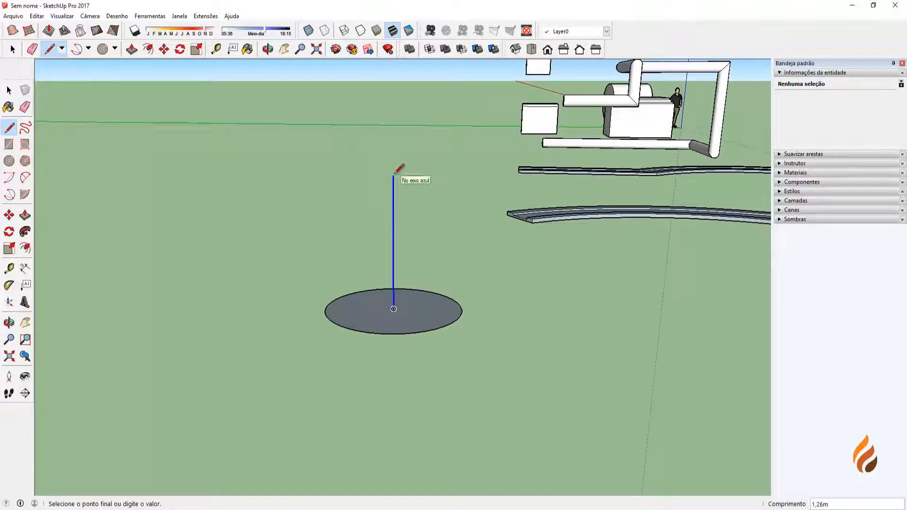
{"action": "scroll", "coordinate": [395, 198], "scroll_direction": "up", "scroll_amount": 3}
{"action": "scroll", "coordinate": [394, 198], "scroll_direction": "down", "scroll_amount": 1}
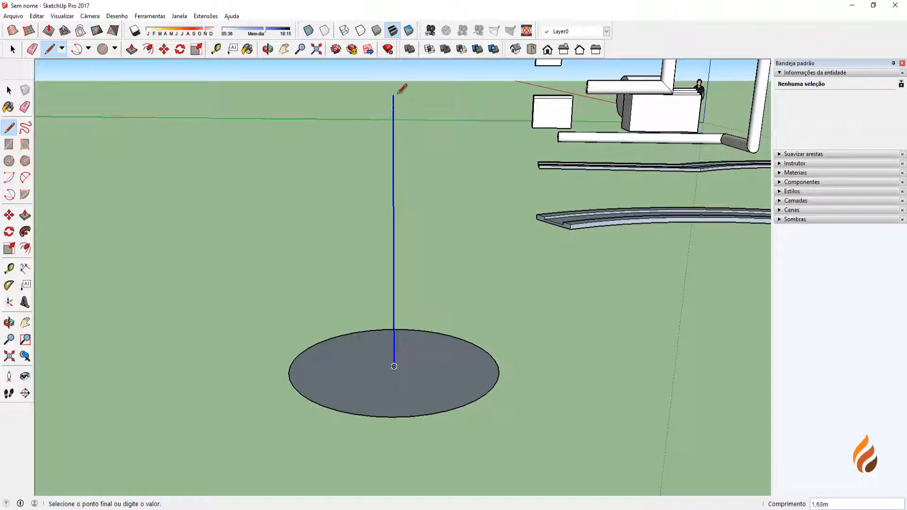
{"action": "middle_click_drag", "start_coordinate": [396, 92], "coordinate": [405, 102], "text": "shift"}
{"action": "scroll", "coordinate": [405, 107], "scroll_direction": "down", "scroll_amount": 2}
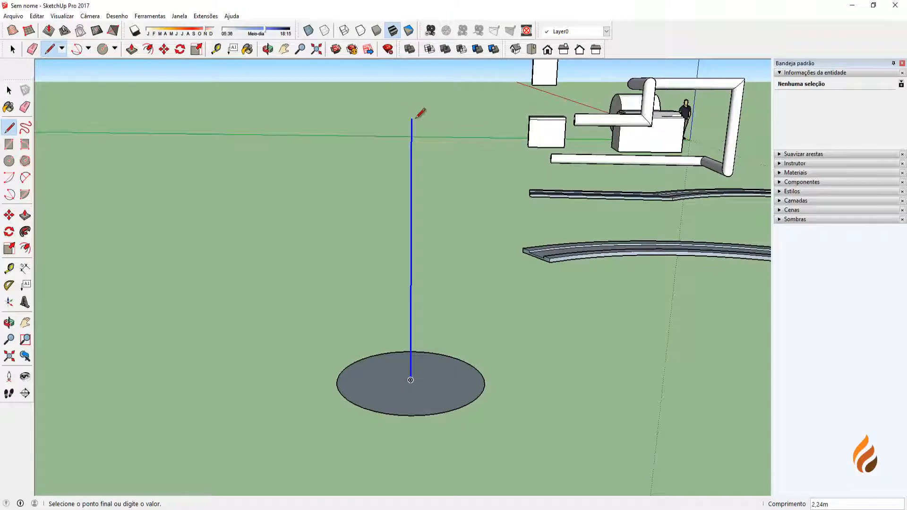
{"action": "left_click", "coordinate": [411, 151]}
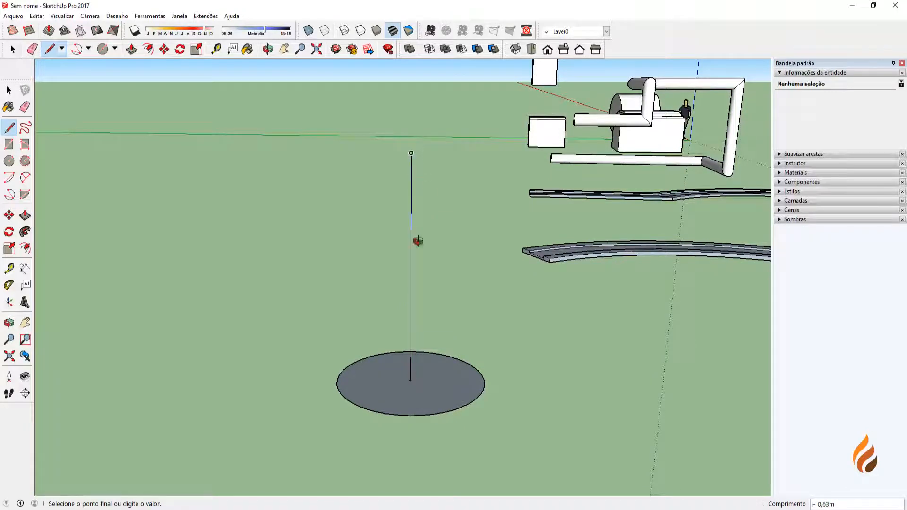
{"action": "middle_click_drag", "start_coordinate": [415, 239], "coordinate": [427, 264]}
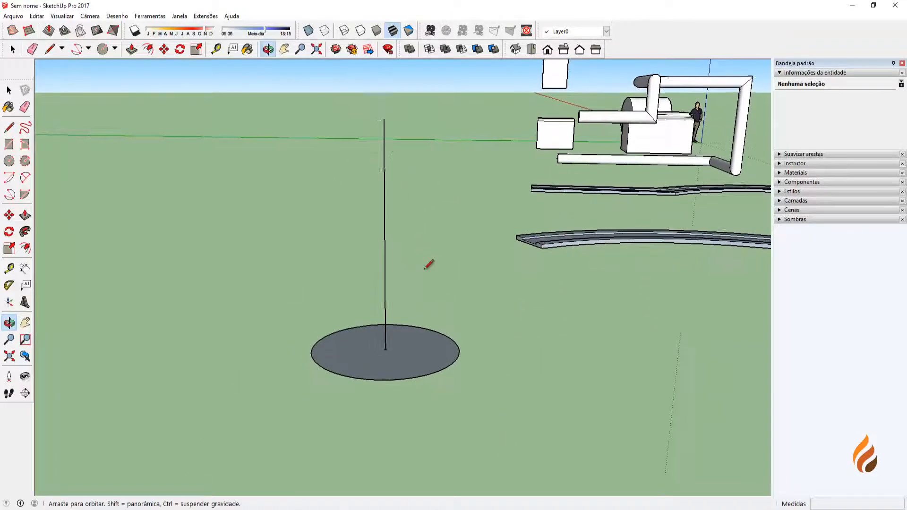
- Draw a vertical rectangle about 0.67 by 1.97 m from the top of the centre line down to an endpoint on the circle's edge
{"action": "scroll", "coordinate": [399, 184], "scroll_direction": "up", "scroll_amount": 3}
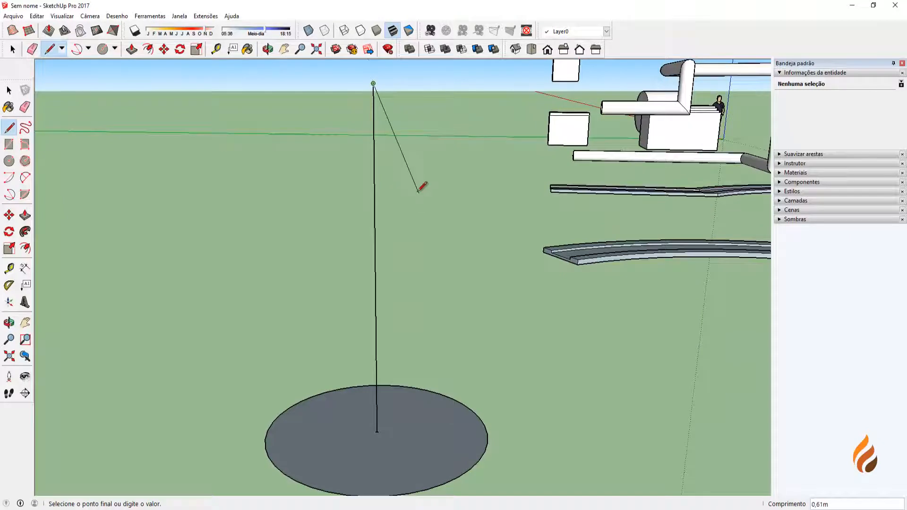
{"action": "key", "text": "space"}
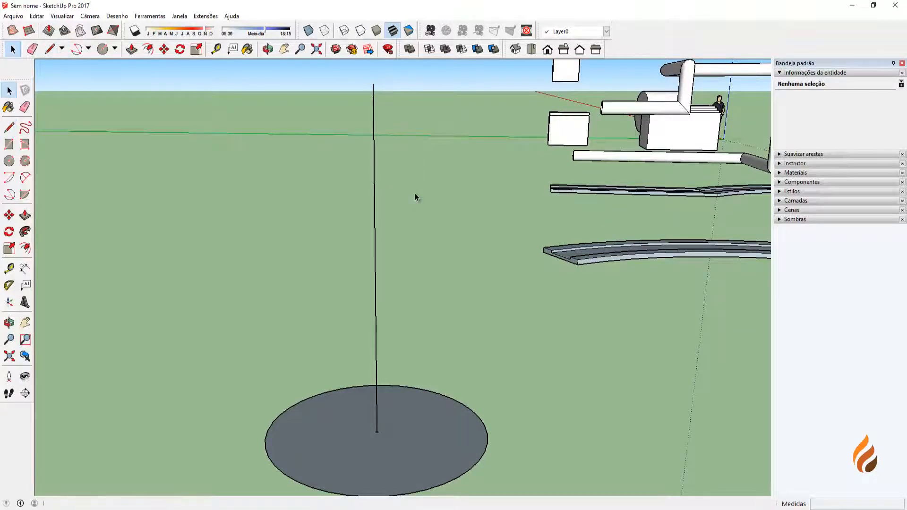
{"action": "scroll", "coordinate": [415, 194], "scroll_direction": "down", "scroll_amount": 2}
{"action": "middle_click_drag", "start_coordinate": [405, 189], "coordinate": [381, 193]}
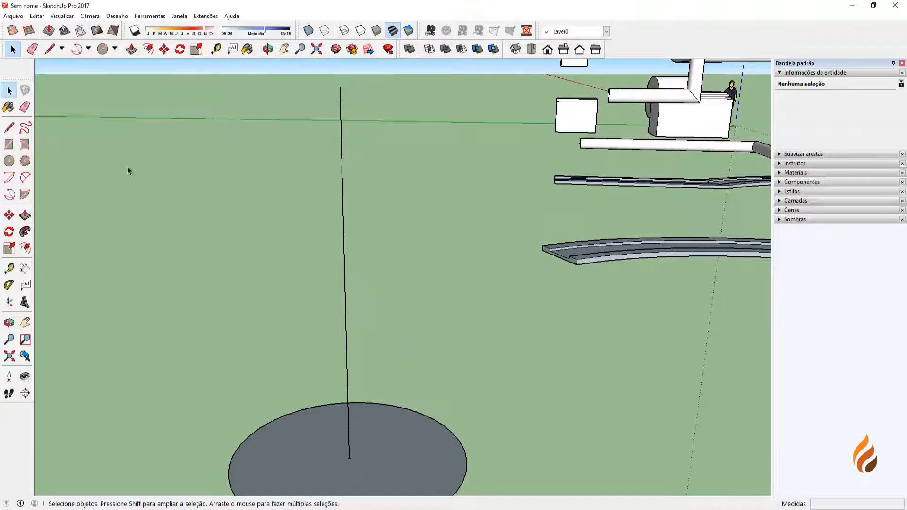
{"action": "left_click", "coordinate": [9, 144]}
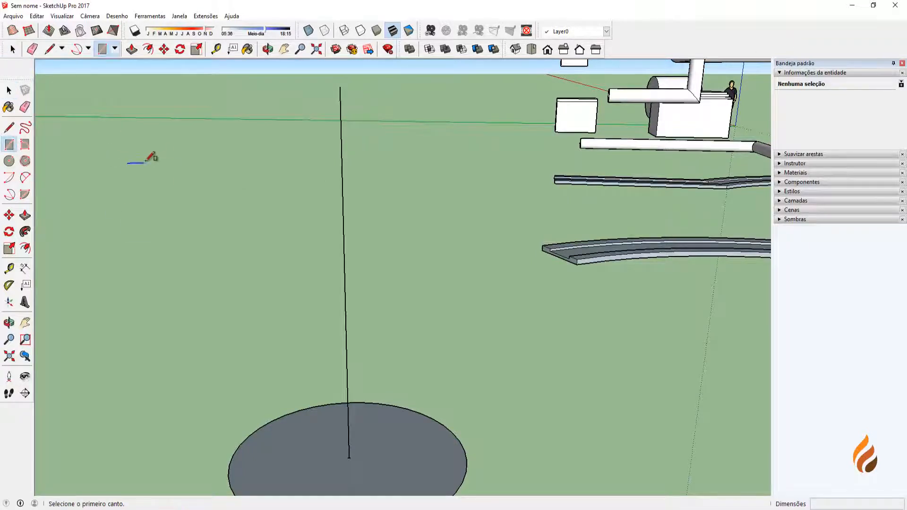
{"action": "middle_click_drag", "start_coordinate": [358, 192], "coordinate": [346, 187], "text": "shift"}
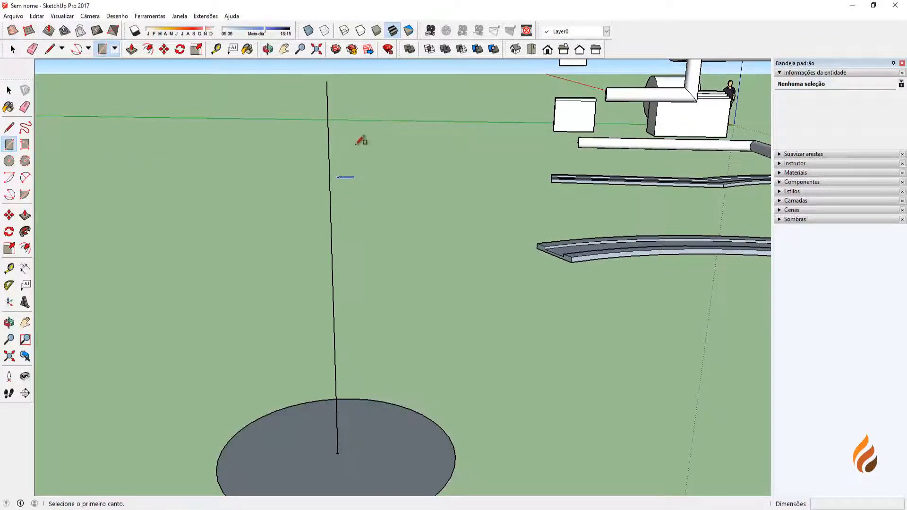
{"action": "left_click", "coordinate": [327, 82]}
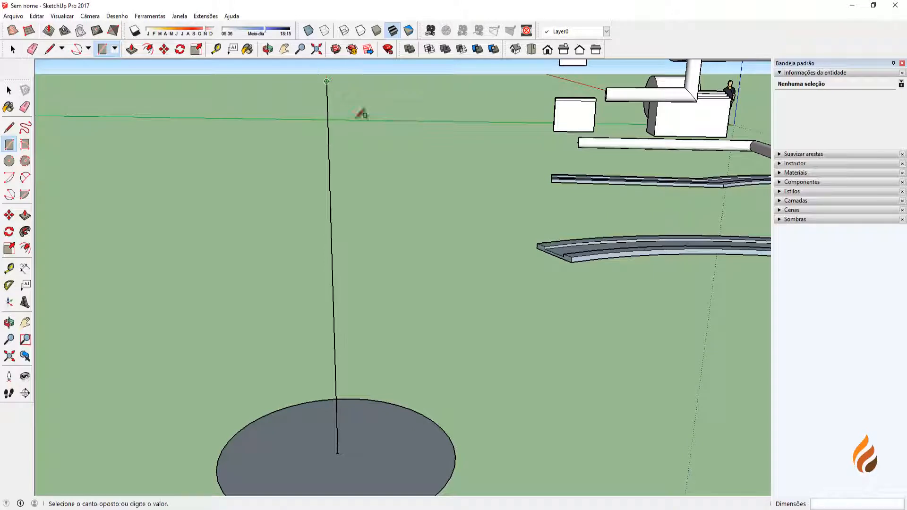
{"action": "scroll", "coordinate": [411, 210], "scroll_direction": "down", "scroll_amount": 2}
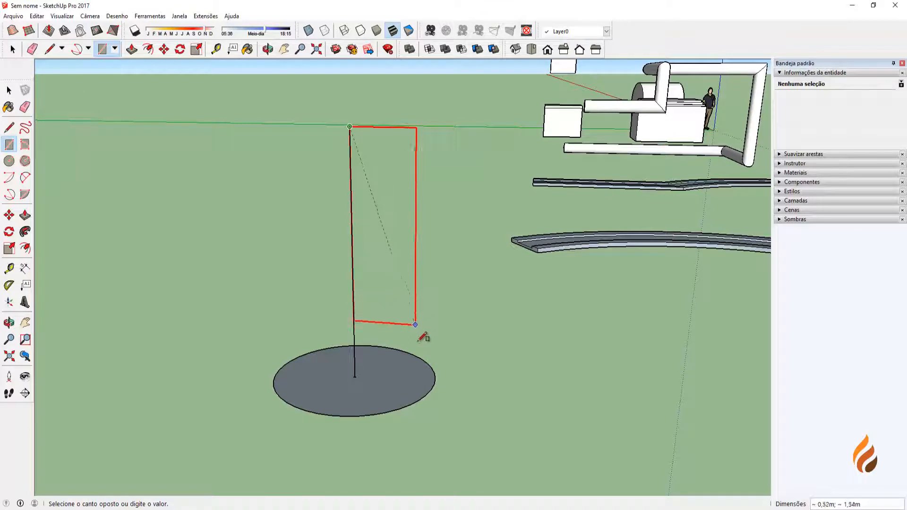
{"action": "scroll", "coordinate": [431, 376], "scroll_direction": "up", "scroll_amount": 2}
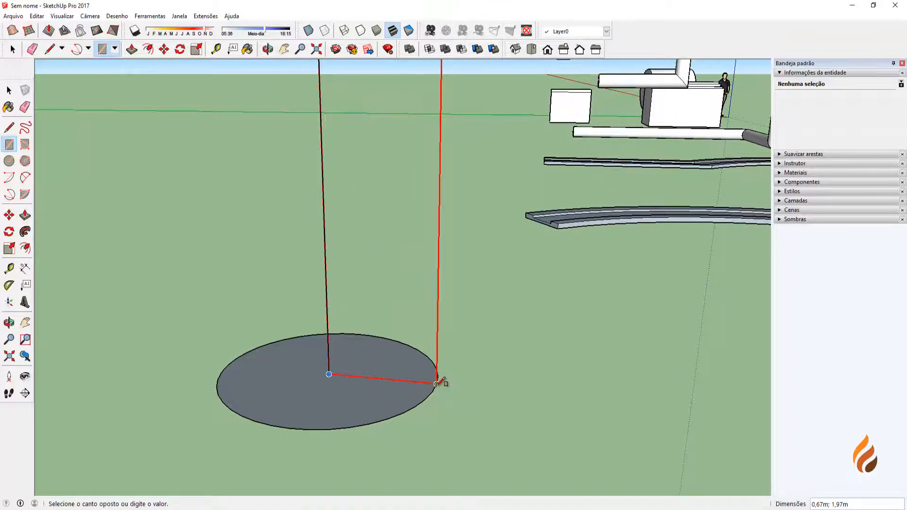
{"action": "scroll", "coordinate": [437, 383], "scroll_direction": "up", "scroll_amount": 3}
{"action": "scroll", "coordinate": [442, 376], "scroll_direction": "down", "scroll_amount": 2}
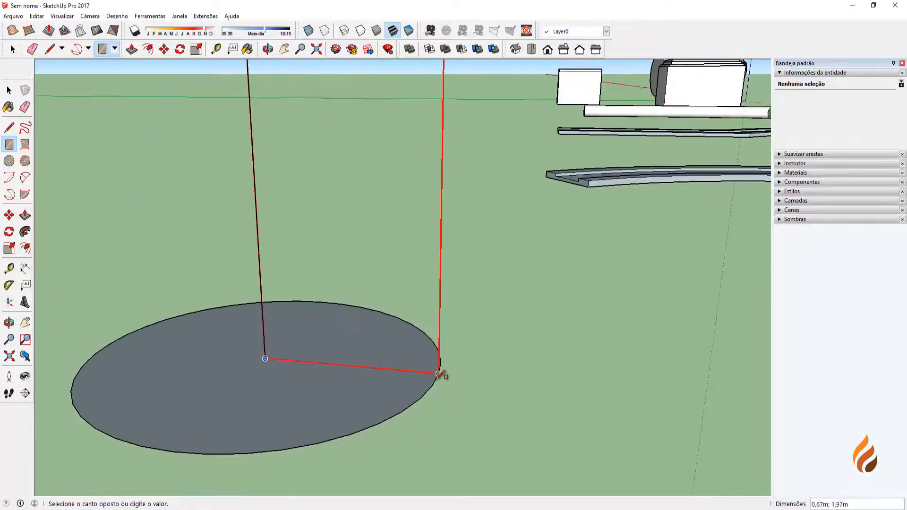
{"action": "scroll", "coordinate": [439, 374], "scroll_direction": "up", "scroll_amount": 2}
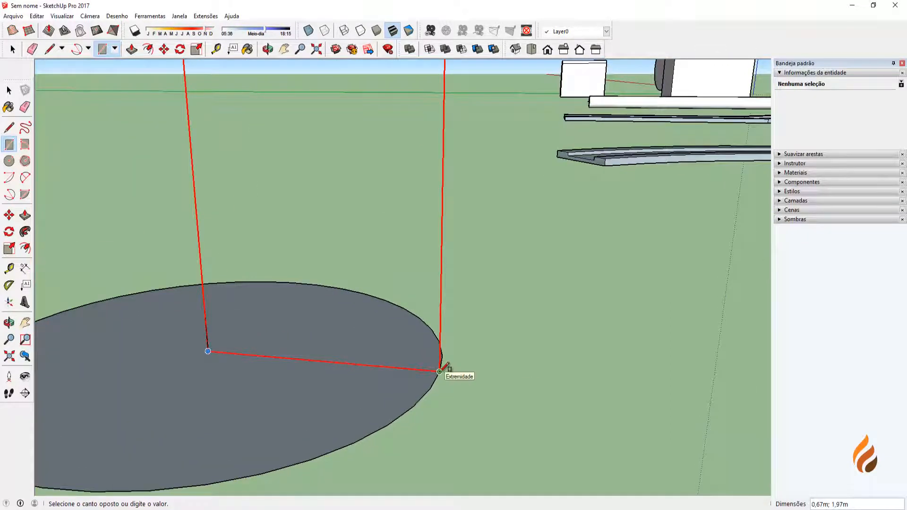
{"action": "left_click", "coordinate": [440, 372]}
{"action": "scroll", "coordinate": [500, 397], "scroll_direction": "down", "scroll_amount": 5}
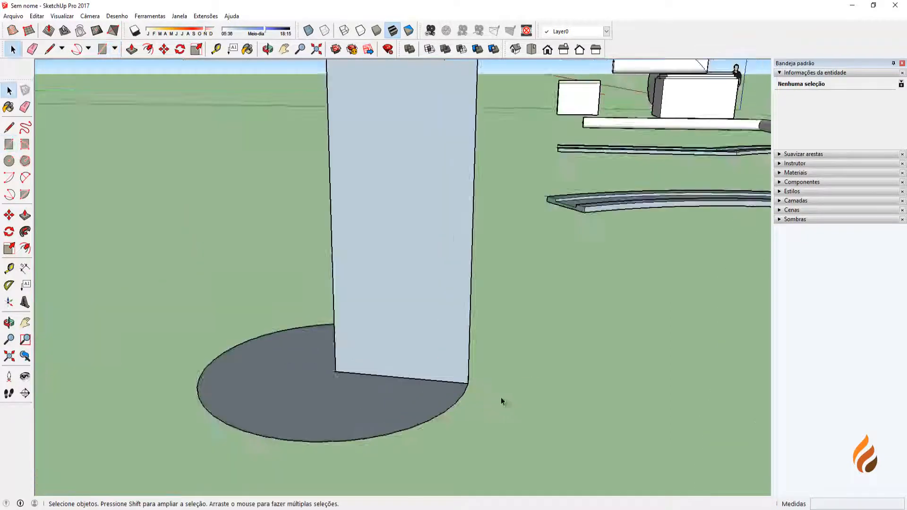
- Reverse the vertical rectangle's face so its white front side faces the view
{"action": "middle_click_drag", "start_coordinate": [459, 330], "coordinate": [444, 205]}
{"action": "right_click", "coordinate": [444, 205]}
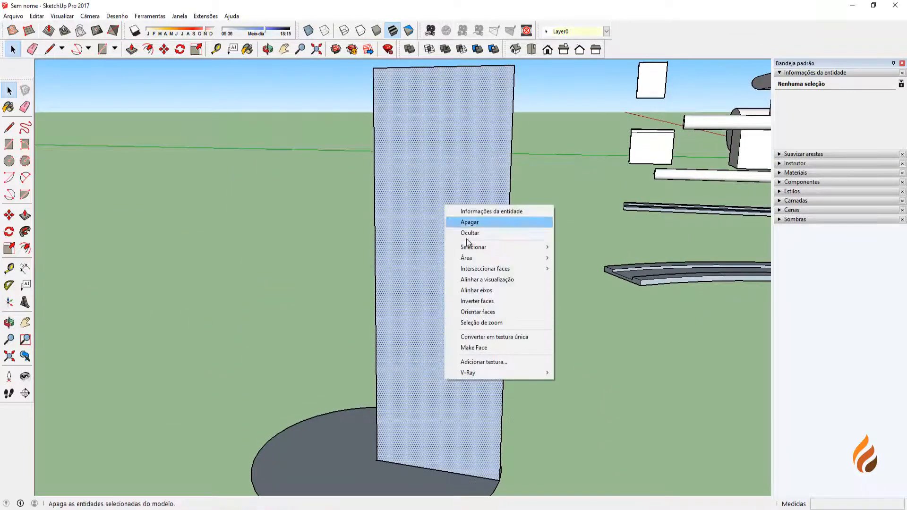
{"action": "left_click", "coordinate": [473, 309]}
{"action": "mouse_move", "coordinate": [396, 265]}
{"action": "middle_mouse_down"}
{"action": "mouse_move", "coordinate": [429, 320]}
{"action": "mouse_move", "coordinate": [456, 265]}
{"action": "mouse_move", "coordinate": [435, 276]}
{"action": "mouse_move", "coordinate": [413, 269]}
{"action": "middle_mouse_up"}
{"action": "scroll", "coordinate": [434, 276], "scroll_direction": "down", "scroll_amount": 2}
{"action": "scroll", "coordinate": [419, 409], "scroll_direction": "up", "scroll_amount": 1}
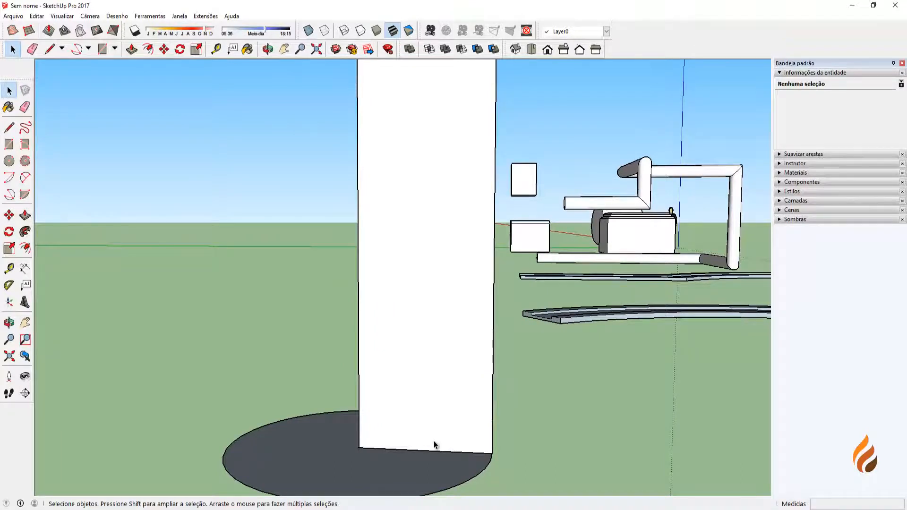
{"action": "scroll", "coordinate": [431, 445], "scroll_direction": "up", "scroll_amount": 1}
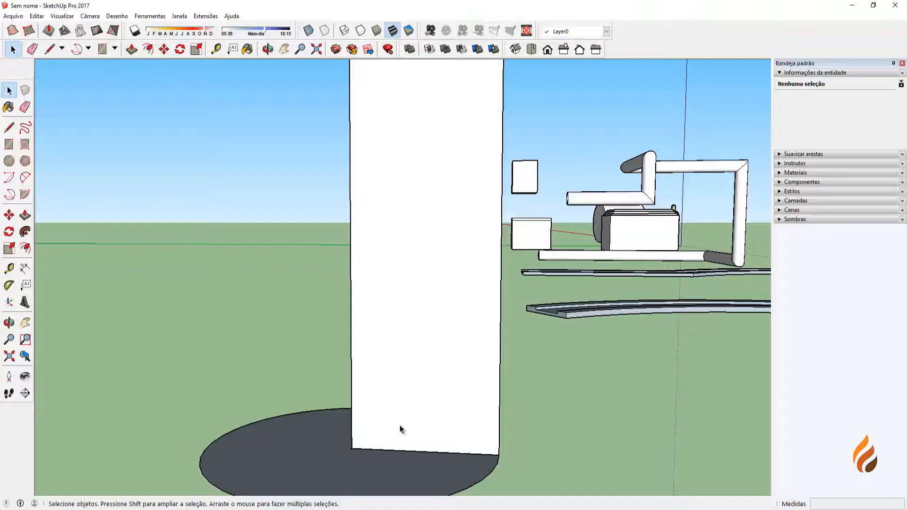
- Sketch a stepped base, stem and raised rim in straight lines from the rectangle's bottom edge, ending with a vertical segment about 0.41 m long
{"action": "left_click", "coordinate": [8, 127]}
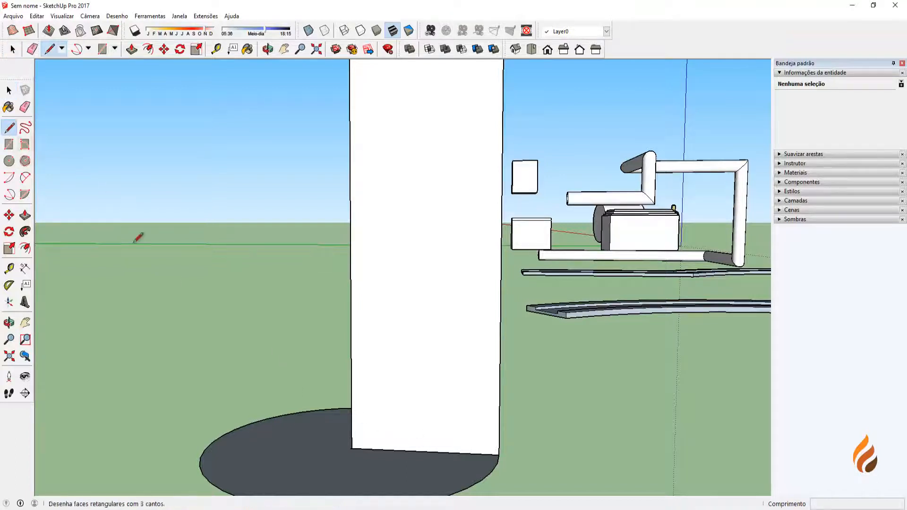
{"action": "scroll", "coordinate": [425, 452], "scroll_direction": "up", "scroll_amount": 1}
{"action": "left_click", "coordinate": [425, 452]}
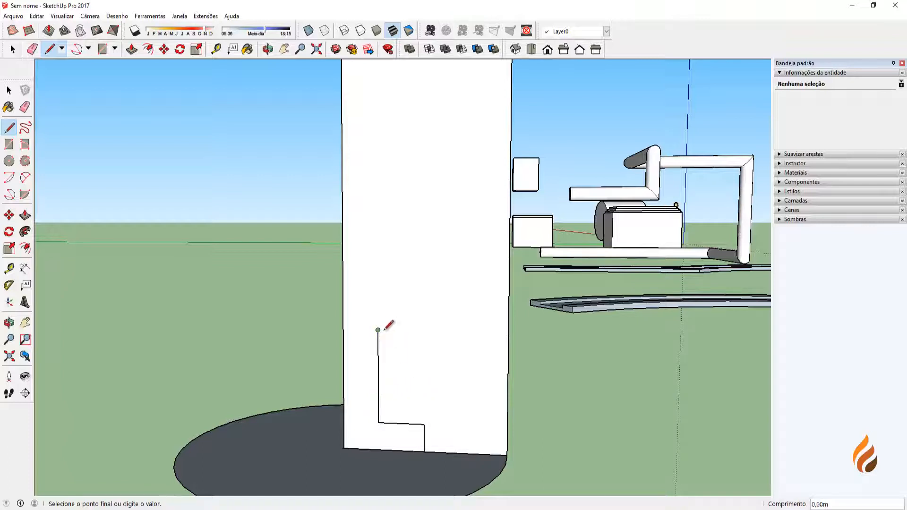
{"action": "left_click", "coordinate": [486, 333]}
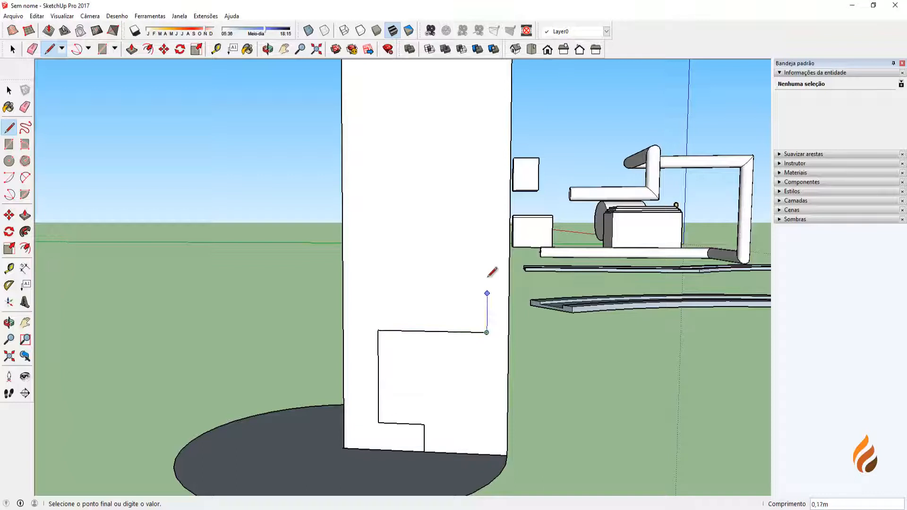
{"action": "left_click", "coordinate": [488, 217]}
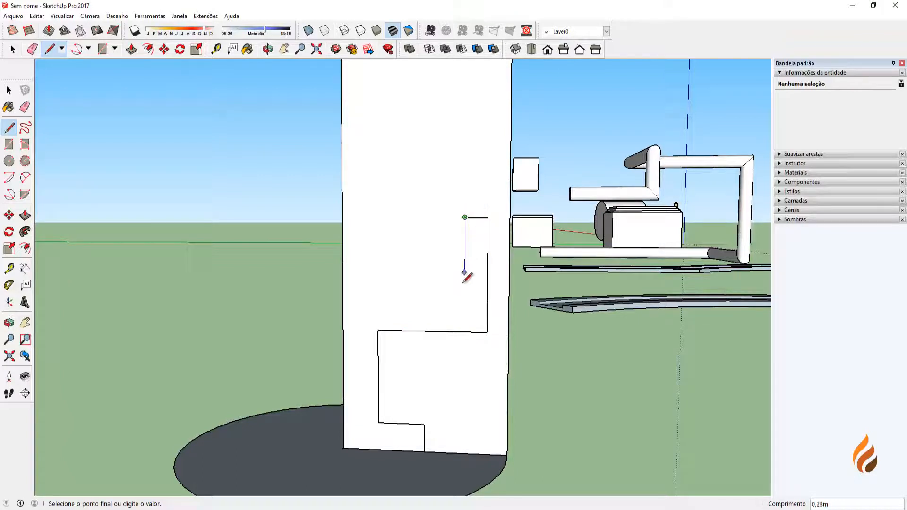
{"action": "left_click", "coordinate": [378, 301]}
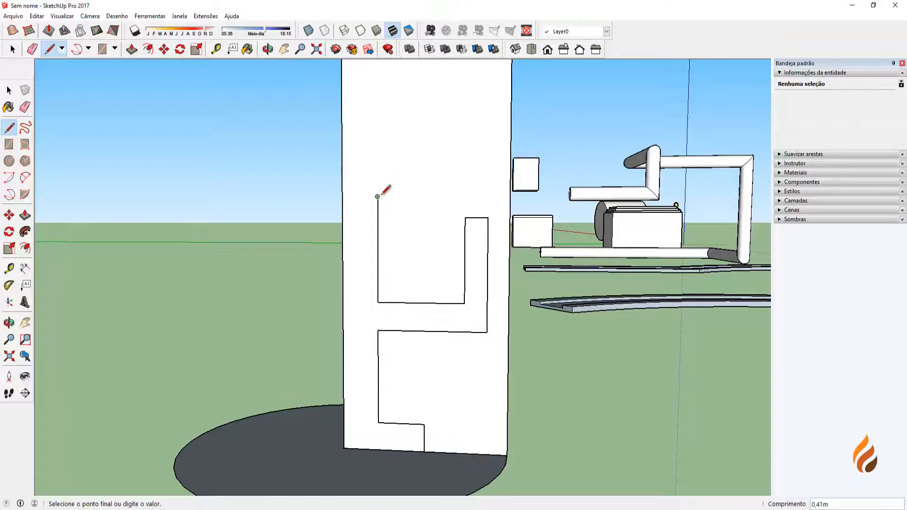
- Draw a three-point arc of about 100.8 degrees from the top of the last vertical segment, bulging toward the rectangle's outer edge
{"action": "middle_click_drag", "start_coordinate": [400, 161], "coordinate": [253, 276]}
{"action": "left_click", "coordinate": [9, 194]}
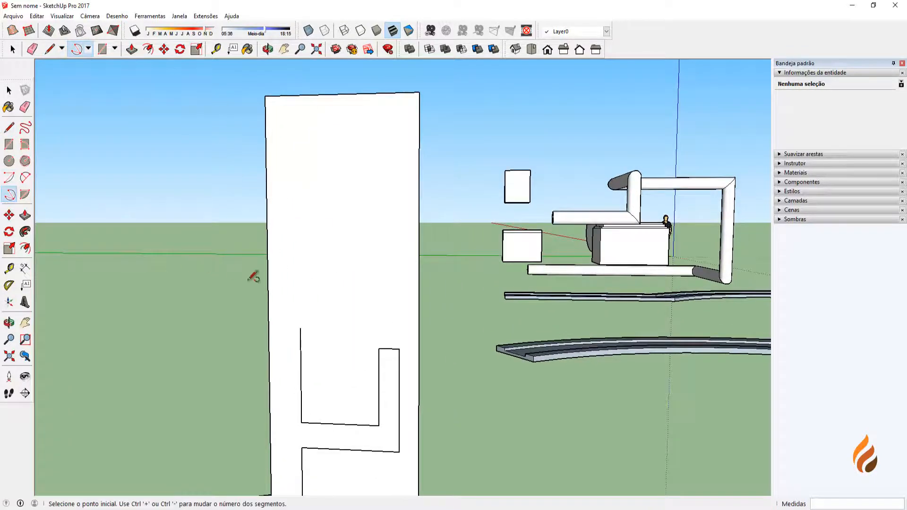
{"action": "left_click", "coordinate": [300, 327]}
{"action": "left_click", "coordinate": [373, 269]}
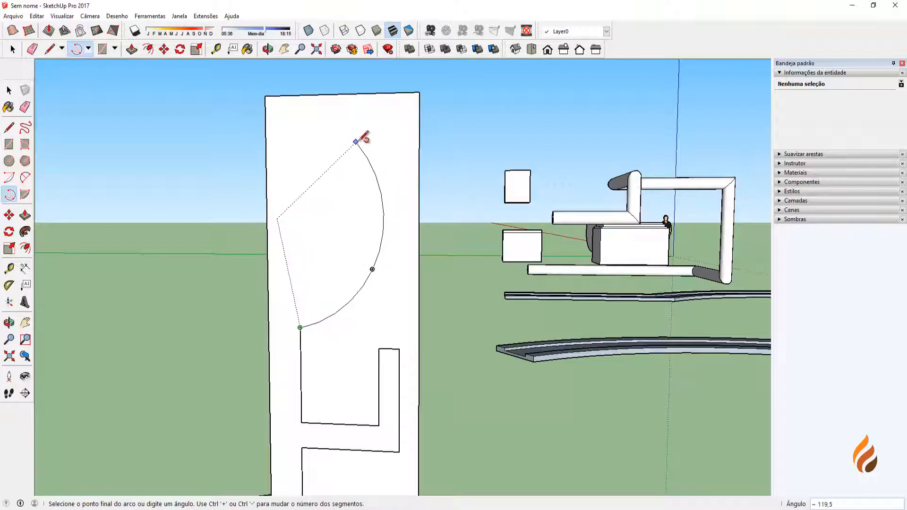
{"action": "left_click", "coordinate": [376, 138]}
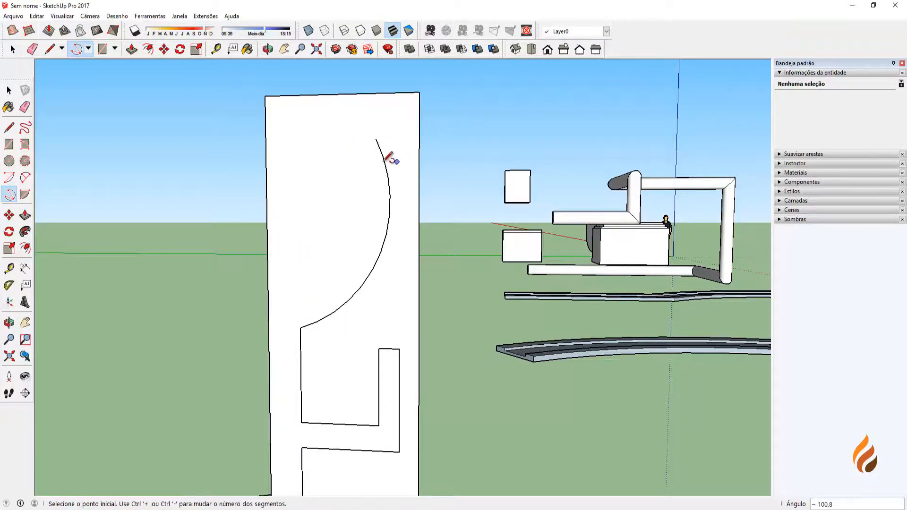
- Continue the curve with a quarter-circle arc of about 0.14 m radius, ending on the rectangle's top edge
{"action": "scroll", "coordinate": [378, 142], "scroll_direction": "up", "scroll_amount": 3}
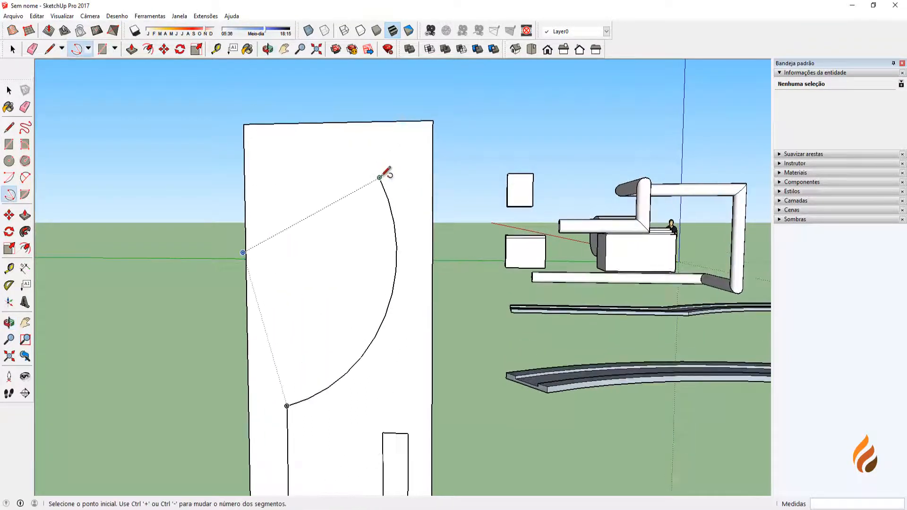
{"action": "left_click", "coordinate": [379, 178]}
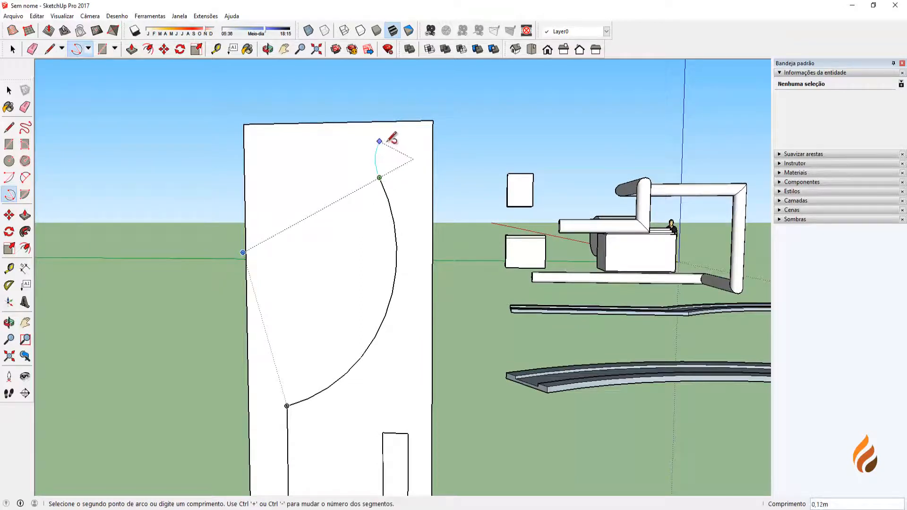
{"action": "left_click", "coordinate": [379, 145]}
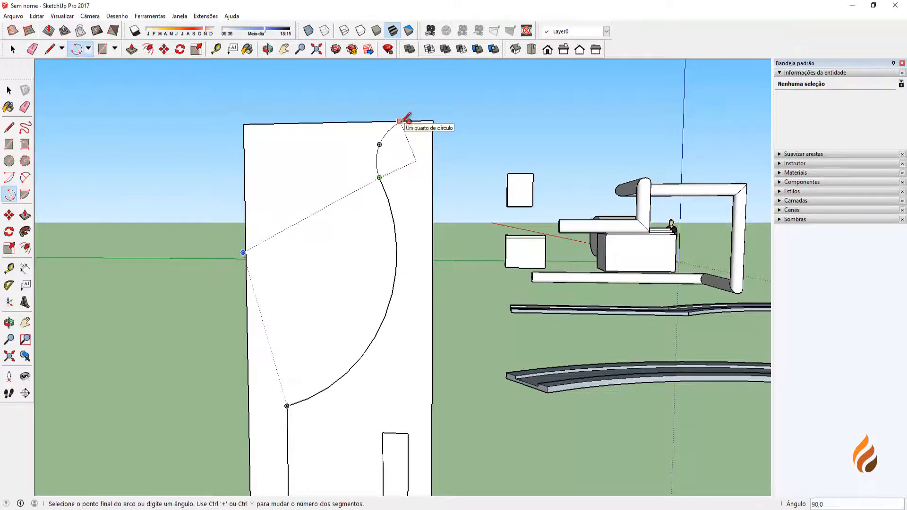
{"action": "left_click", "coordinate": [401, 122]}
{"action": "key", "text": "space"}
- Copy the two connected arcs along the rectangle's top edge toward the centre axis to form the profile's inner curve
{"action": "middle_click_drag", "start_coordinate": [352, 246], "coordinate": [402, 204]}
{"action": "mouse_move", "coordinate": [404, 157]}
{"action": "middle_mouse_down"}
{"action": "mouse_move", "coordinate": [399, 191]}
{"action": "mouse_move", "coordinate": [392, 158]}
{"action": "middle_mouse_up"}
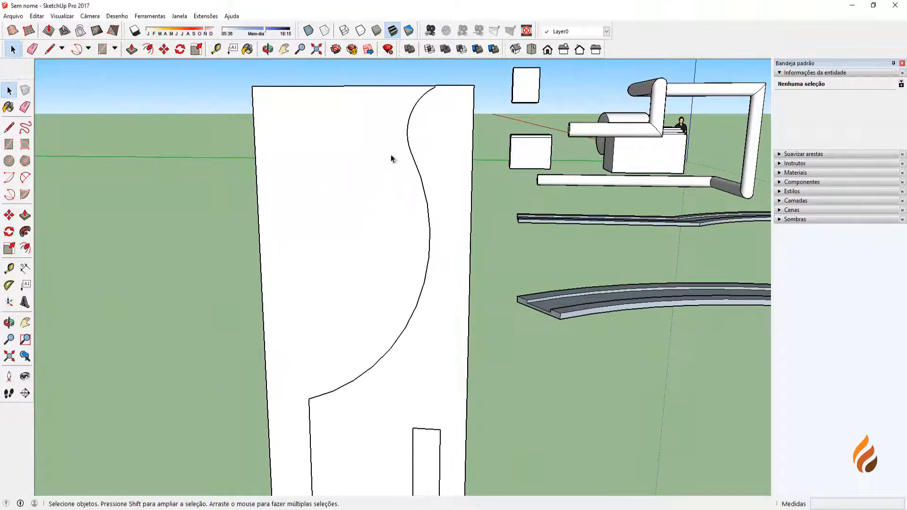
{"action": "left_click", "coordinate": [411, 120]}
{"action": "key", "text": "shift"}
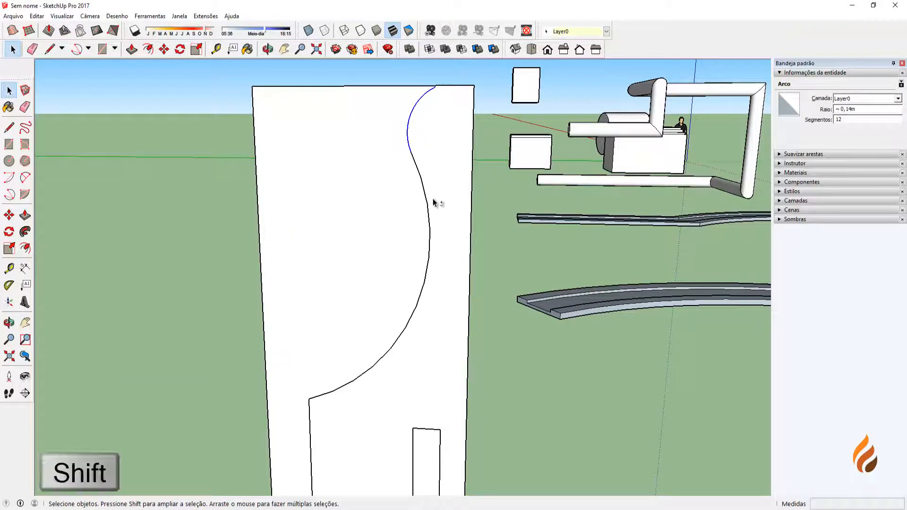
{"action": "left_click", "coordinate": [424, 285], "text": "shift"}
{"action": "middle_click_drag", "start_coordinate": [424, 285], "coordinate": [362, 275]}
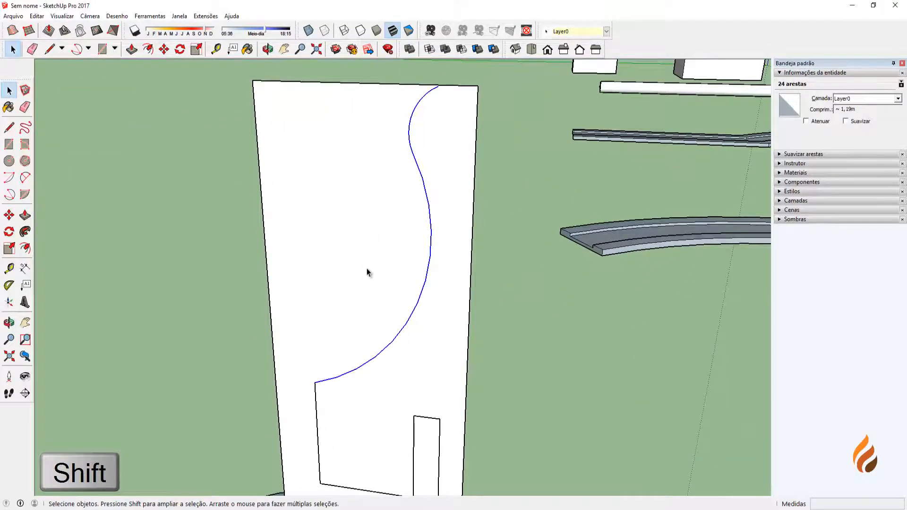
{"action": "key", "text": "m"}
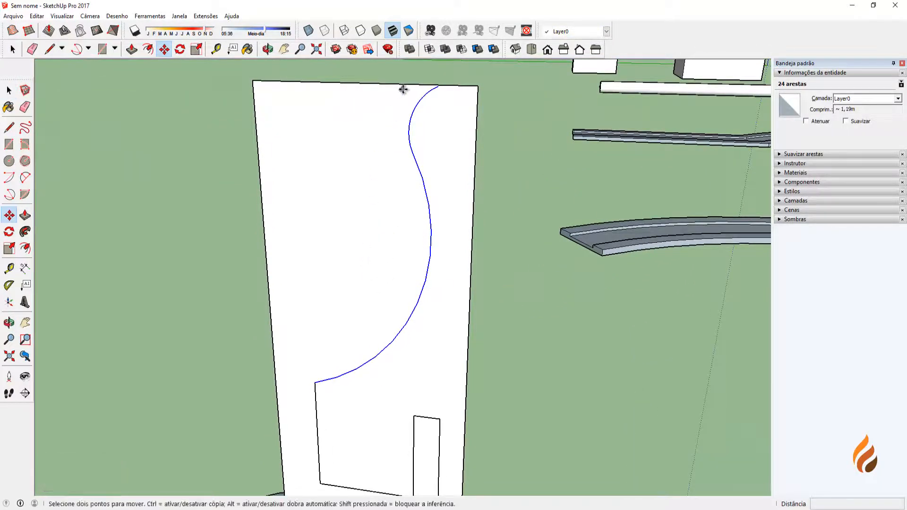
{"action": "middle_click_drag", "start_coordinate": [409, 85], "coordinate": [415, 111]}
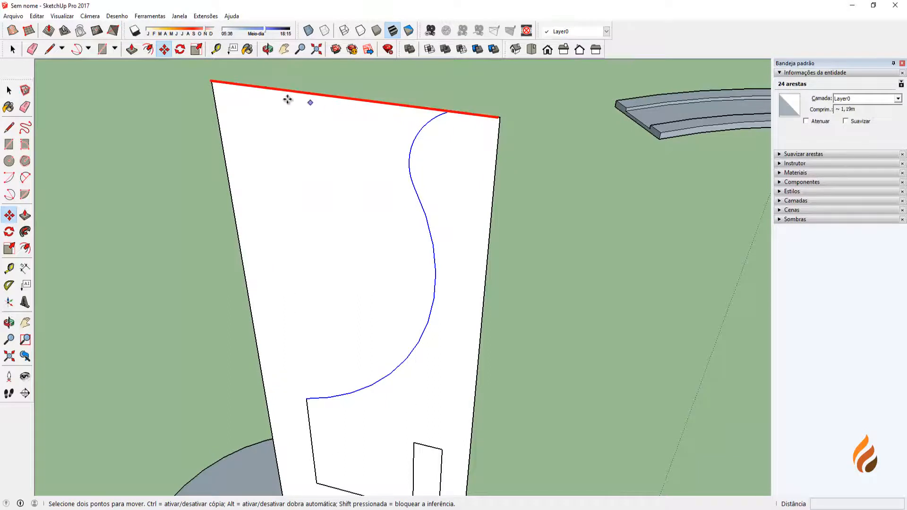
{"action": "left_click", "coordinate": [424, 107]}
{"action": "key", "text": "ctrl"}
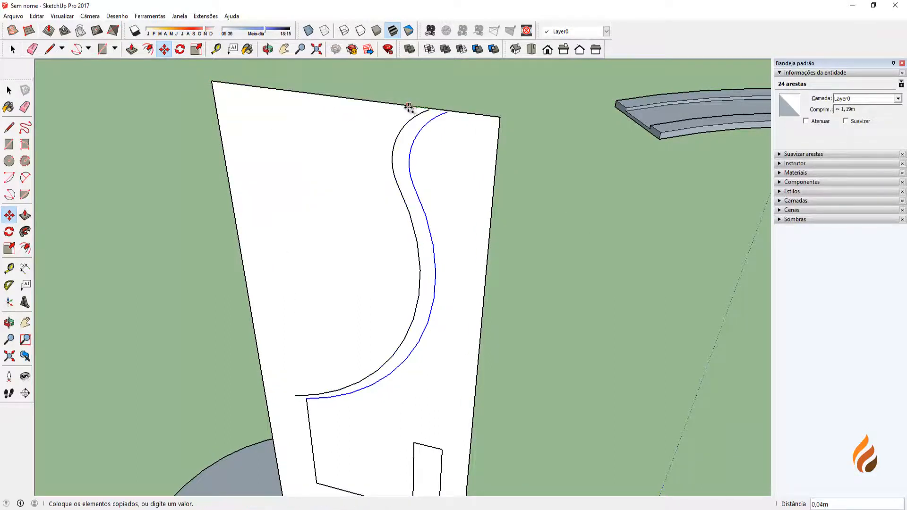
{"action": "left_click", "coordinate": [373, 103]}
{"action": "middle_click_drag", "start_coordinate": [372, 154], "coordinate": [467, 100]}
{"action": "scroll", "coordinate": [413, 232], "scroll_direction": "down", "scroll_amount": 2}
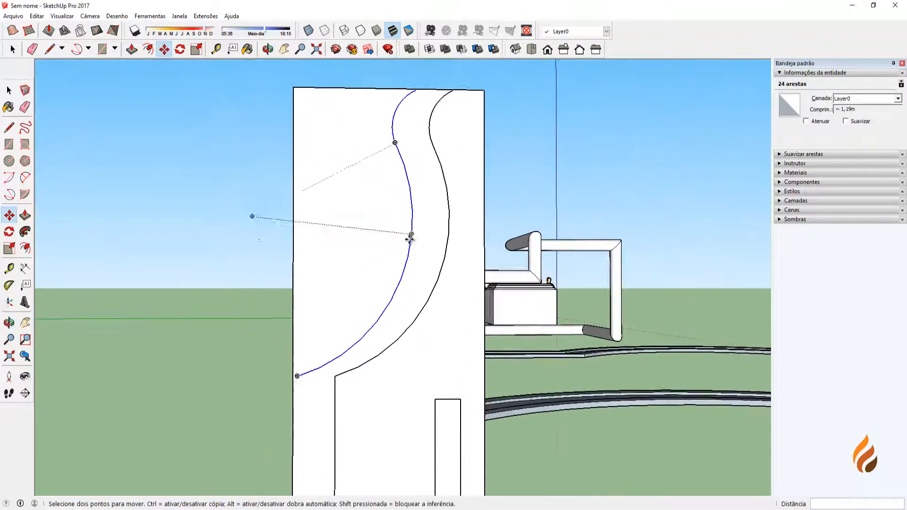
{"action": "middle_click_drag", "start_coordinate": [411, 237], "coordinate": [401, 270]}
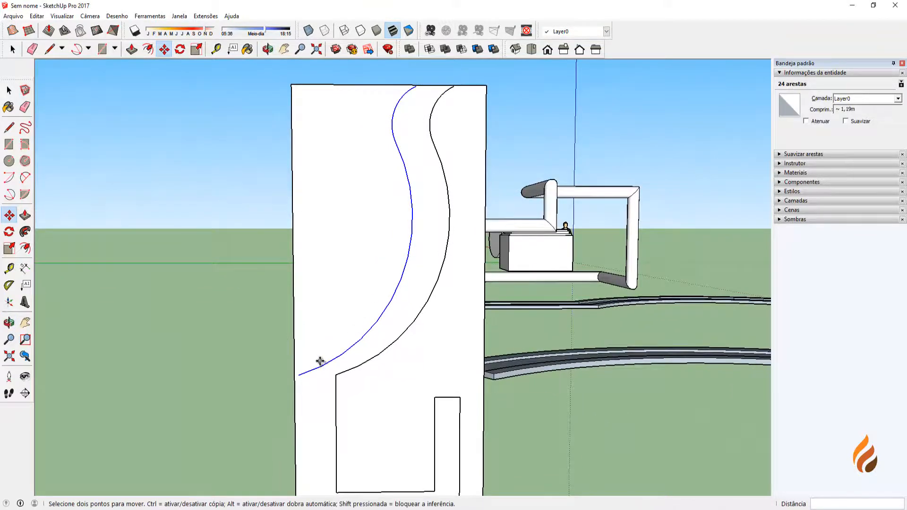
{"action": "scroll", "coordinate": [318, 360], "scroll_direction": "up", "scroll_amount": 2}
{"action": "key", "text": "space"}
- Close the gap between the copied curve's lower end and the rectangle's axis-side edge with a line about 0.02 m long
{"action": "middle_click_drag", "start_coordinate": [312, 335], "coordinate": [316, 331]}
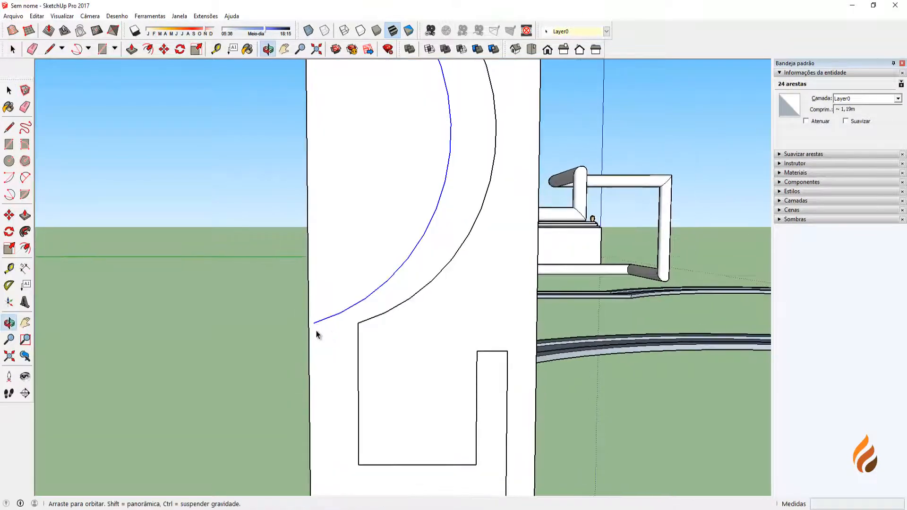
{"action": "key", "text": "l"}
{"action": "scroll", "coordinate": [316, 329], "scroll_direction": "up", "scroll_amount": 1}
{"action": "left_click", "coordinate": [313, 323]}
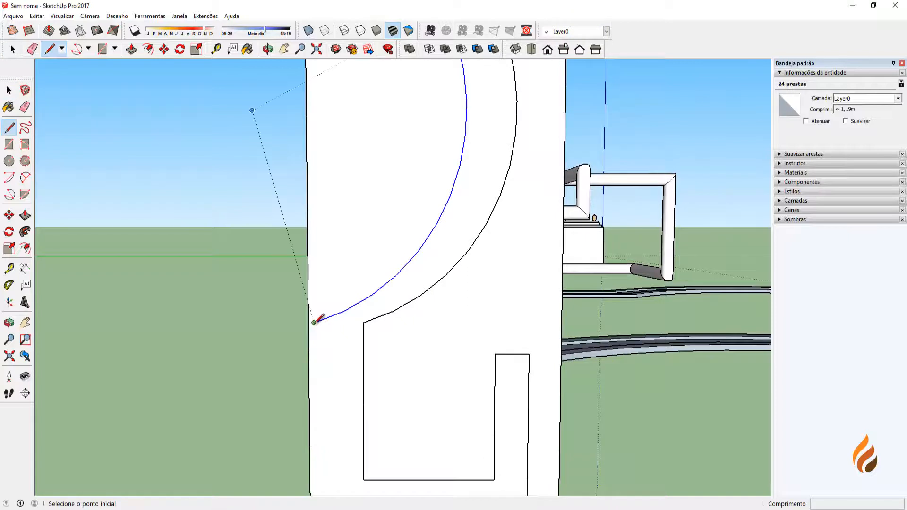
{"action": "scroll", "coordinate": [309, 321], "scroll_direction": "up", "scroll_amount": 3}
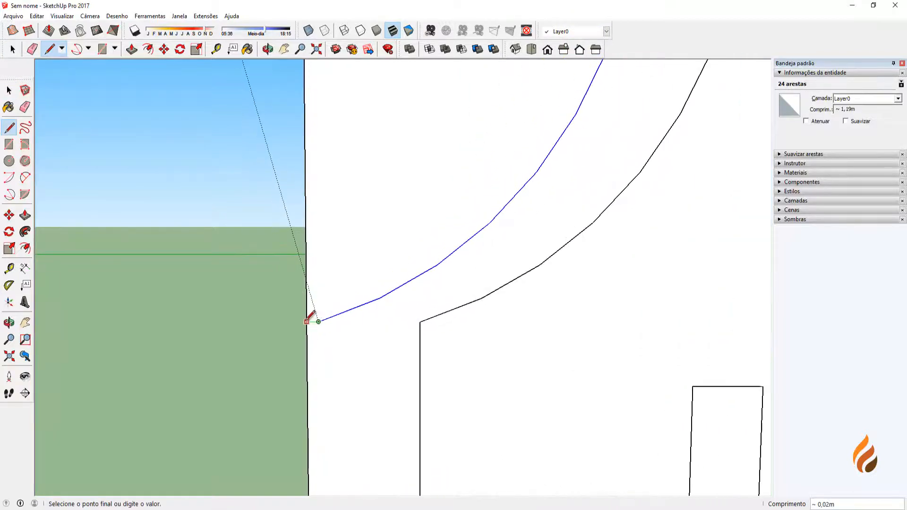
{"action": "scroll", "coordinate": [326, 331], "scroll_direction": "down", "scroll_amount": 2}
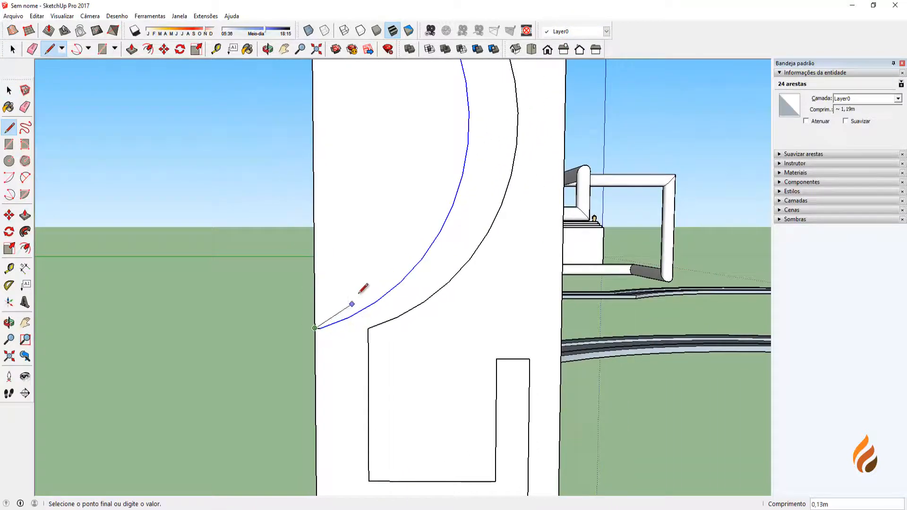
{"action": "key", "text": "space"}
{"action": "scroll", "coordinate": [385, 270], "scroll_direction": "down", "scroll_amount": 5}
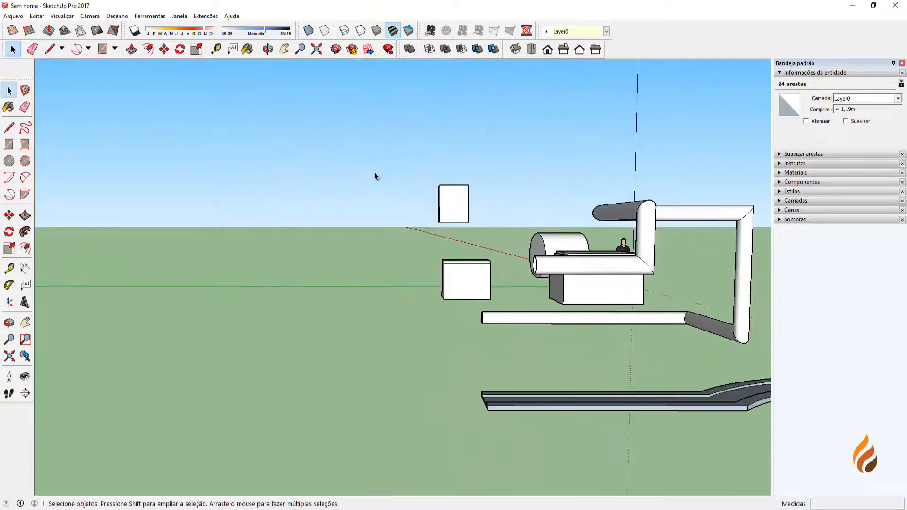
- Join the upper ends of the two curves with a straight line to close the profile at its rim
{"action": "scroll", "coordinate": [381, 192], "scroll_direction": "down", "scroll_amount": 2}
{"action": "scroll", "coordinate": [399, 219], "scroll_direction": "up", "scroll_amount": 5}
{"action": "middle_click_drag", "start_coordinate": [400, 219], "coordinate": [383, 223], "text": "shift"}
{"action": "key", "text": "l"}
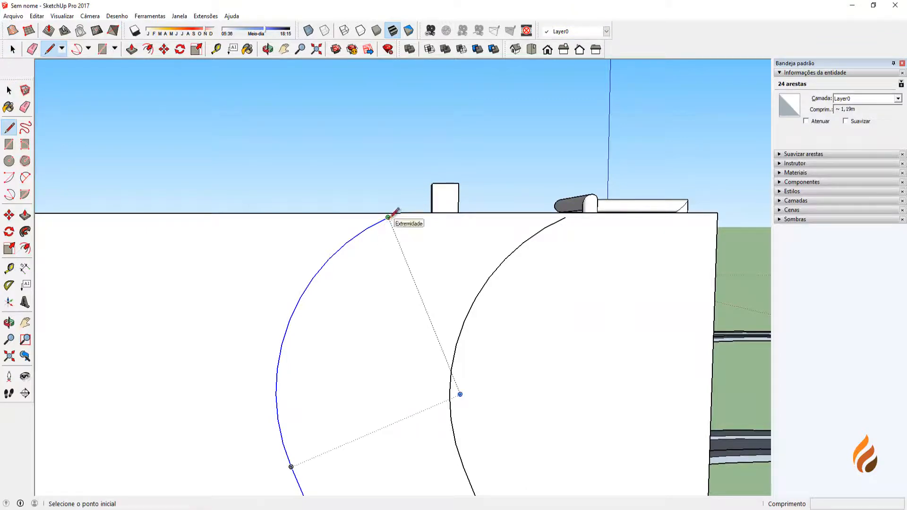
{"action": "left_click", "coordinate": [387, 217]}
{"action": "left_click", "coordinate": [565, 217]}
{"action": "key", "text": "space"}
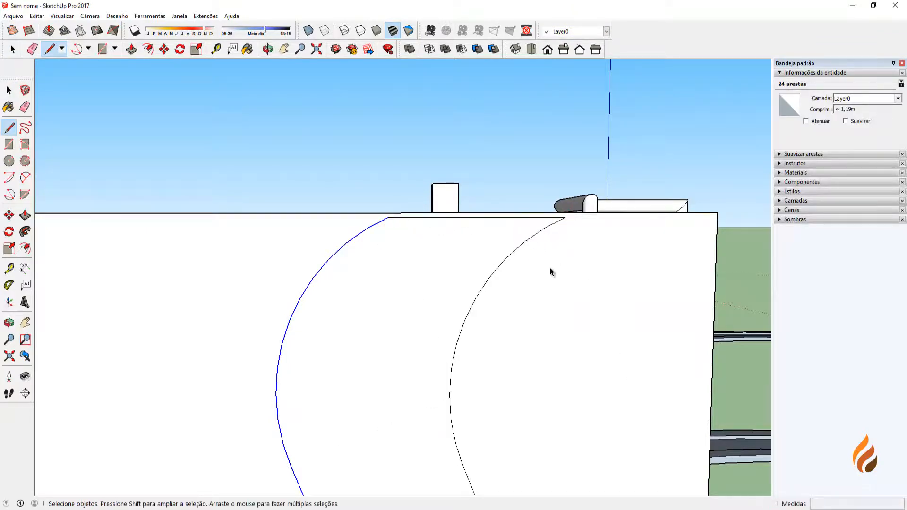
- Delete the rectangle's surplus faces and leftover outer edges, keeping only the closed vessel profile
{"action": "left_click", "coordinate": [527, 270]}
{"action": "scroll", "coordinate": [475, 270], "scroll_direction": "down", "scroll_amount": 3}
{"action": "scroll", "coordinate": [473, 279], "scroll_direction": "down", "scroll_amount": 2}
{"action": "middle_click_drag", "start_coordinate": [457, 405], "coordinate": [444, 239], "text": "shift"}
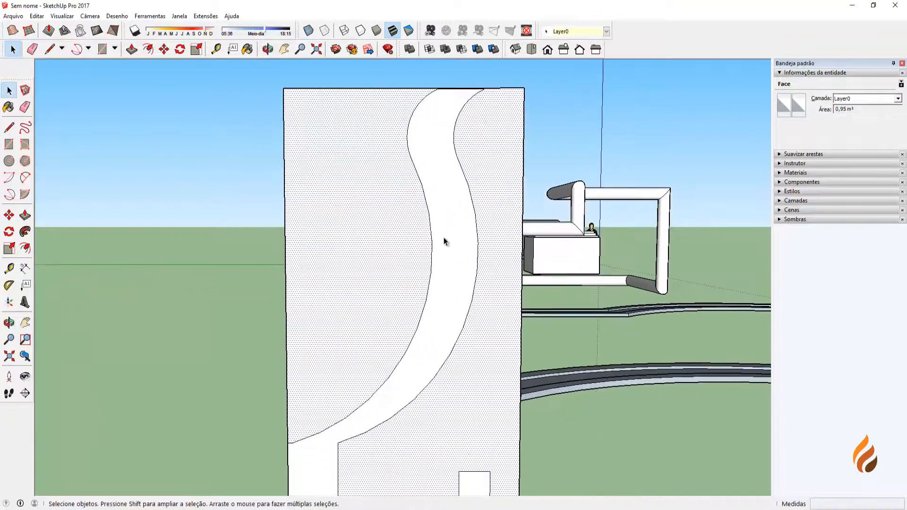
{"action": "scroll", "coordinate": [444, 239], "scroll_direction": "down", "scroll_amount": 2}
{"action": "middle_click_drag", "start_coordinate": [425, 314], "coordinate": [419, 259]}
{"action": "scroll", "coordinate": [411, 355], "scroll_direction": "down", "scroll_amount": 2}
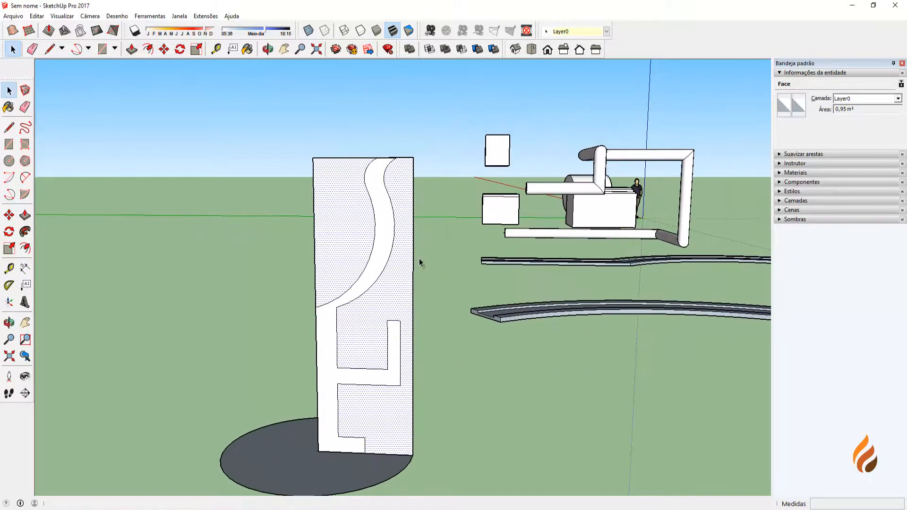
{"action": "left_click", "coordinate": [424, 266], "text": "shift"}
{"action": "key", "text": "Delete"}
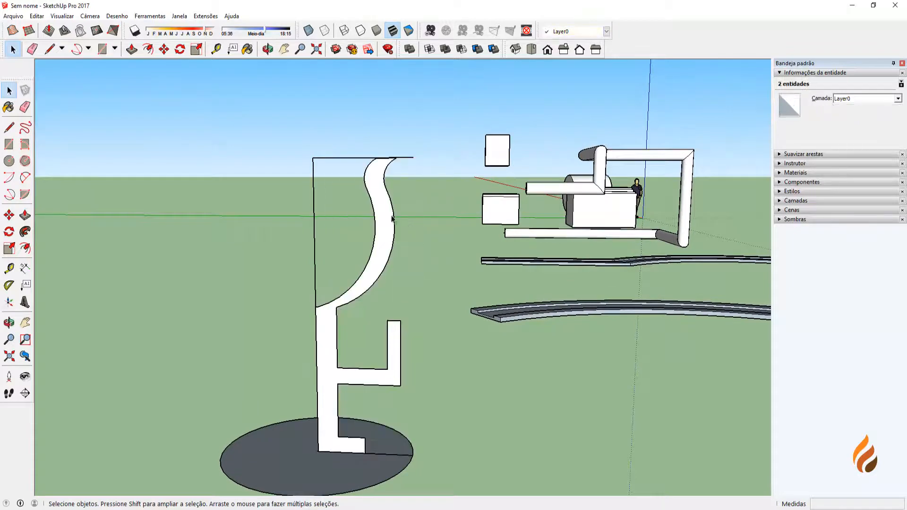
{"action": "left_click_drag", "start_coordinate": [316, 175], "coordinate": [301, 154]}
{"action": "key", "text": "Delete"}
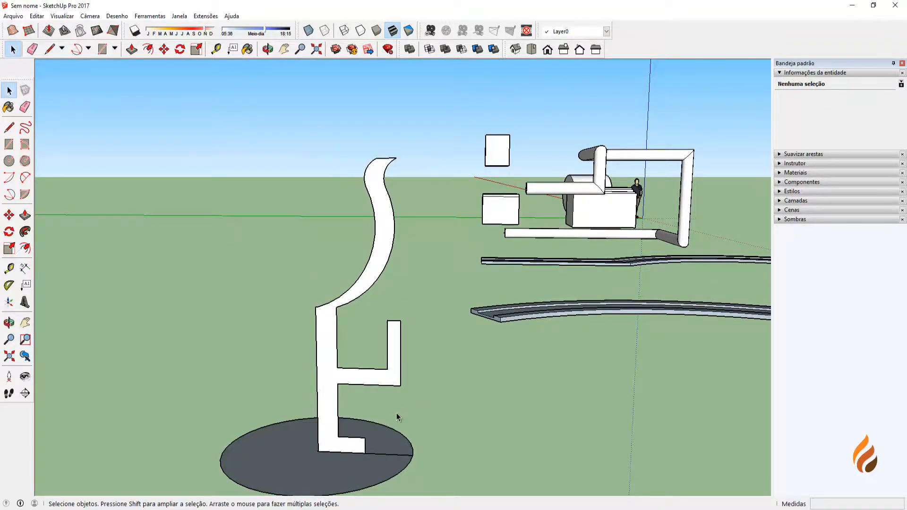
- Delete the circle's face and the leftover line between the profile's base and the circle, keeping the circular outline
{"action": "middle_click_drag", "start_coordinate": [395, 413], "coordinate": [361, 390]}
{"action": "scroll", "coordinate": [371, 197], "scroll_direction": "down", "scroll_amount": 3}
{"action": "scroll", "coordinate": [369, 315], "scroll_direction": "up", "scroll_amount": 2}
{"action": "scroll", "coordinate": [362, 390], "scroll_direction": "up", "scroll_amount": 4}
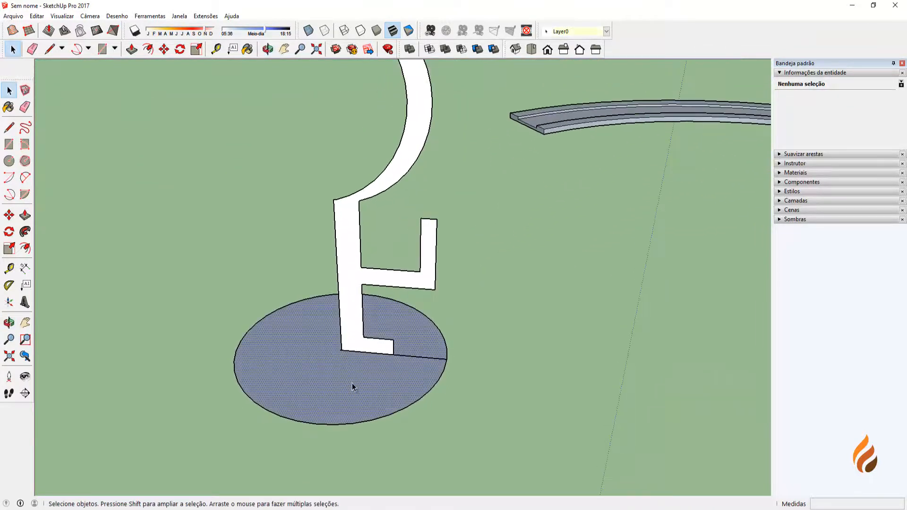
{"action": "key", "text": "Delete"}
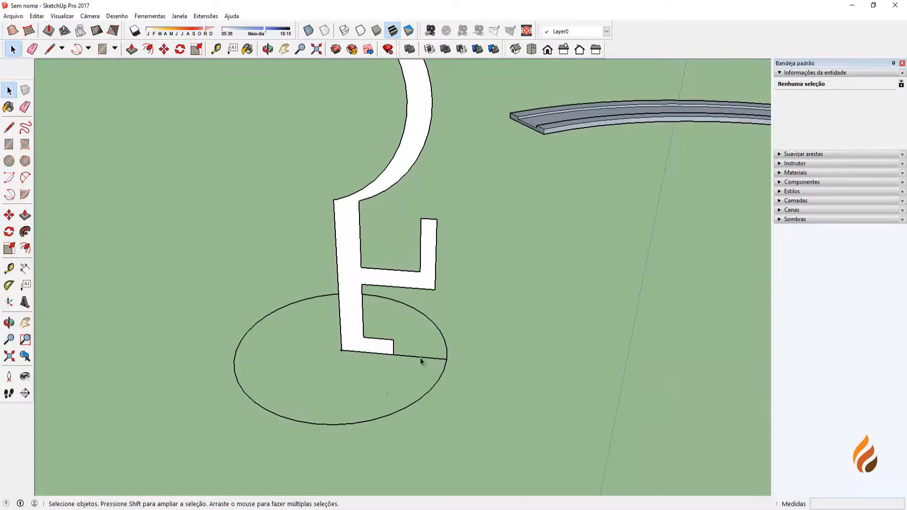
{"action": "scroll", "coordinate": [418, 372], "scroll_direction": "down", "scroll_amount": 1}
{"action": "middle_click_drag", "start_coordinate": [372, 345], "coordinate": [449, 442]}
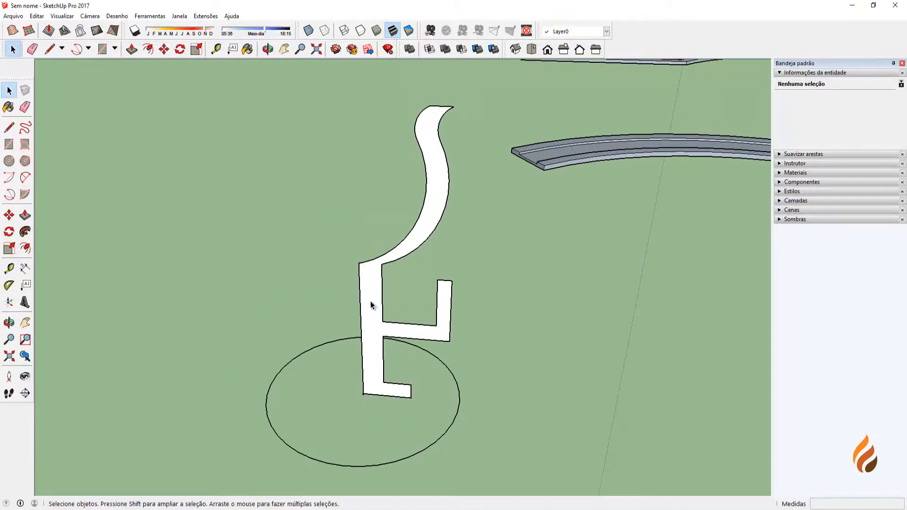
- Revolve the profile into a solid with Follow Me, using the circle as the path
{"action": "middle_click_drag", "start_coordinate": [276, 353], "coordinate": [296, 341]}
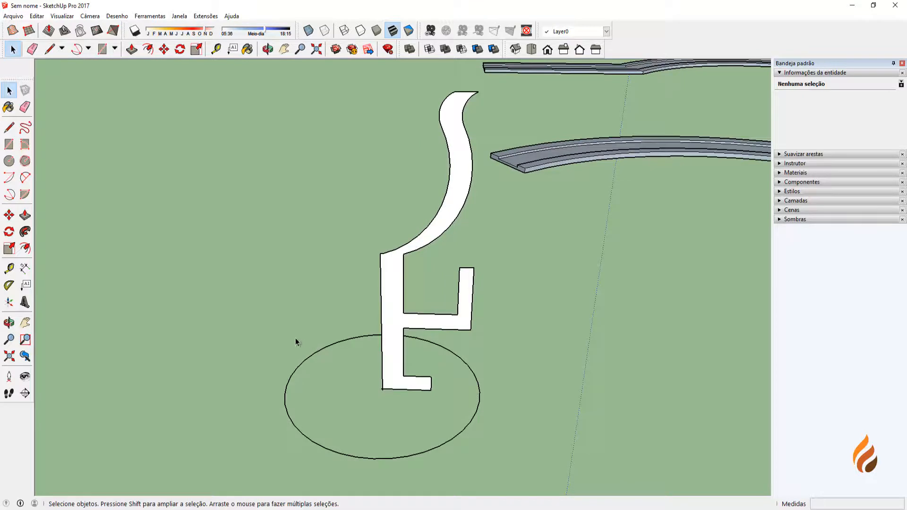
{"action": "left_click", "coordinate": [452, 441]}
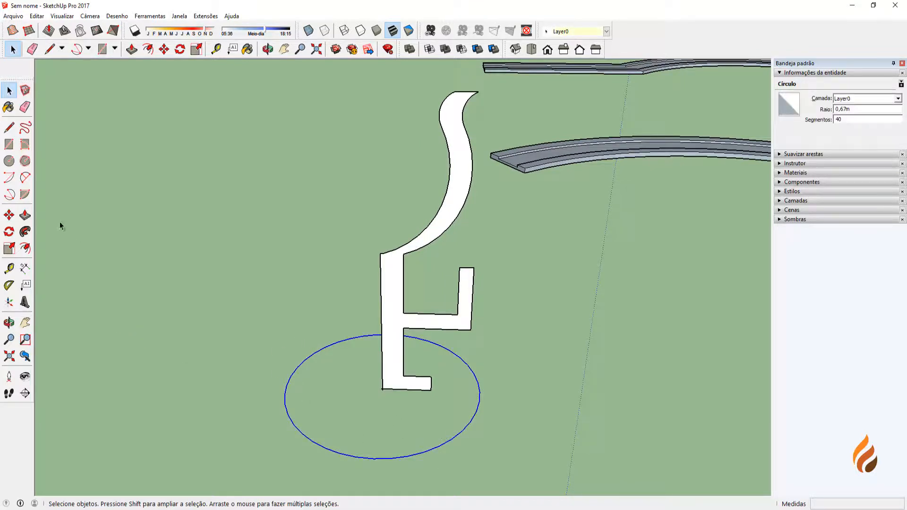
{"action": "left_click", "coordinate": [25, 232]}
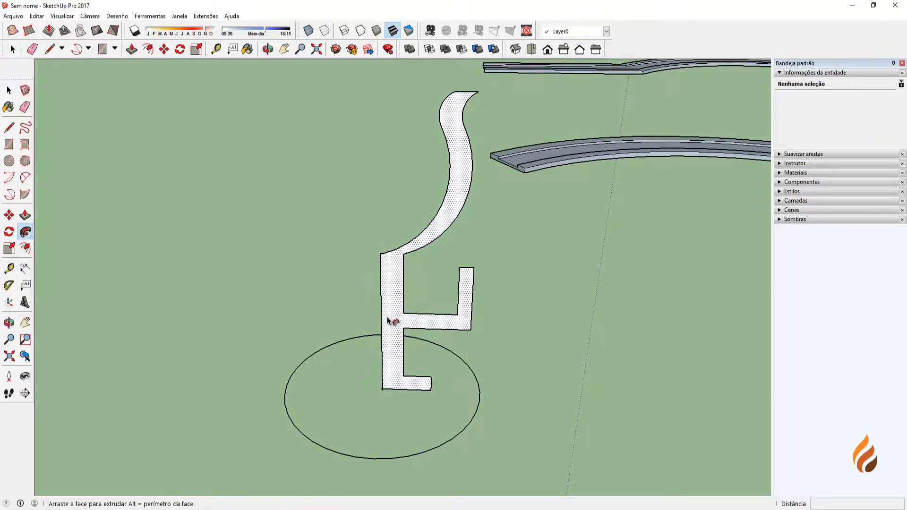
{"action": "left_click", "coordinate": [377, 337]}
- Examine the revolved vessel from several angles and alongside the other solids in the model
{"action": "middle_click_drag", "start_coordinate": [348, 286], "coordinate": [226, 266]}
{"action": "middle_click_drag", "start_coordinate": [288, 448], "coordinate": [311, 309]}
{"action": "scroll", "coordinate": [468, 354], "scroll_direction": "down", "scroll_amount": 2}
{"action": "scroll", "coordinate": [330, 317], "scroll_direction": "down", "scroll_amount": 3}
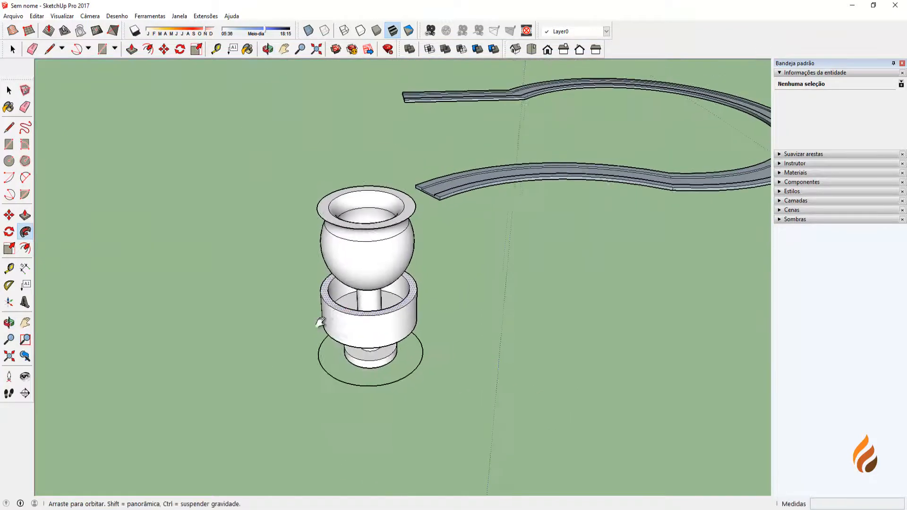
{"action": "key", "text": "space"}
{"action": "left_click", "coordinate": [358, 333]}
{"action": "scroll", "coordinate": [430, 305], "scroll_direction": "down", "scroll_amount": 3}
{"action": "mouse_move", "coordinate": [424, 294]}
{"action": "middle_mouse_down"}
{"action": "mouse_move", "coordinate": [461, 274]}
{"action": "mouse_move", "coordinate": [368, 252]}
{"action": "mouse_move", "coordinate": [400, 269]}
{"action": "middle_mouse_up"}
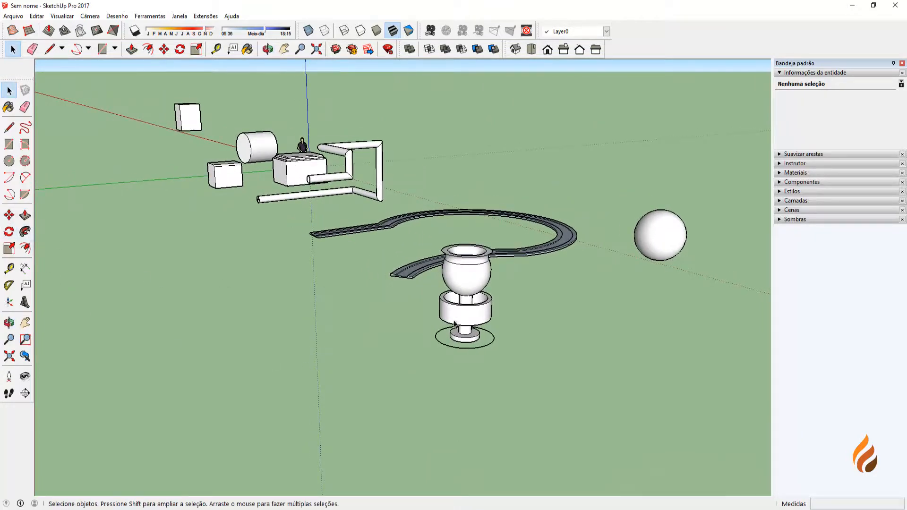
{"action": "scroll", "coordinate": [454, 325], "scroll_direction": "up", "scroll_amount": 2}
{"action": "mouse_move", "coordinate": [454, 324]}
{"action": "middle_mouse_down"}
{"action": "mouse_move", "coordinate": [425, 319]}
{"action": "mouse_move", "coordinate": [431, 336]}
{"action": "mouse_move", "coordinate": [437, 326]}
{"action": "mouse_move", "coordinate": [415, 304]}
{"action": "mouse_move", "coordinate": [425, 291]}
{"action": "mouse_move", "coordinate": [449, 323]}
{"action": "mouse_move", "coordinate": [444, 330]}
{"action": "mouse_move", "coordinate": [575, 319]}
{"action": "mouse_move", "coordinate": [544, 309]}
{"action": "middle_mouse_up"}
{"action": "scroll", "coordinate": [418, 317], "scroll_direction": "up", "scroll_amount": 2}
{"action": "scroll", "coordinate": [495, 335], "scroll_direction": "up", "scroll_amount": 2}
{"action": "scroll", "coordinate": [545, 309], "scroll_direction": "down", "scroll_amount": 3}
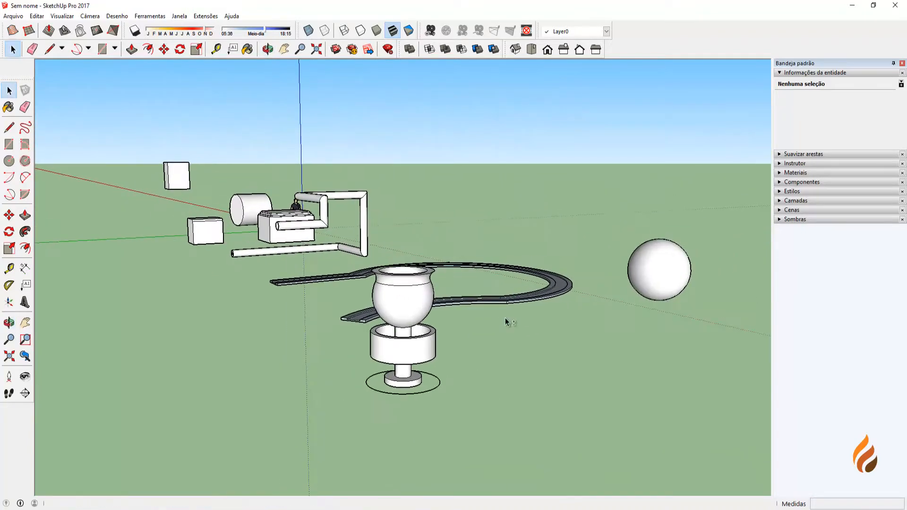